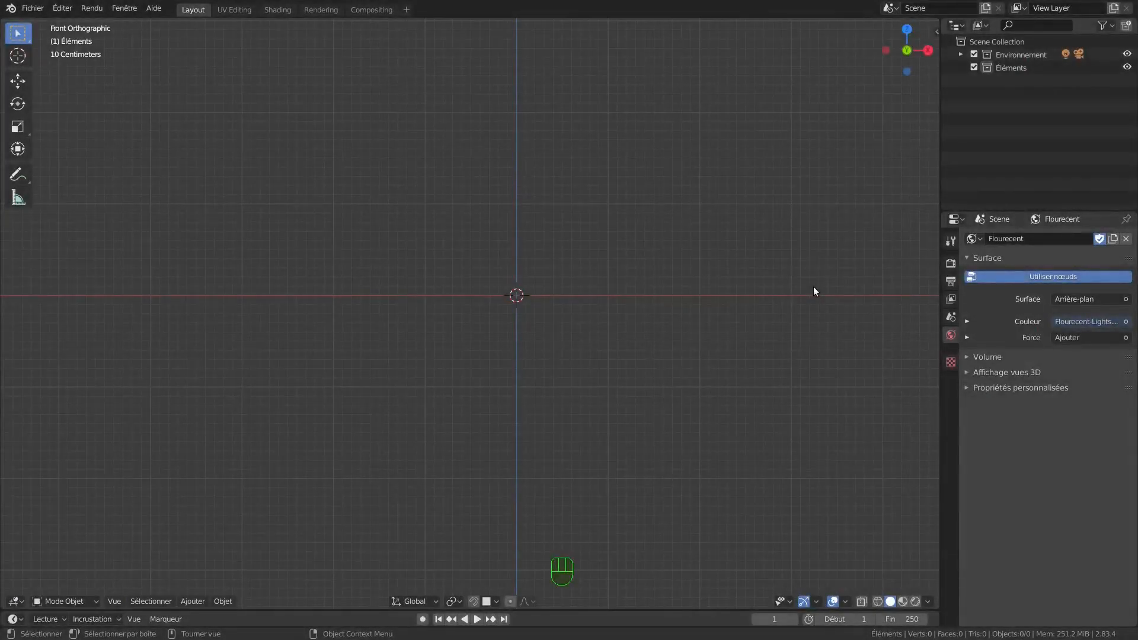
- Add a cube mesh at the scene origin
key("shift+a")
mouse_move(813, 287)
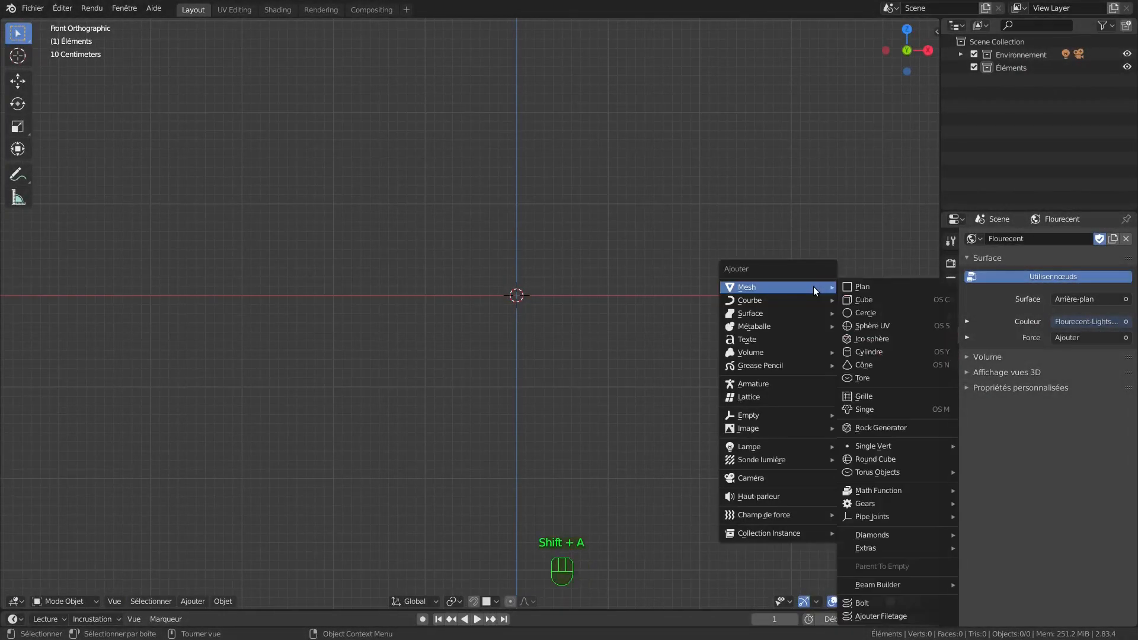
left_click(852, 298)
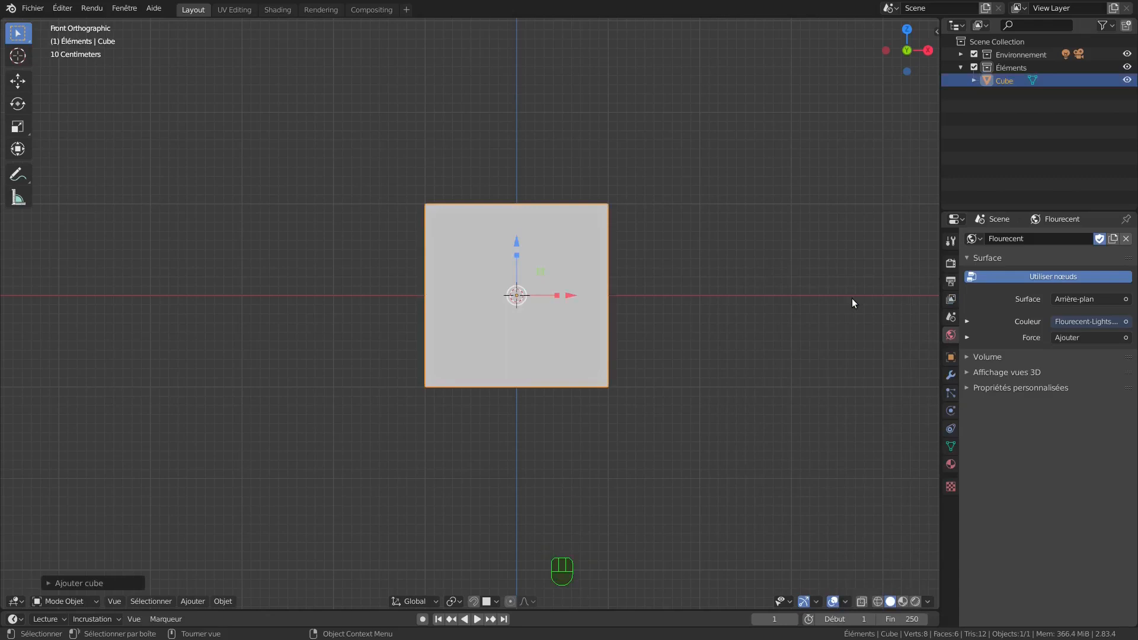
- Set the cube's dimensions to 0.19 m in X, 0.06 m in Y and 0.2 m in Z
key("n")
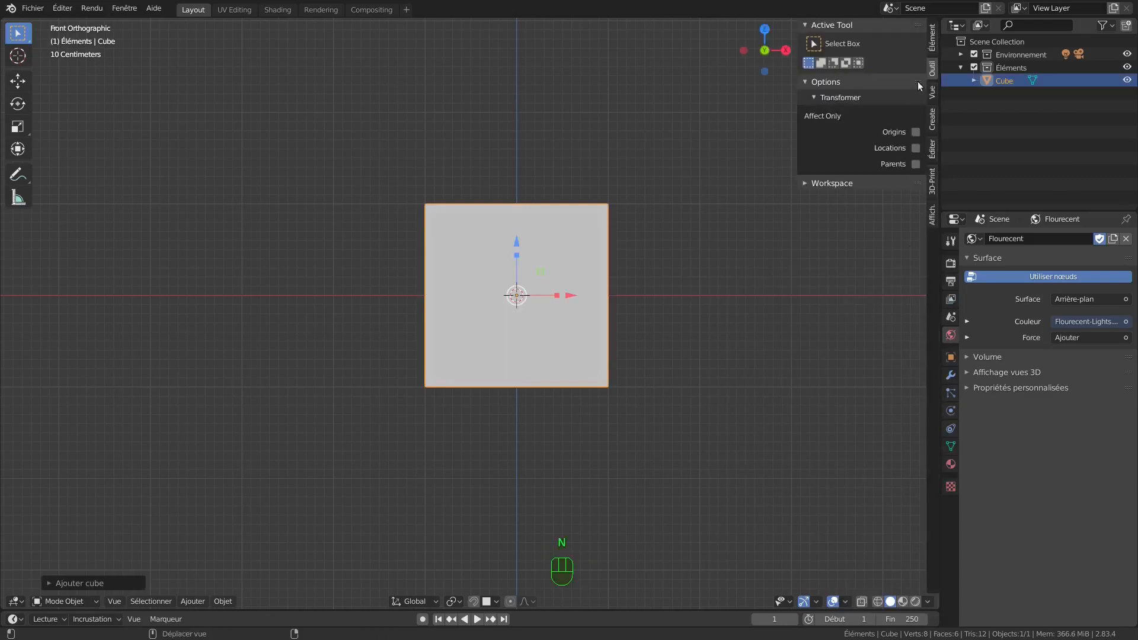
left_click(932, 38)
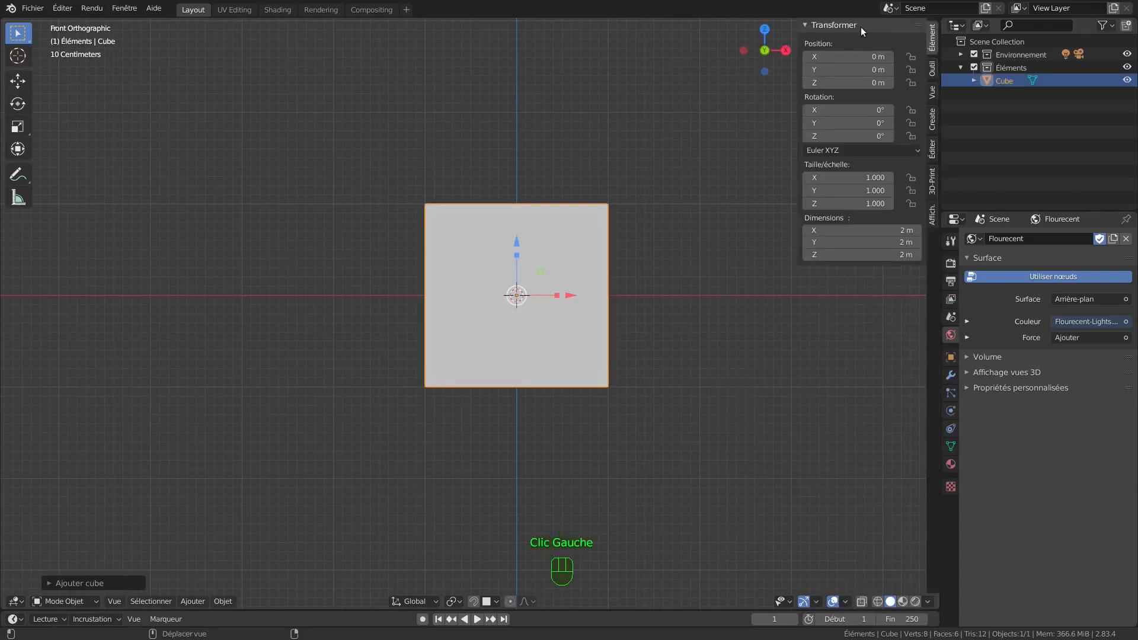
left_click(840, 230)
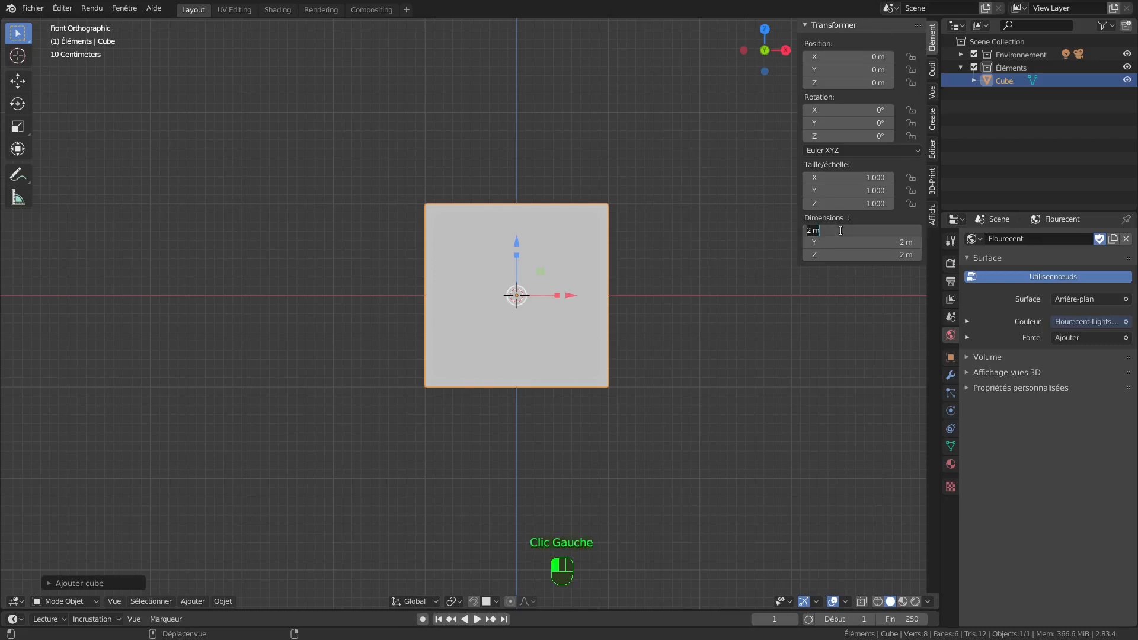
type("0.19")
key("Tab")
key("BackSpace")
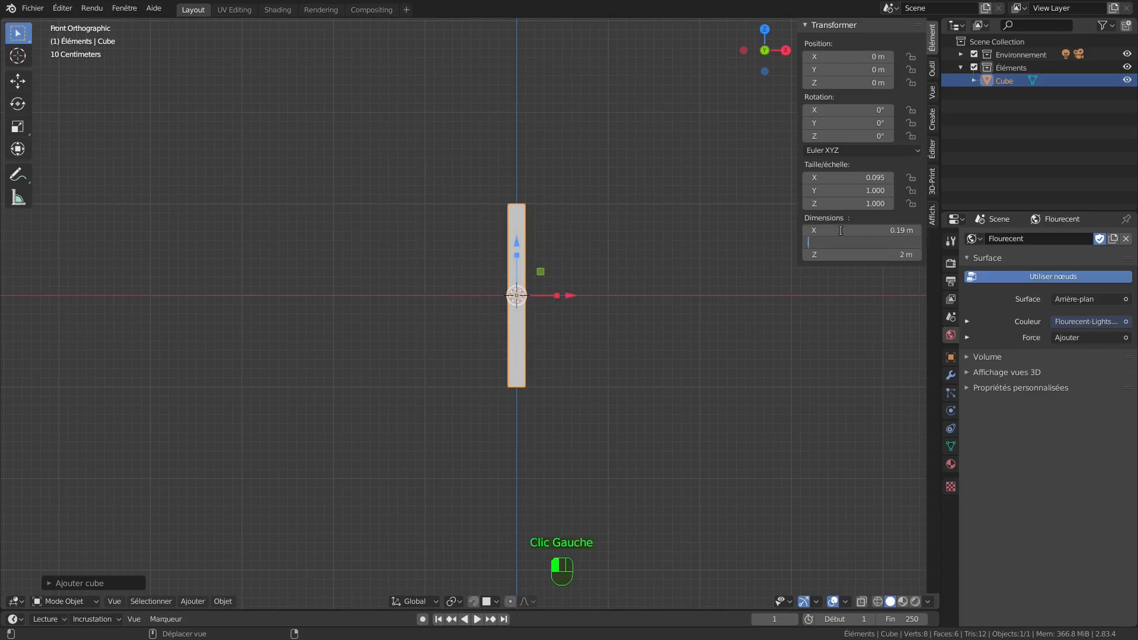
type(".04")
key("BackSpace")
type("6")
key("Tab")
type(".2")
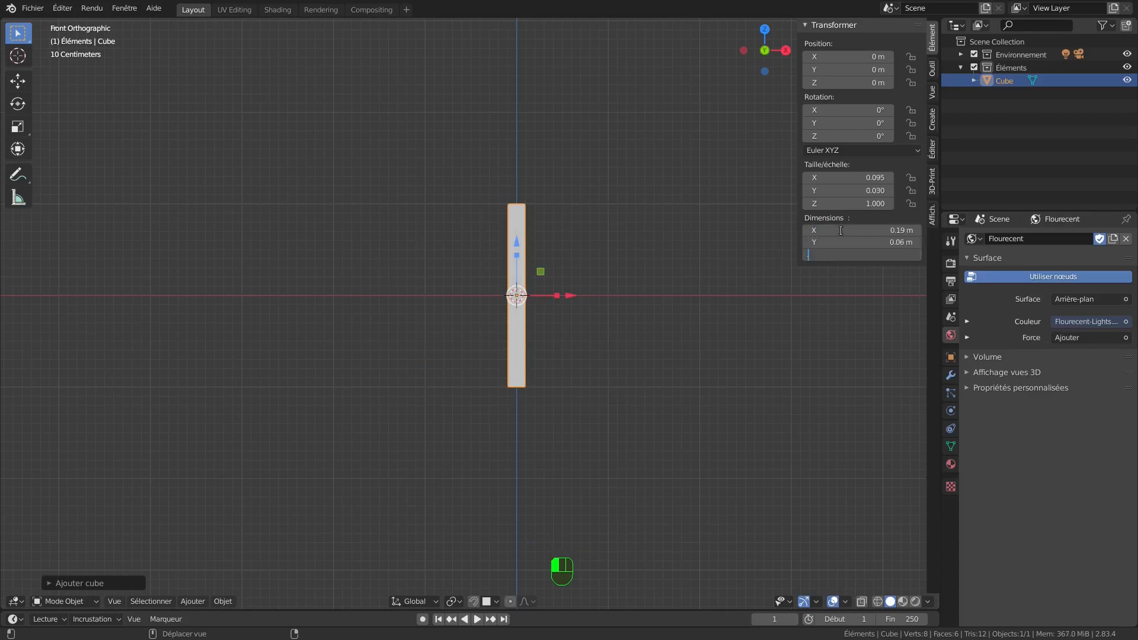
key("Return")
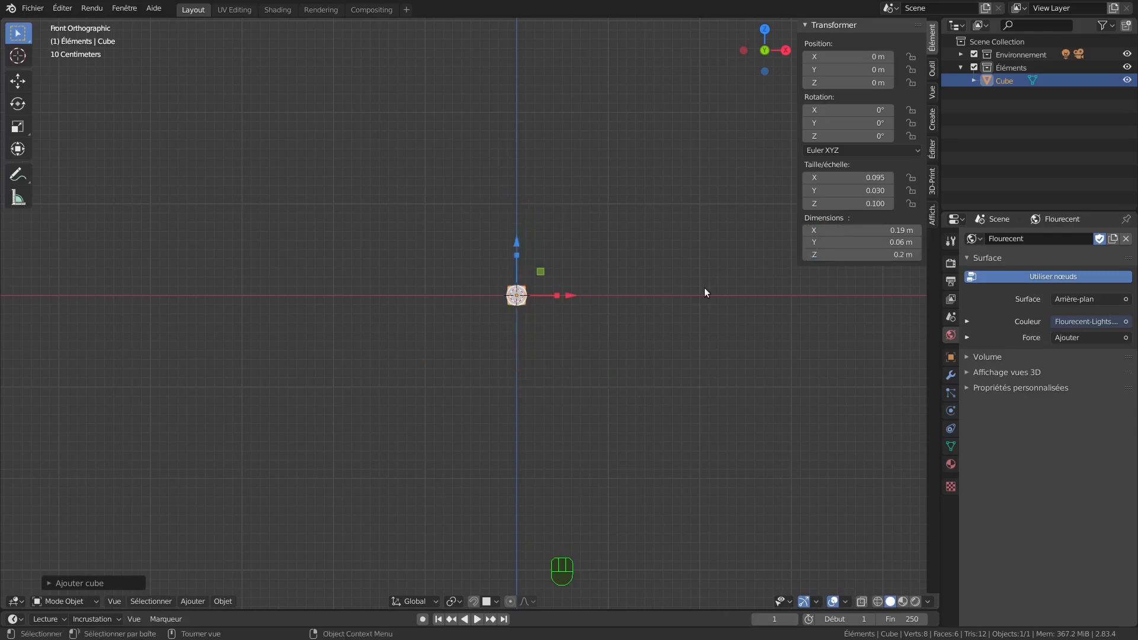
- In Edit Mode, inset the block's large face on the positive Y side with a thickness of 0.2 m
key("Tab")
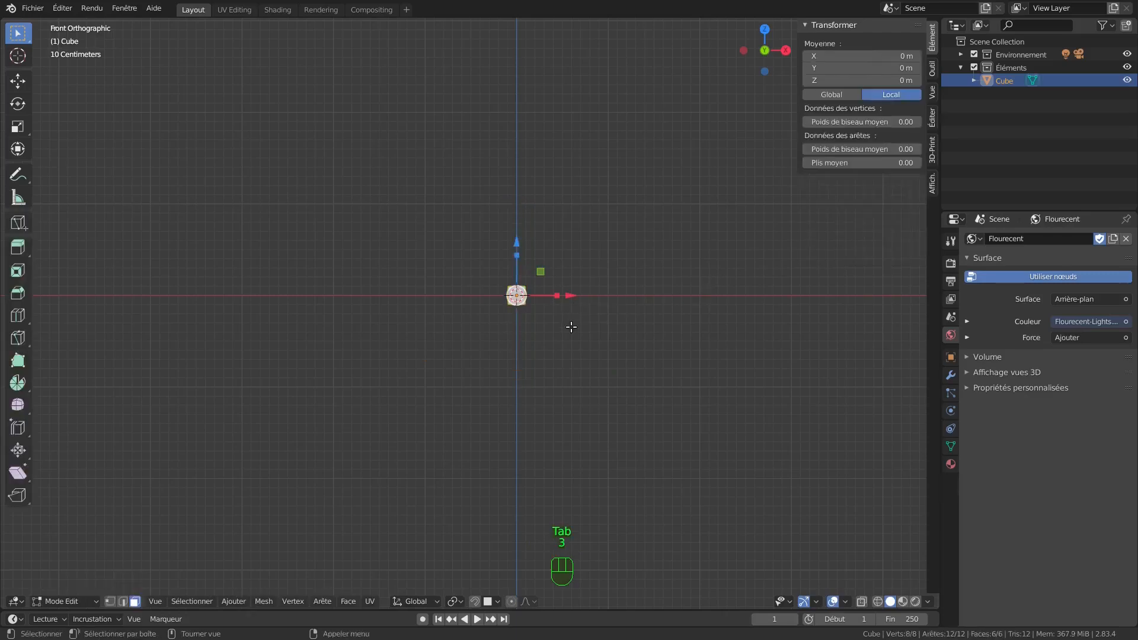
middle_click_drag(571, 326, 382, 349)
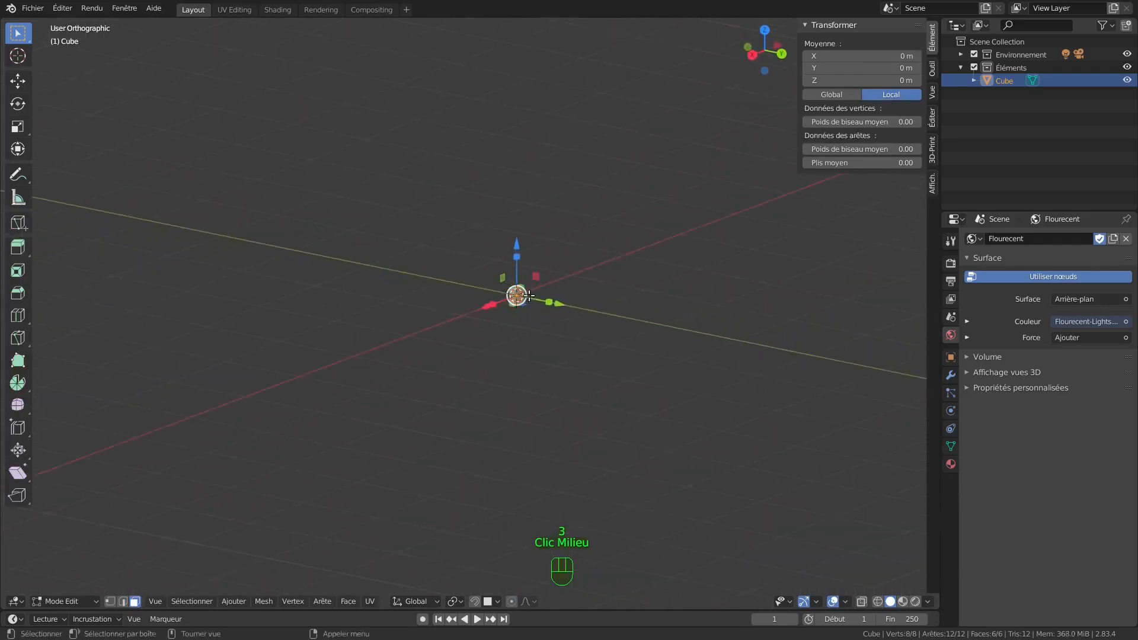
scroll(473, 278, "up", 10)
left_click(475, 268)
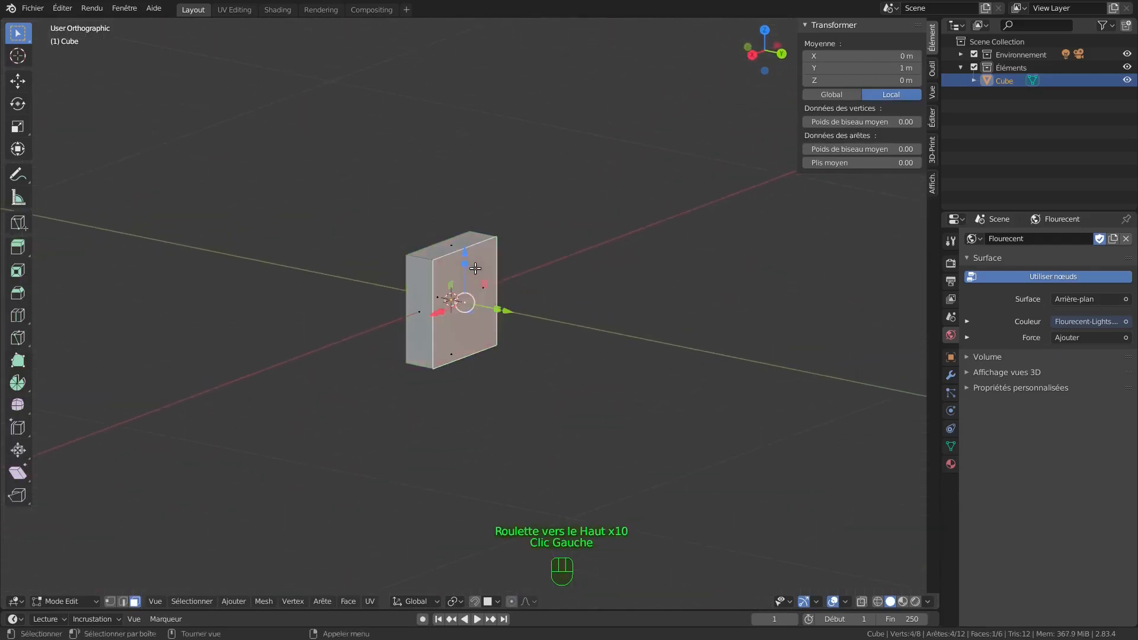
left_click(348, 601)
left_click(372, 542)
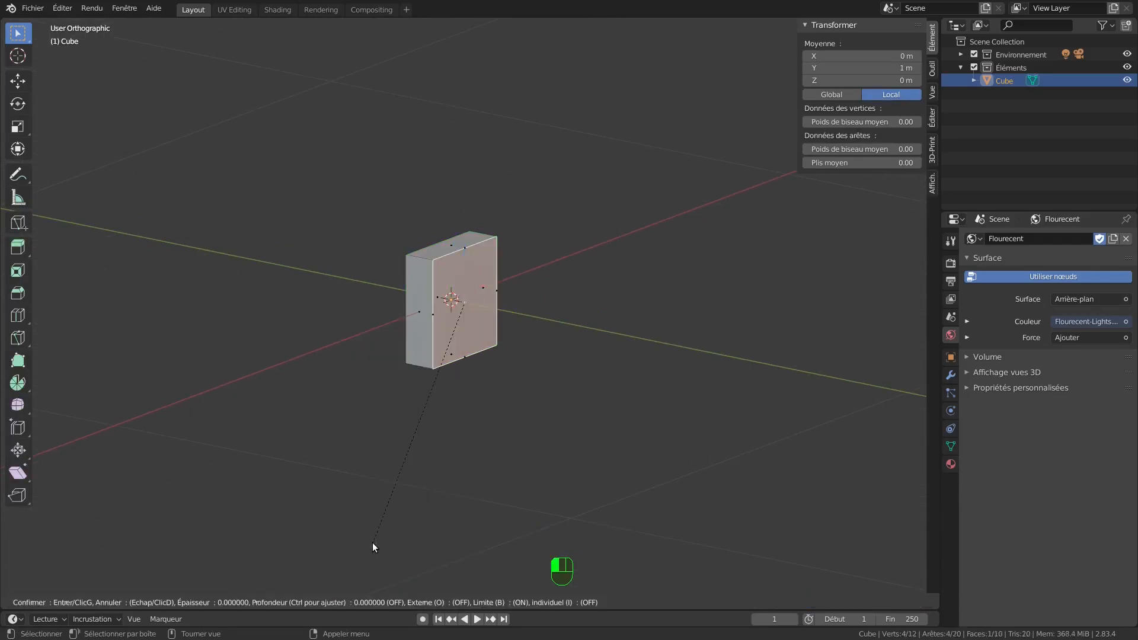
key("KP_2")
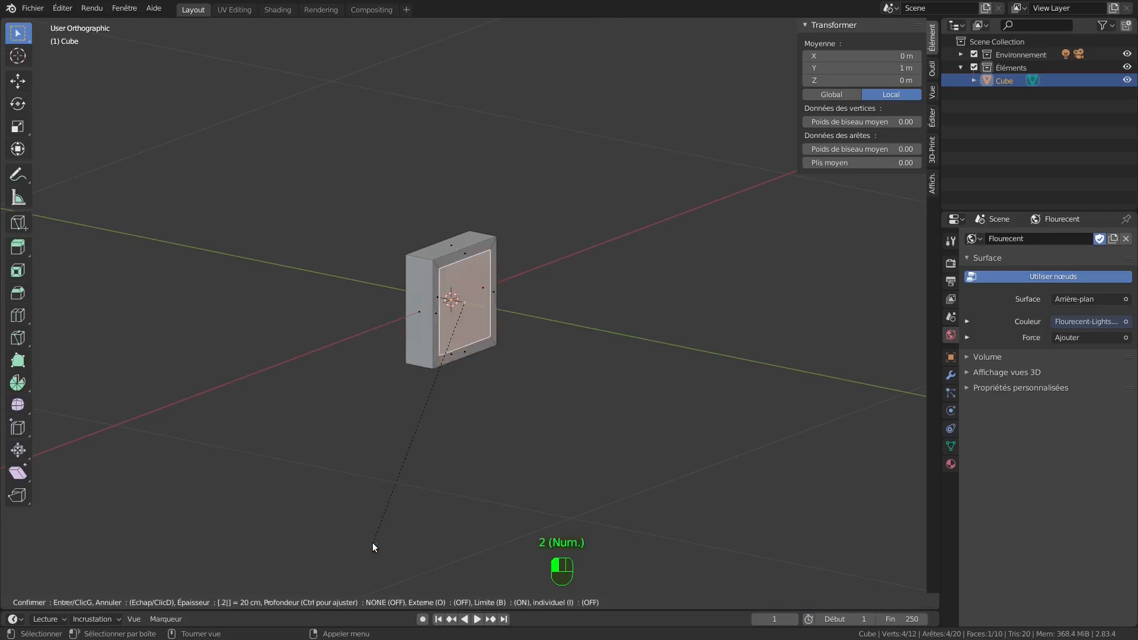
key("KP_Enter")
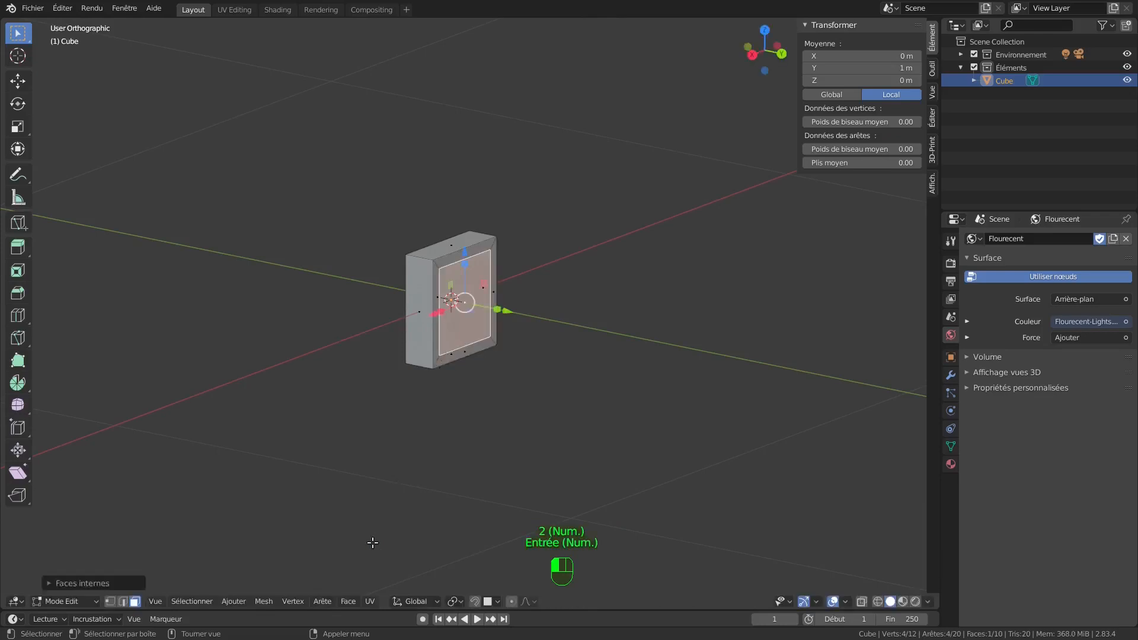
- Subdivide the inset face with 4 cuts
right_click(600, 334)
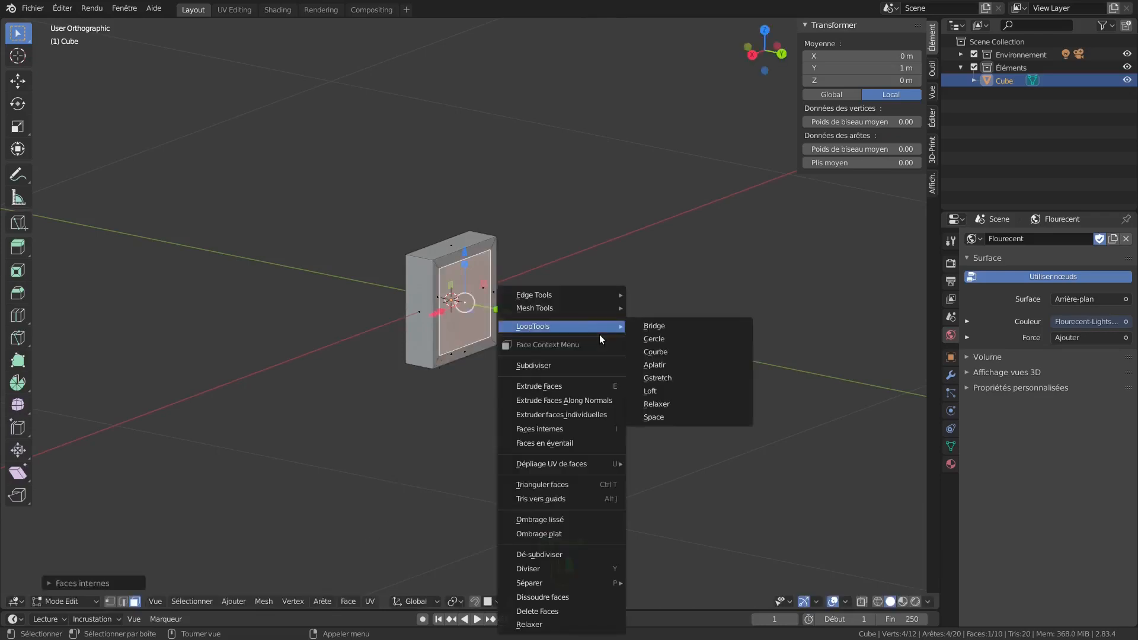
left_click(589, 368)
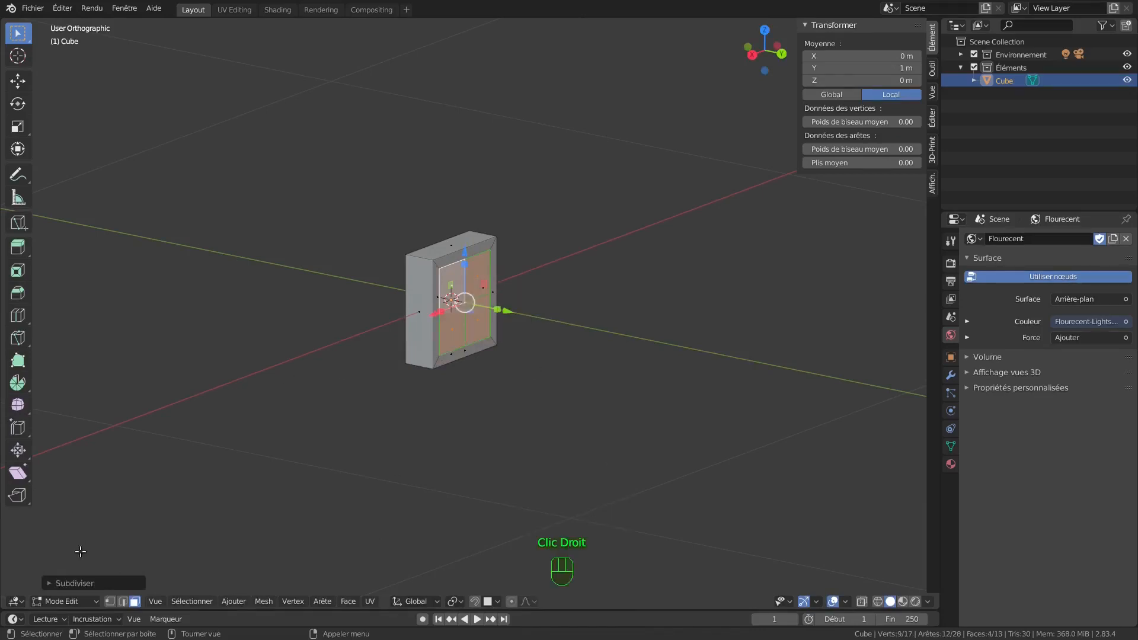
left_click(82, 581)
double_click(165, 494)
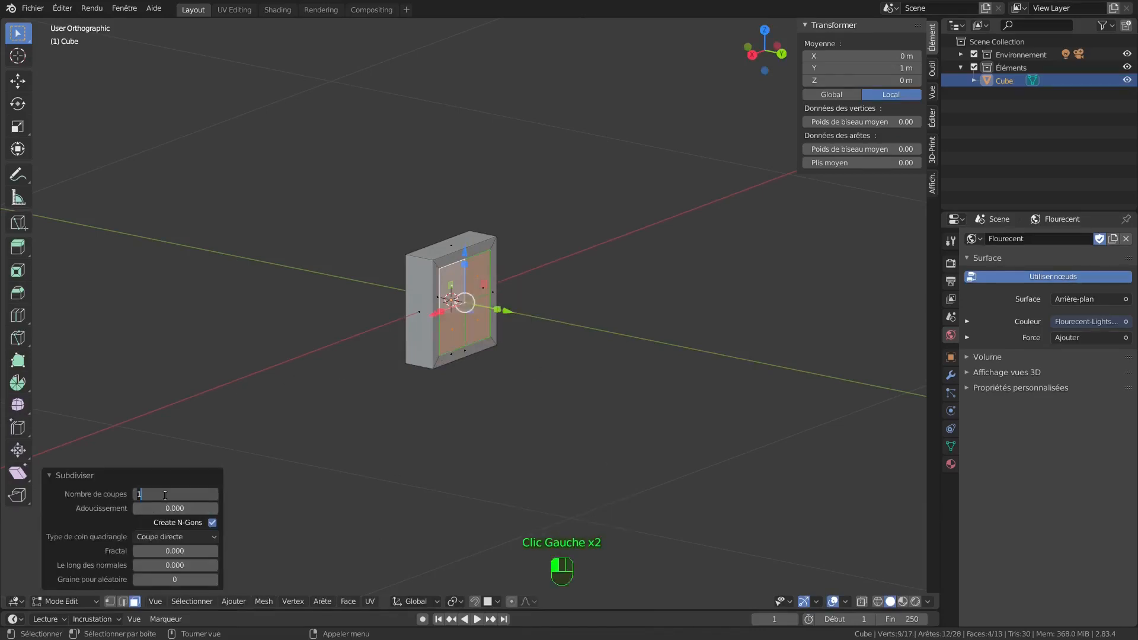
type("4")
key("Return")
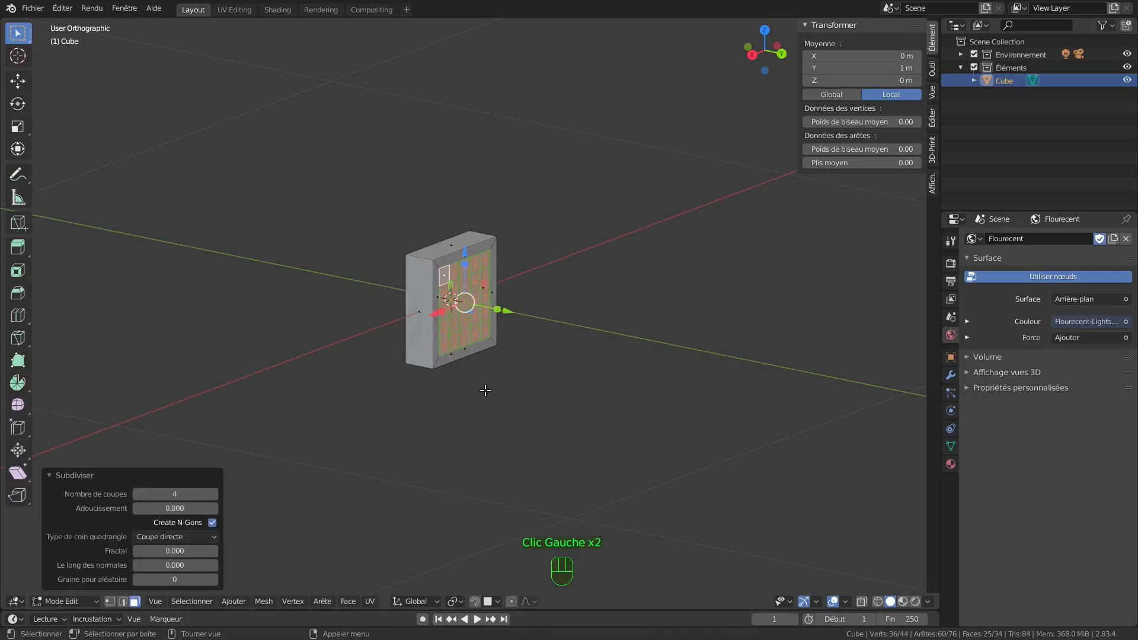
- Round the subdivided faces into a circle with LoopTools and scale them by 0.9
right_click(531, 371)
mouse_move(533, 310)
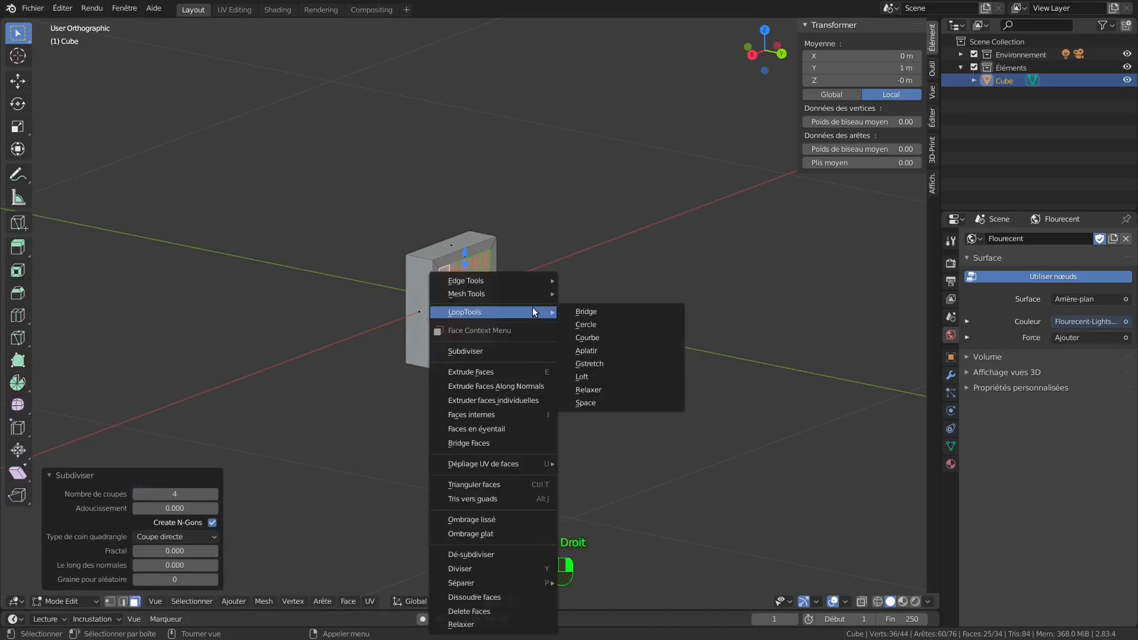
left_click(583, 327)
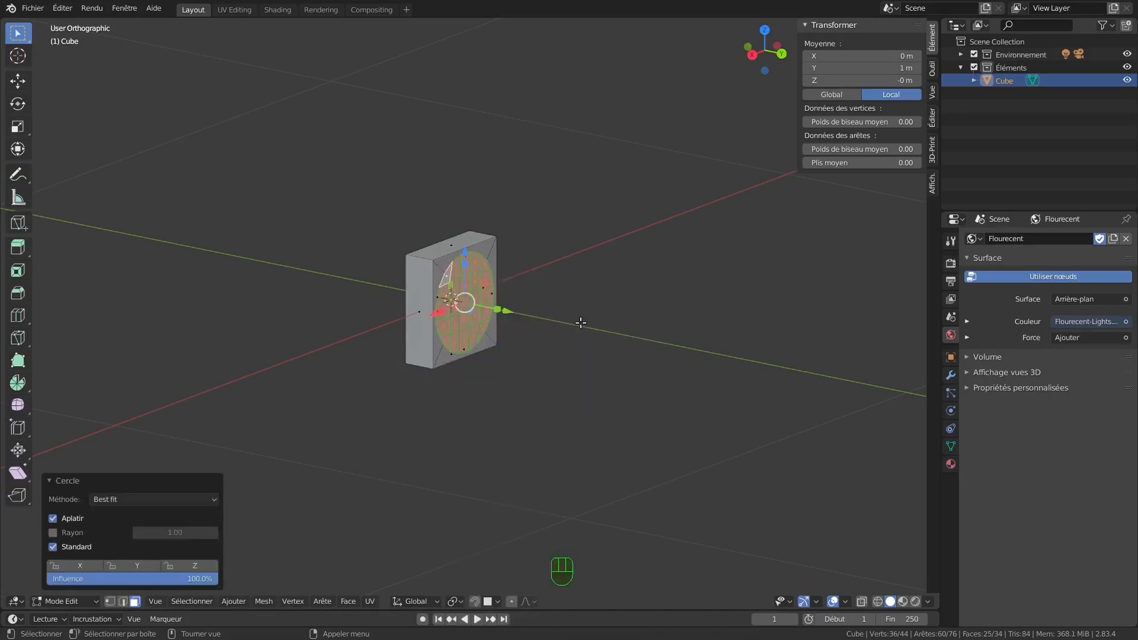
key("s")
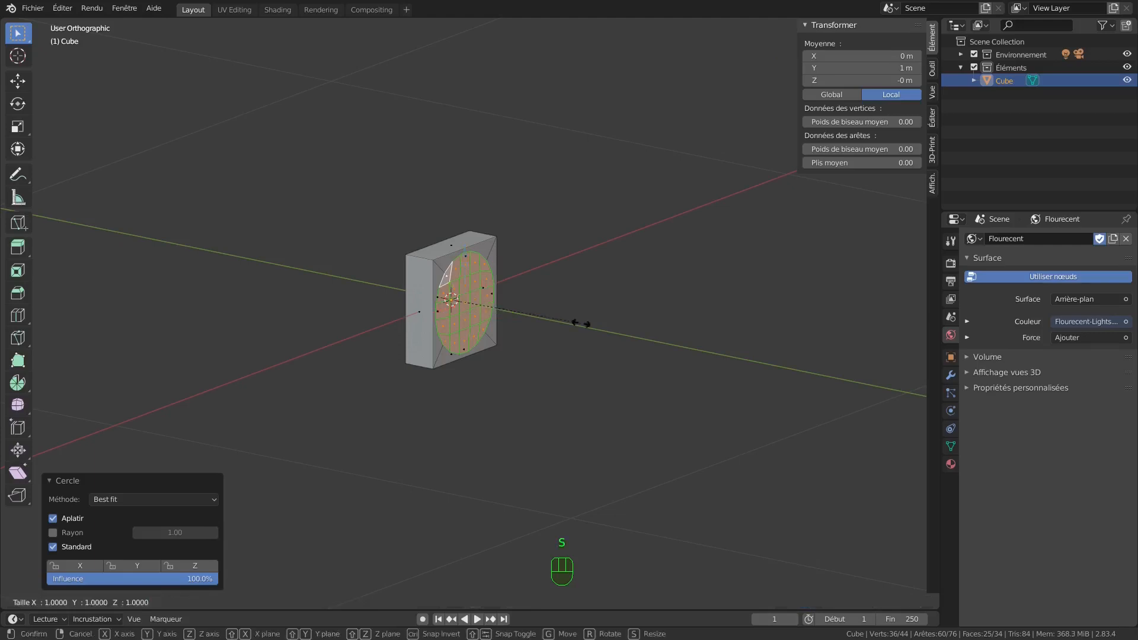
key("KP_Decimal")
key("KP_9")
key("KP_Enter")
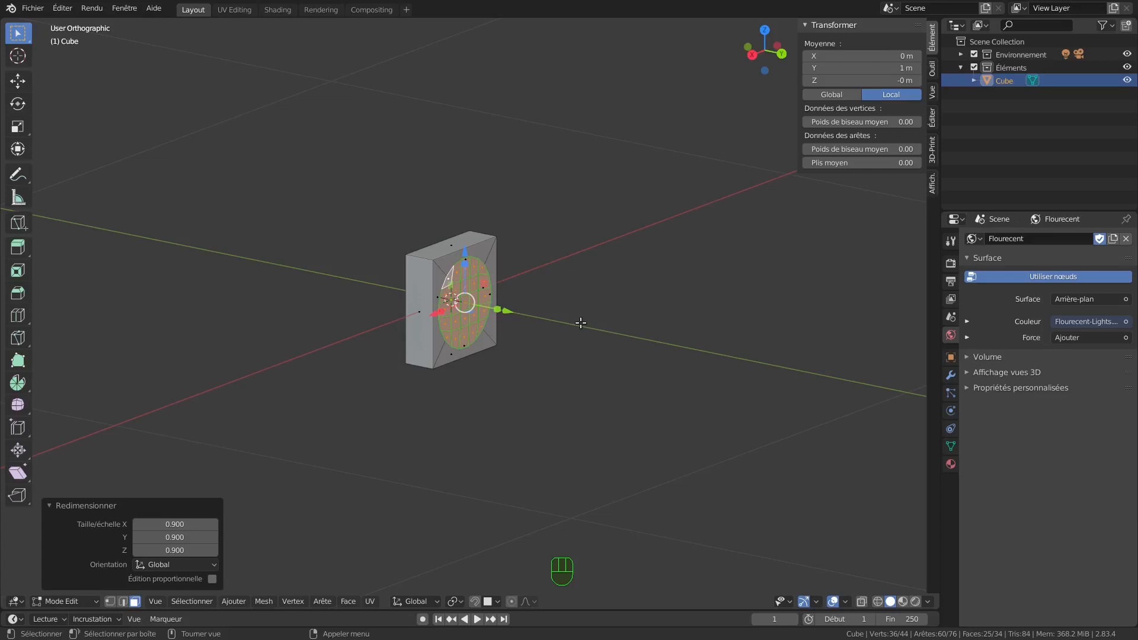
- Extrude the circular faces inward by -0.04 m to form a round recess
key("e")
key("KP_Subtract")
key("KP_Decimal")
key("KP_0")
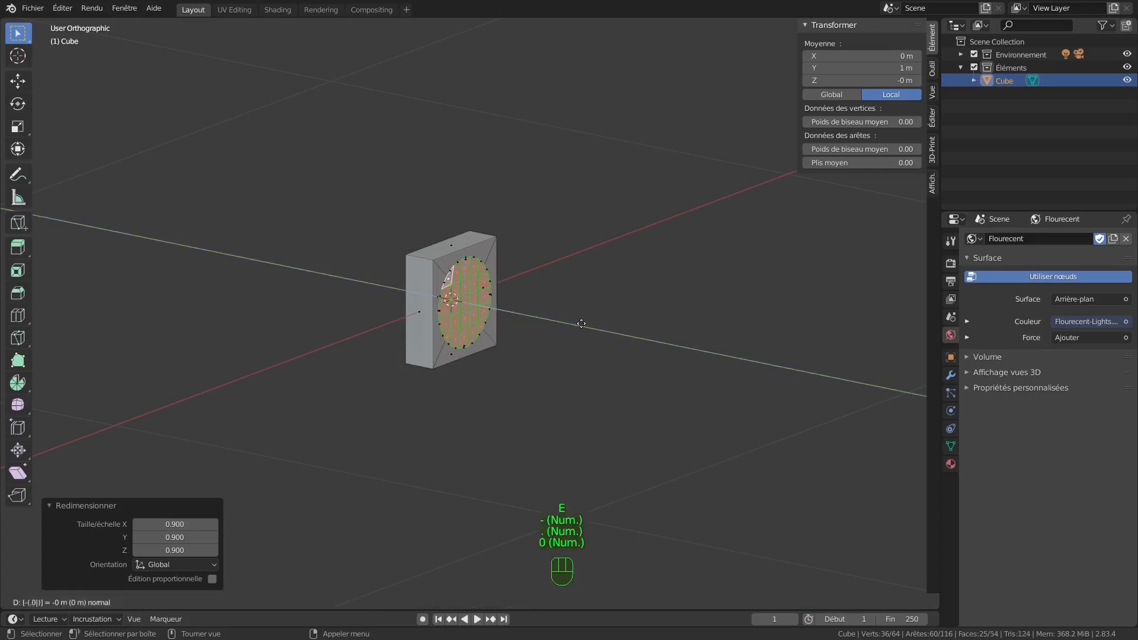
key("KP_4")
key("KP_Enter")
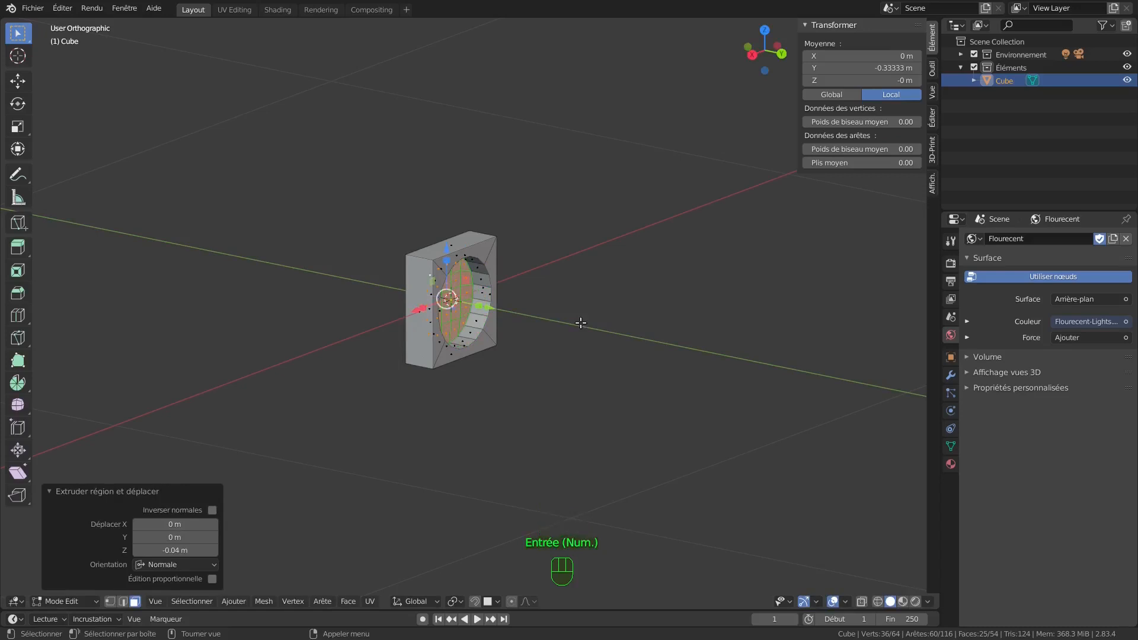
- Bevel the block's four outer corner edges along the Y direction by 0.3 m with 5 segments
key("2")
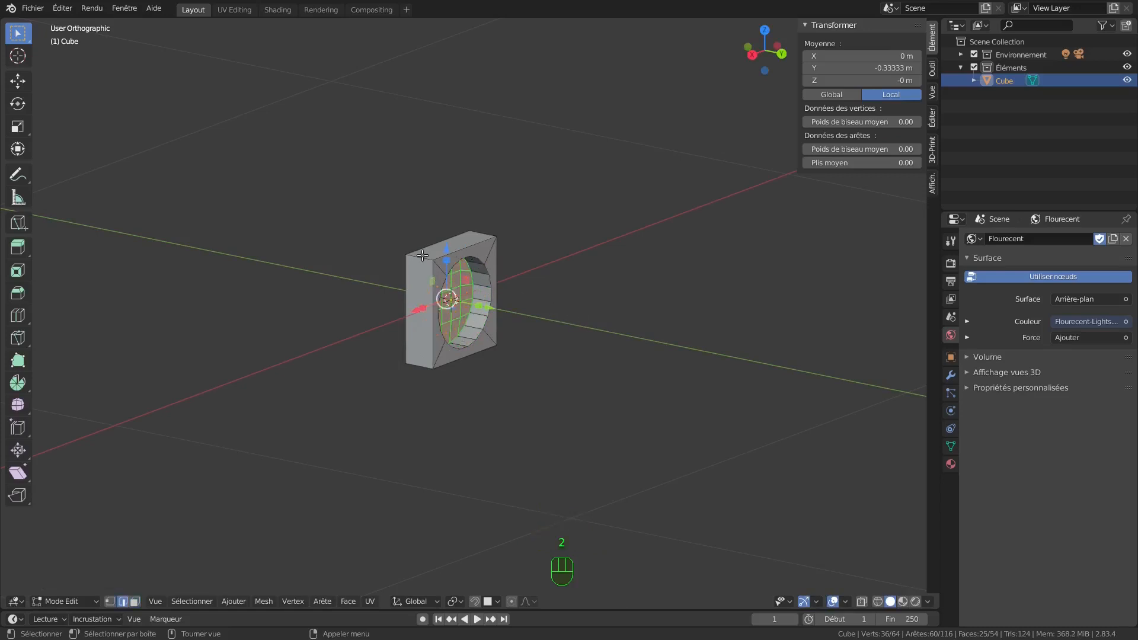
left_click(421, 257)
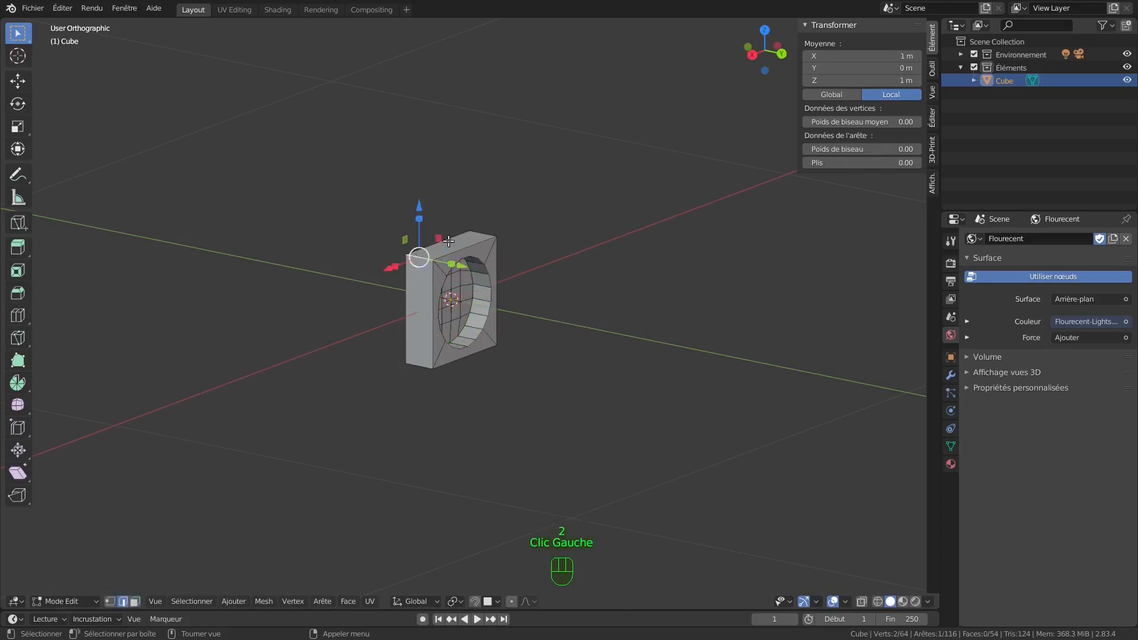
left_click(478, 235, "shift")
left_click(426, 364, "shift")
middle_click_drag(542, 336, 450, 391)
left_click(439, 378, "shift")
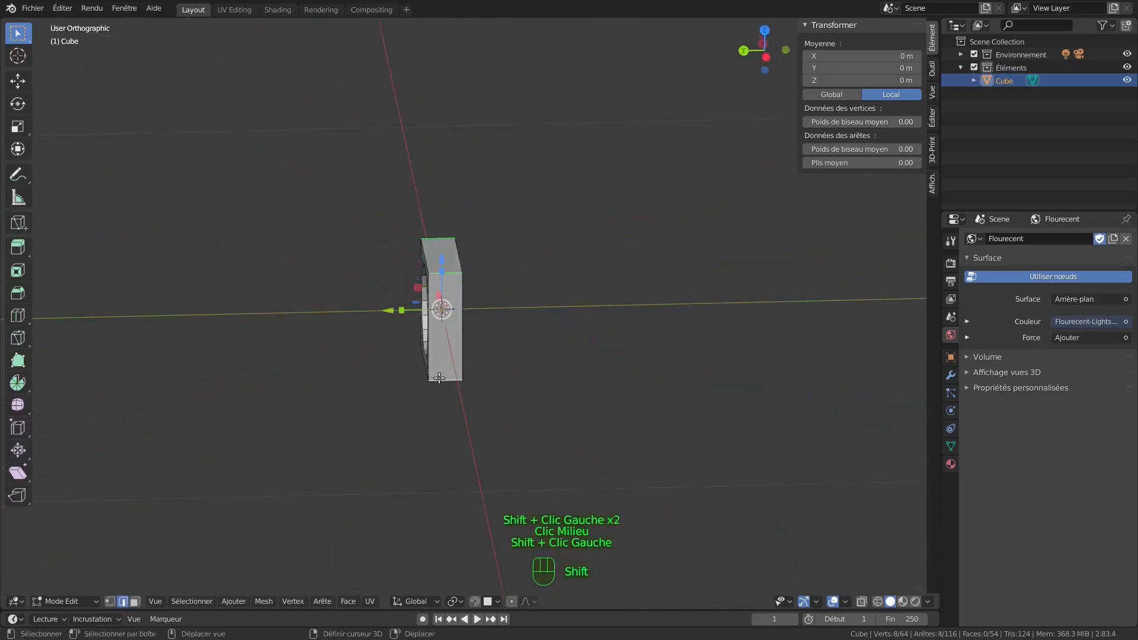
left_click(322, 602)
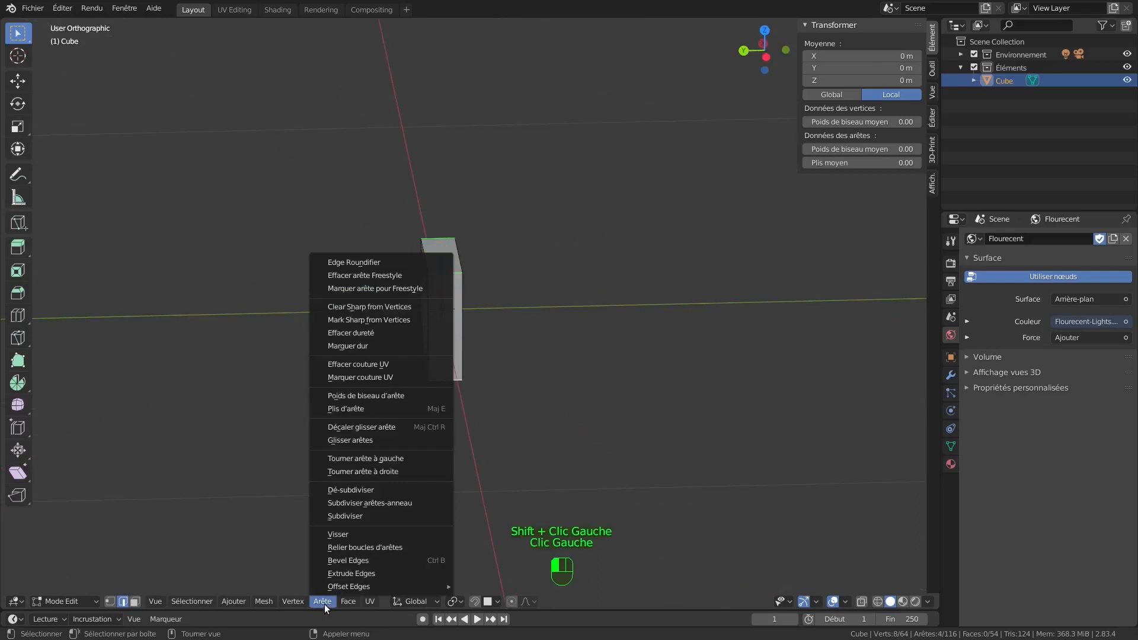
left_click(350, 561)
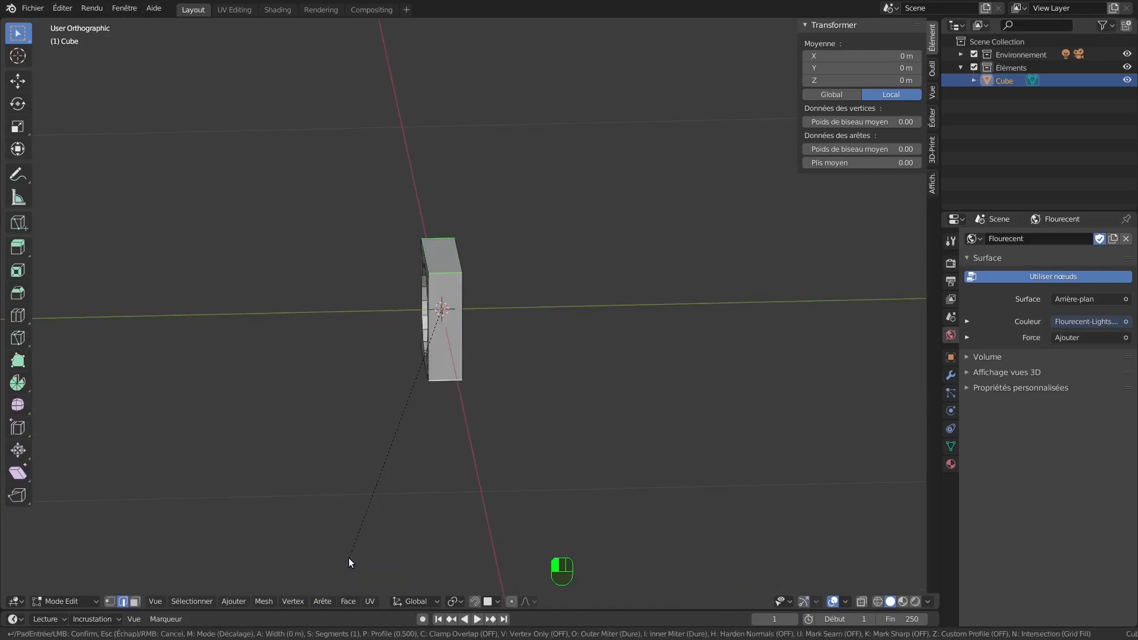
key("KP_3")
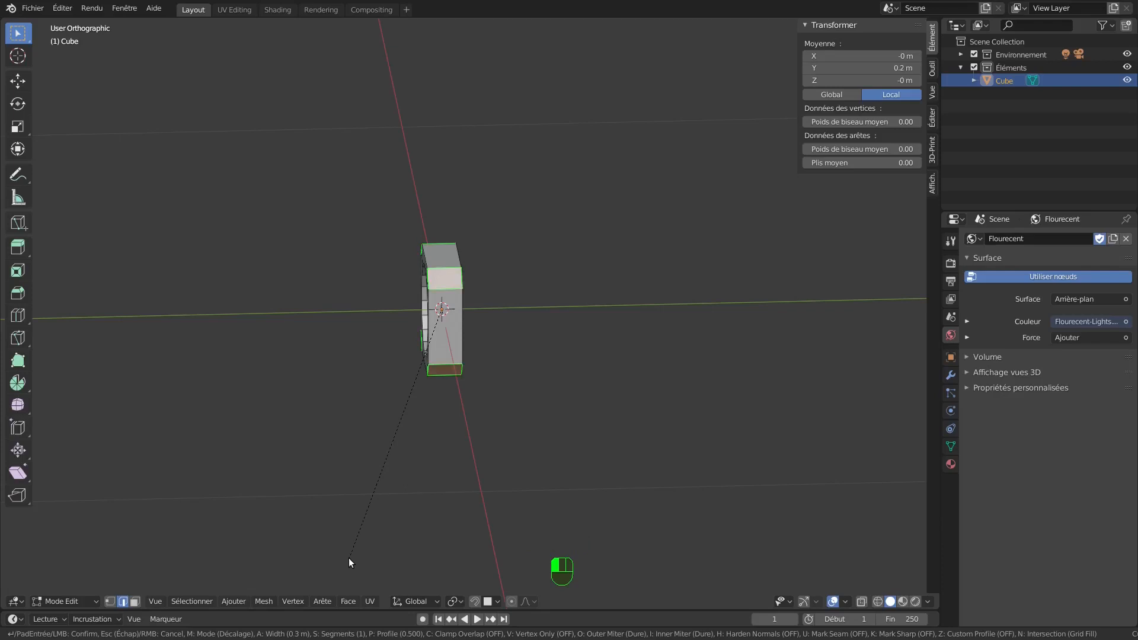
scroll(349, 559, "up", 4)
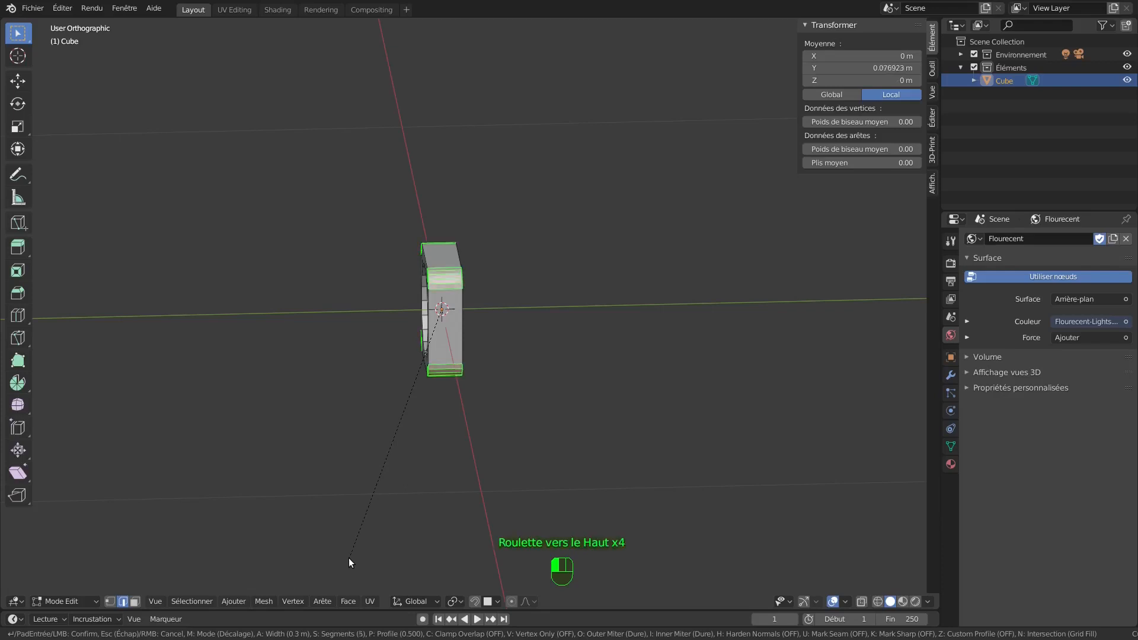
left_click(349, 559)
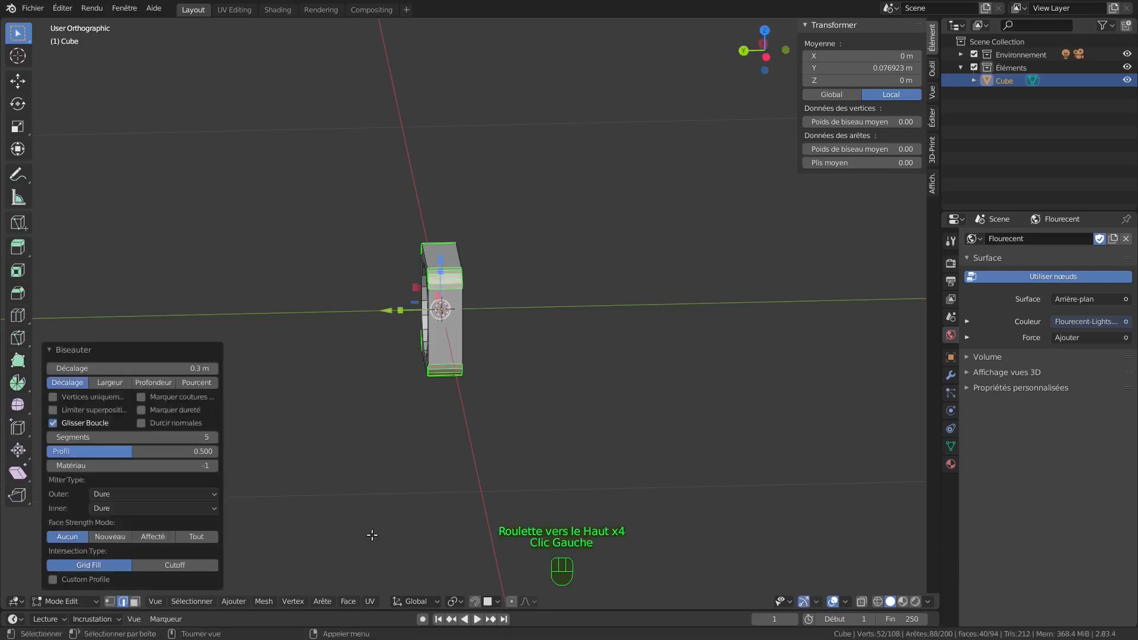
- Return to Object Mode and apply the block's scale
middle_click_drag(371, 535, 329, 397)
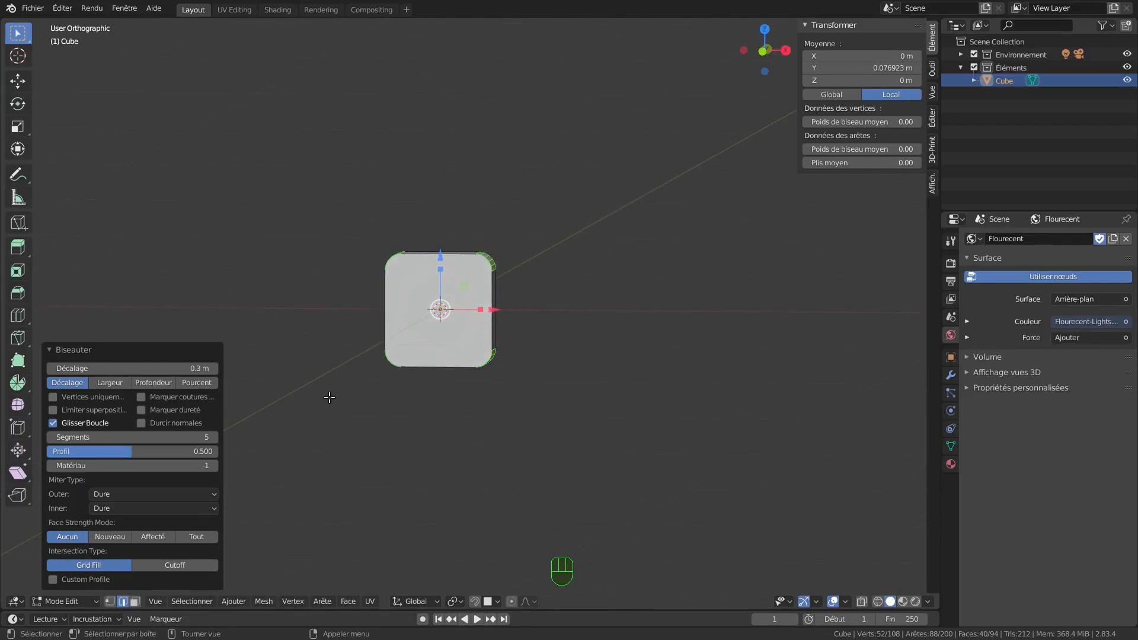
key("Tab")
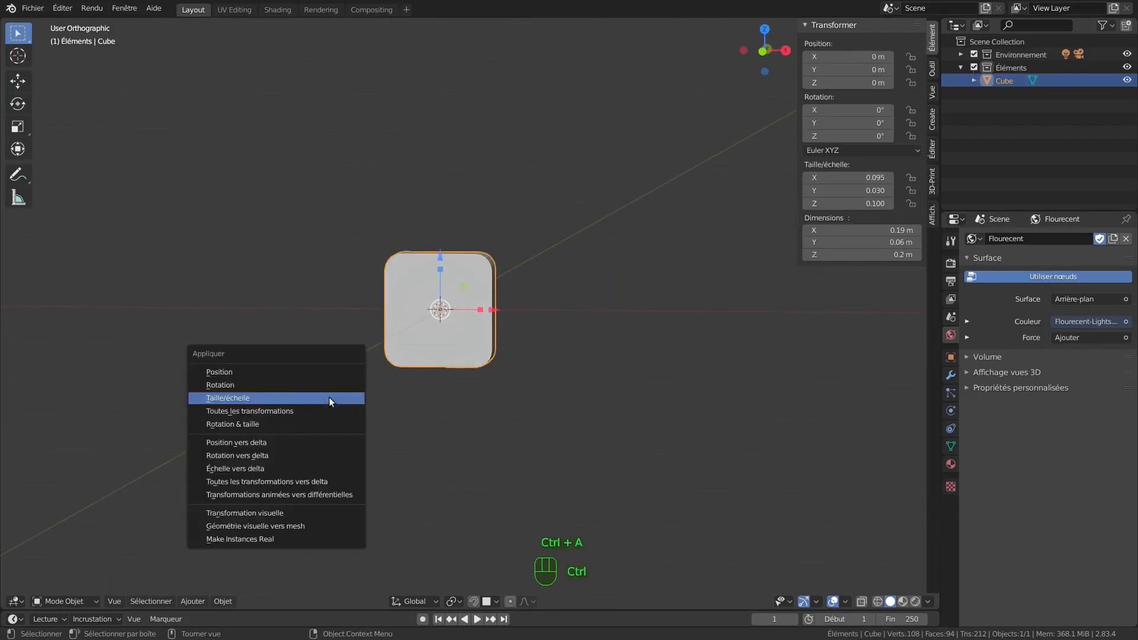
key("ctrl+a")
left_click(329, 397)
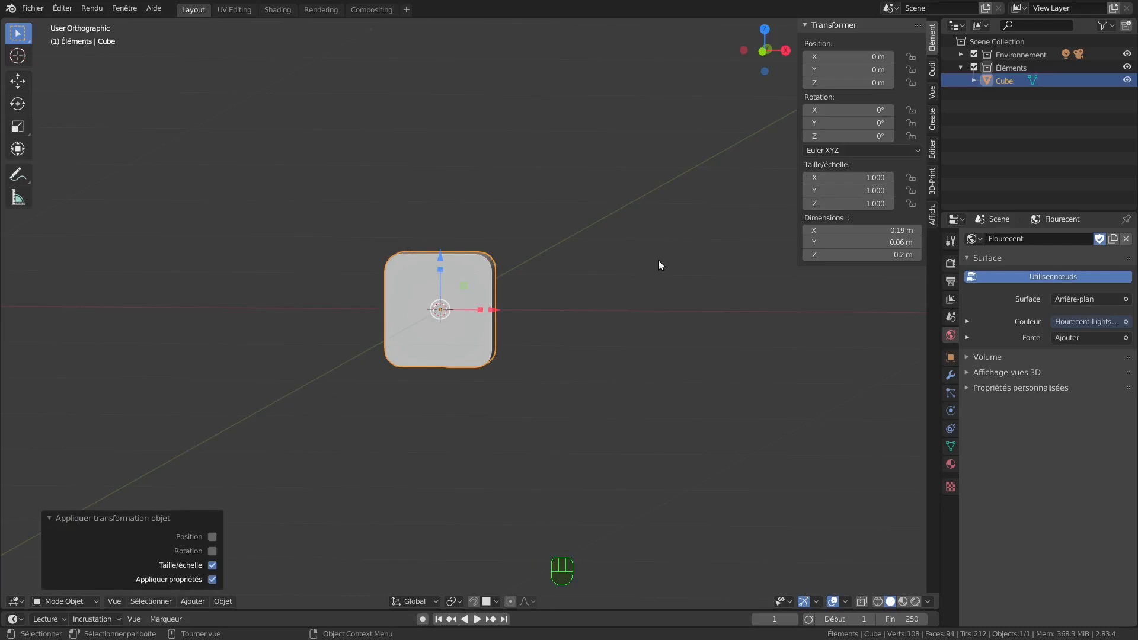
- Shade the block smooth and enable Auto Smooth for its normals
right_click(598, 246)
left_click(217, 602)
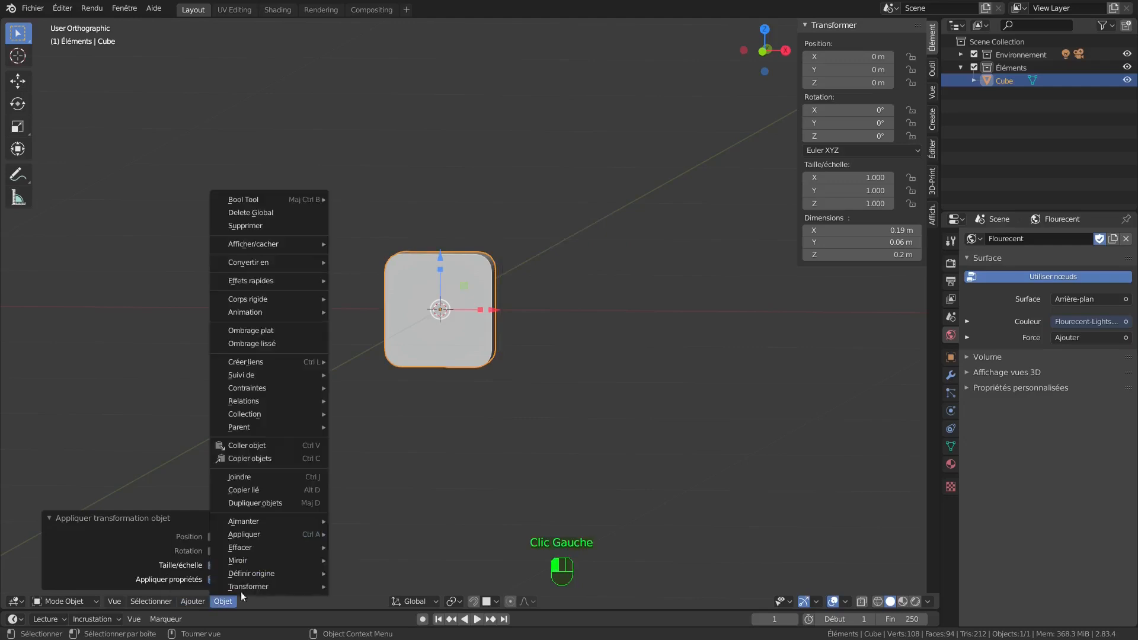
left_click(311, 342)
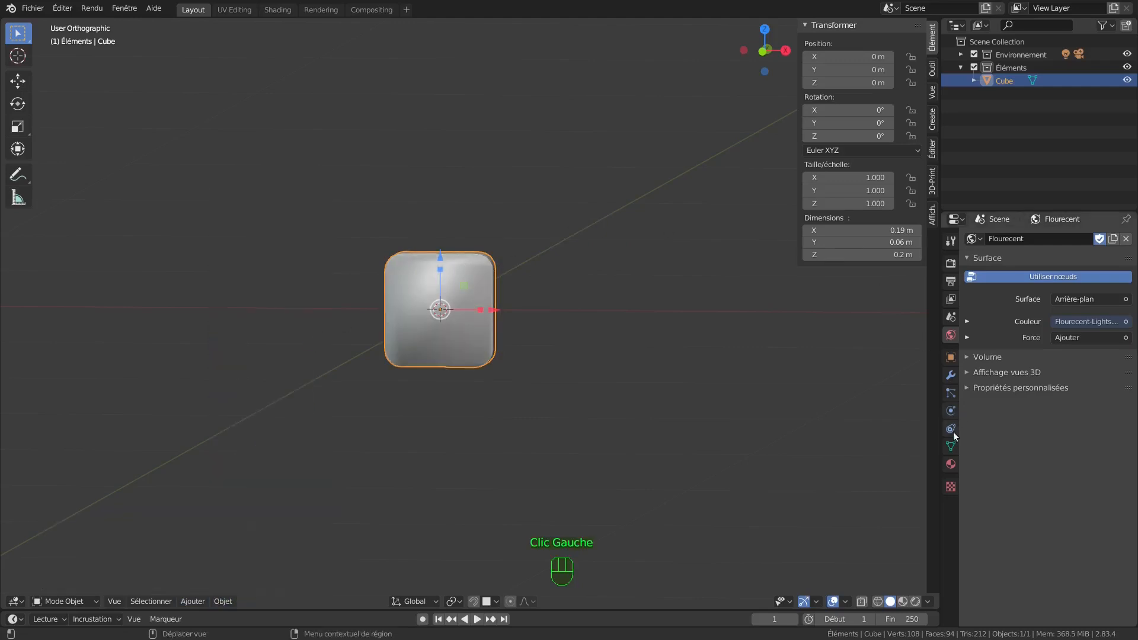
left_click(951, 446)
left_click(996, 473)
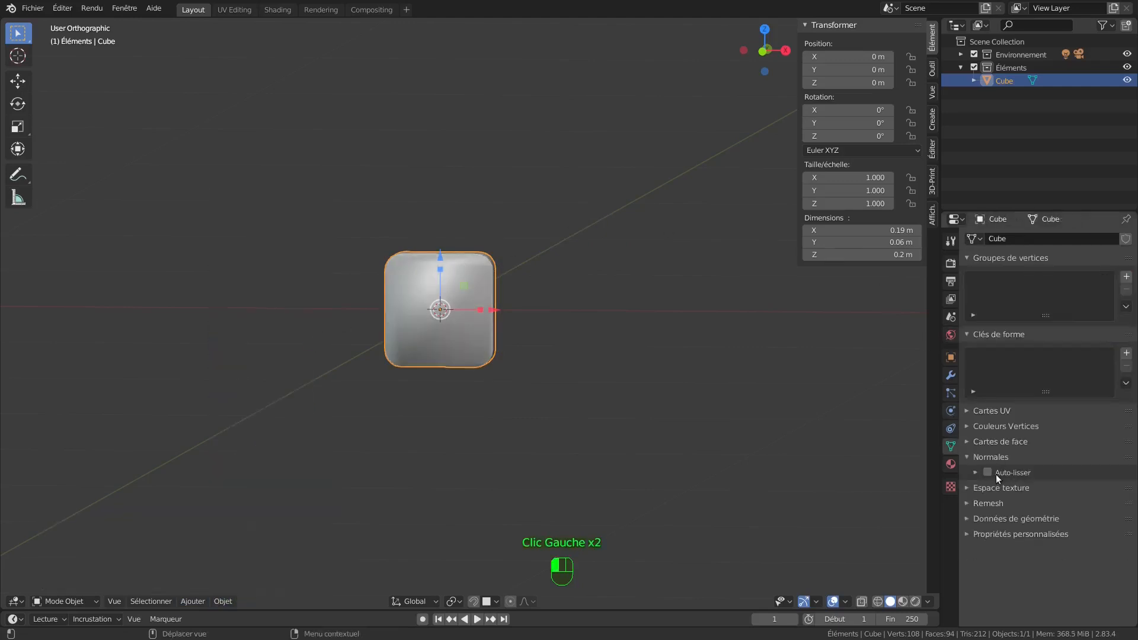
left_click(988, 472)
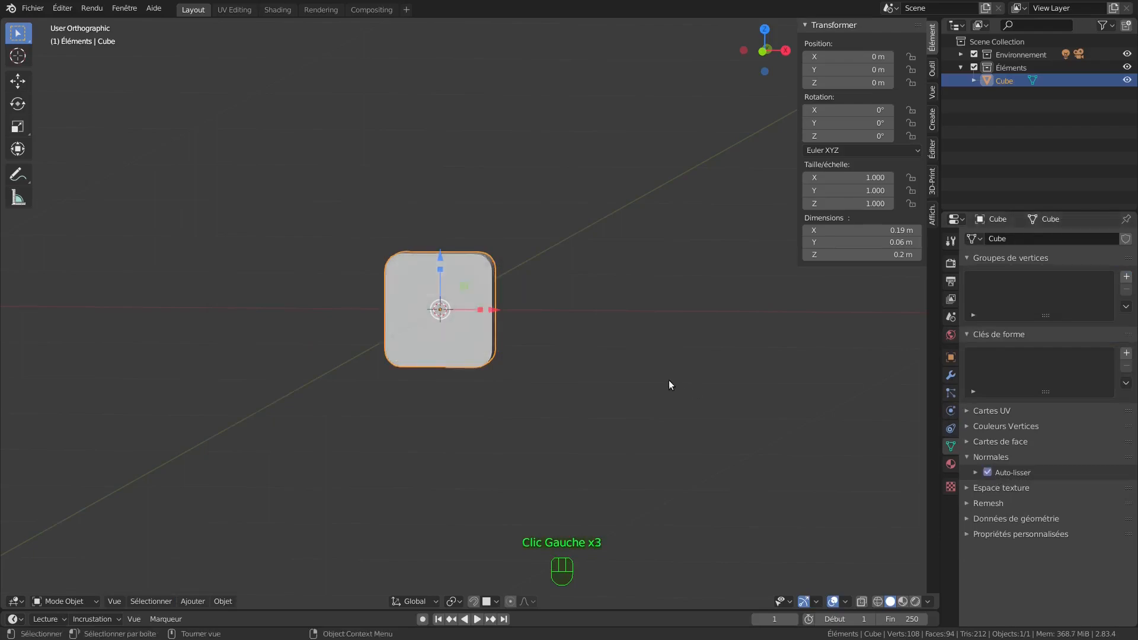
- Add an Array modifier to the block with a fixed count of 10
key("KP_1")
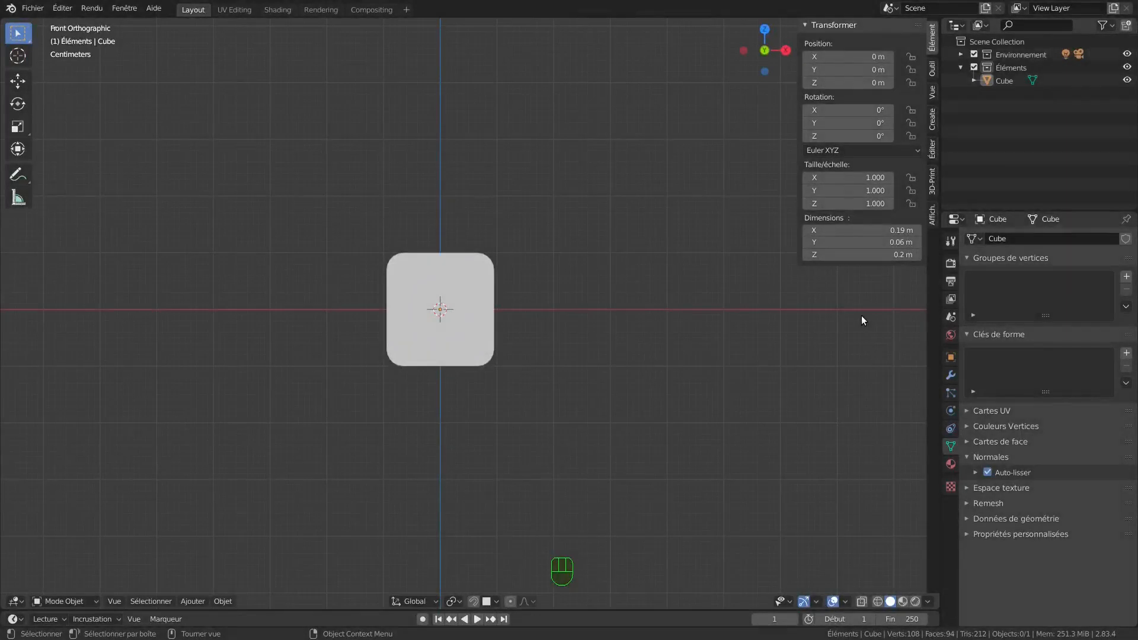
left_click(474, 300)
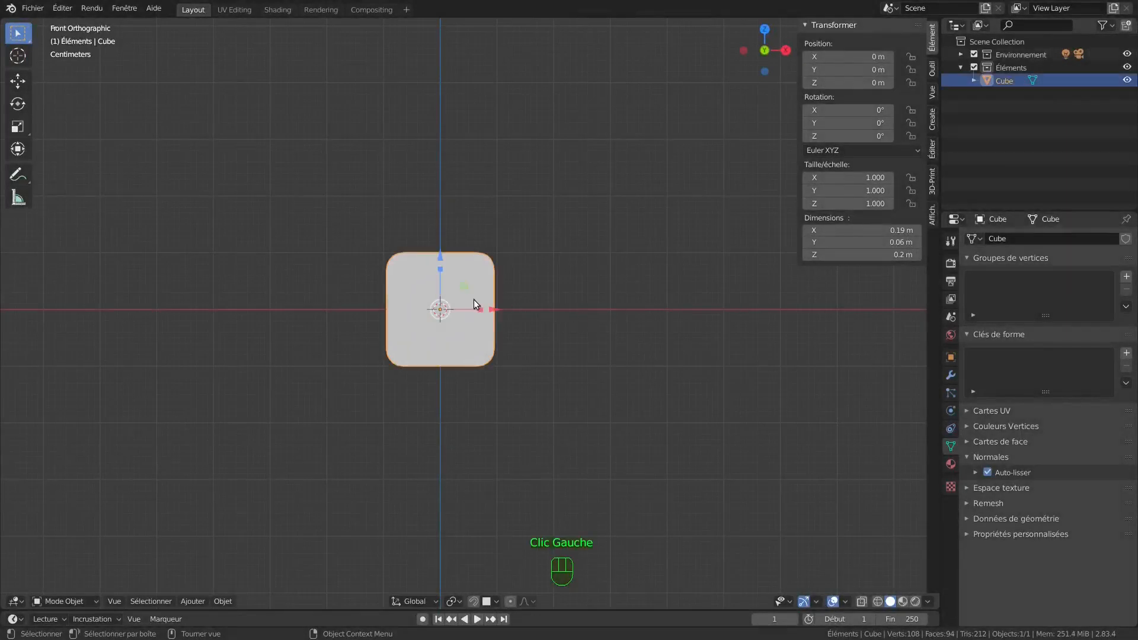
left_click(952, 374)
left_click(1003, 239)
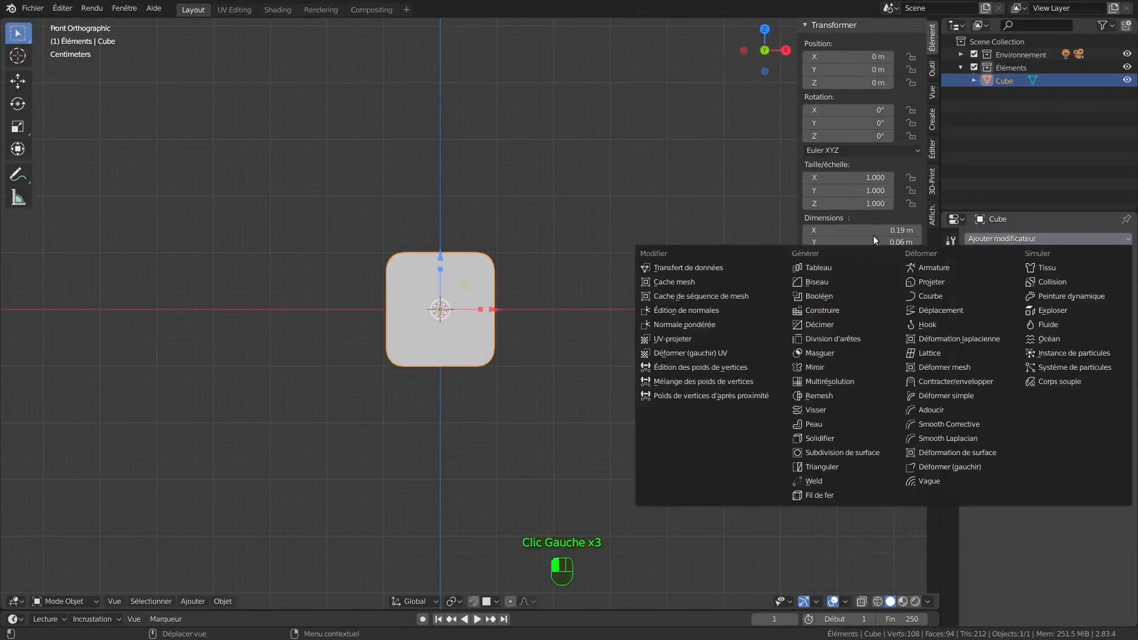
left_click(830, 267)
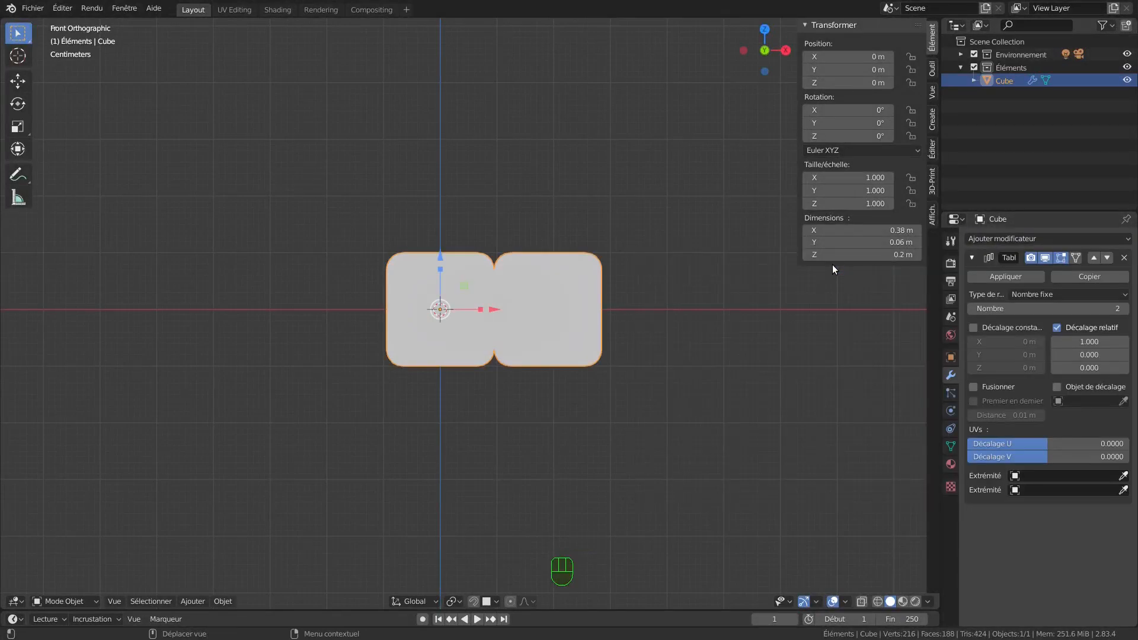
left_click(1001, 309)
type("10")
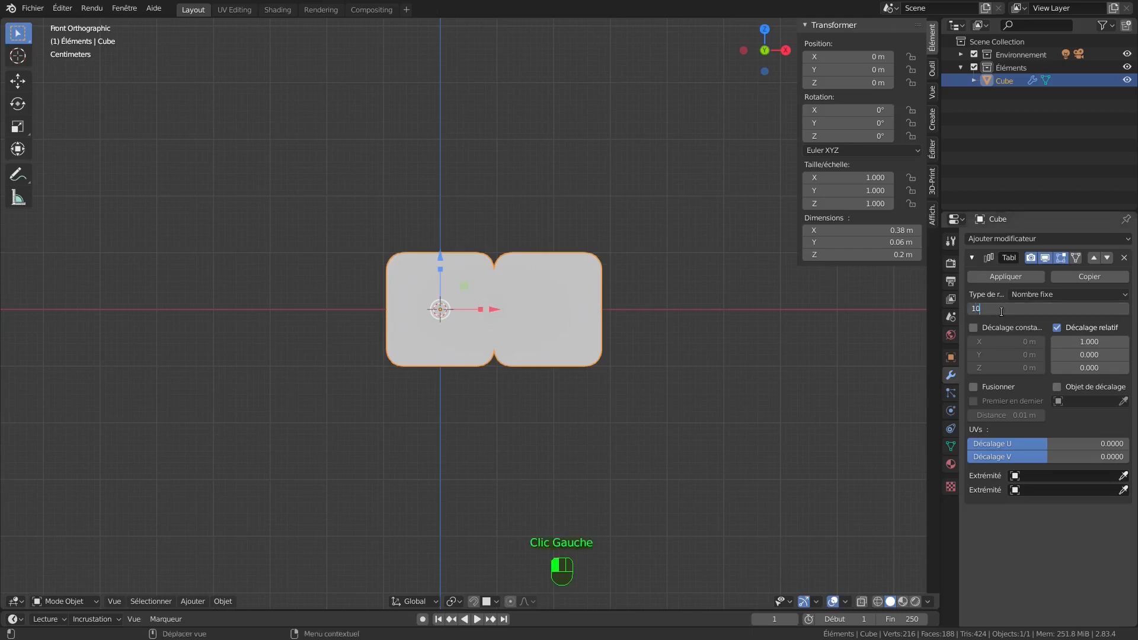
key("Return")
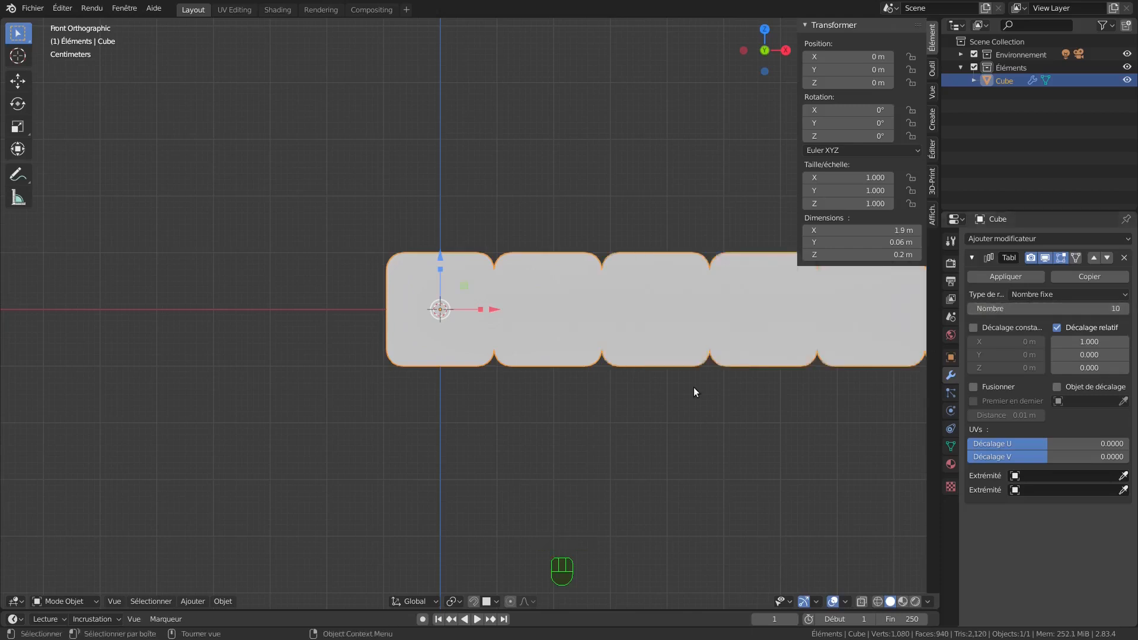
- Set the array's relative X offset to 1.1 to leave gaps between the blocks
scroll(694, 388, "down", 3)
middle_click_drag(755, 421, 444, 389, "shift")
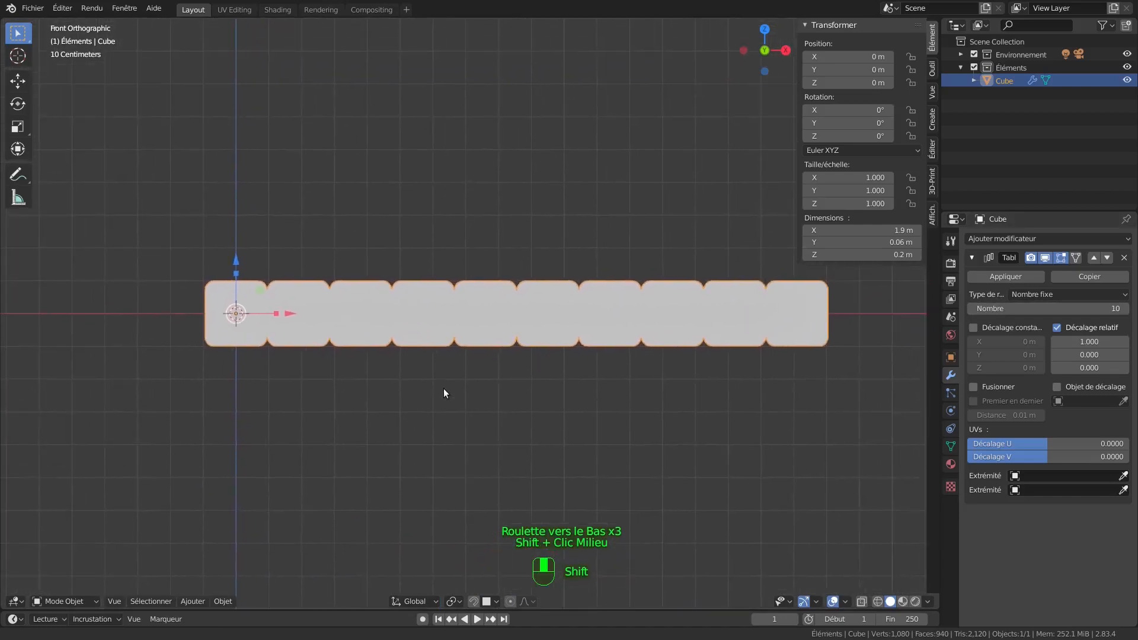
left_click(1076, 343)
type("1.1")
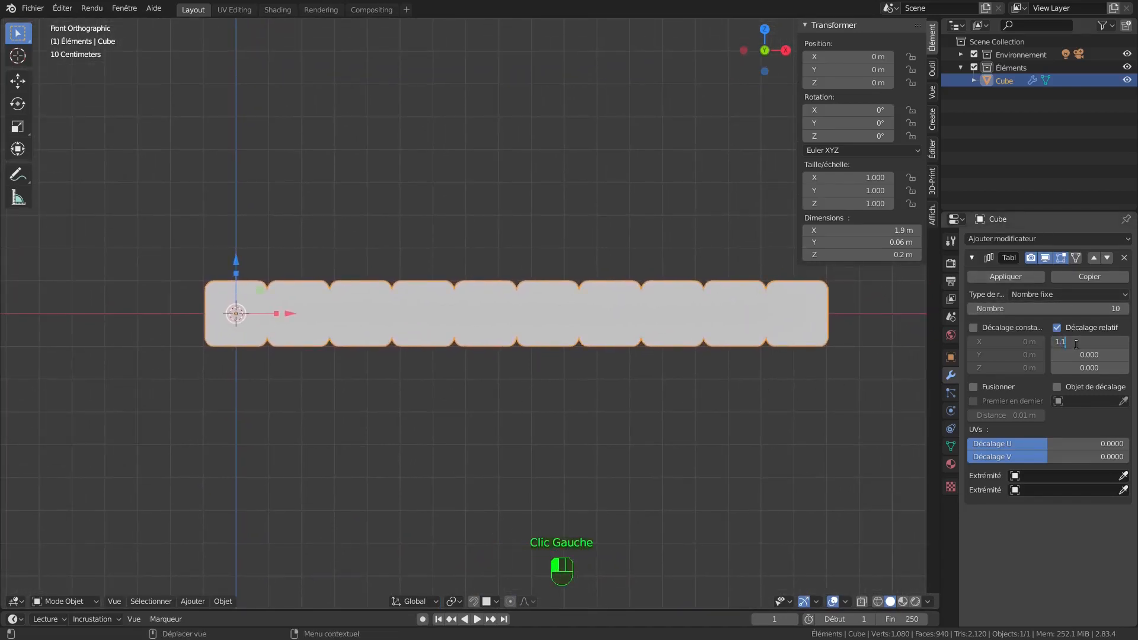
key("Return")
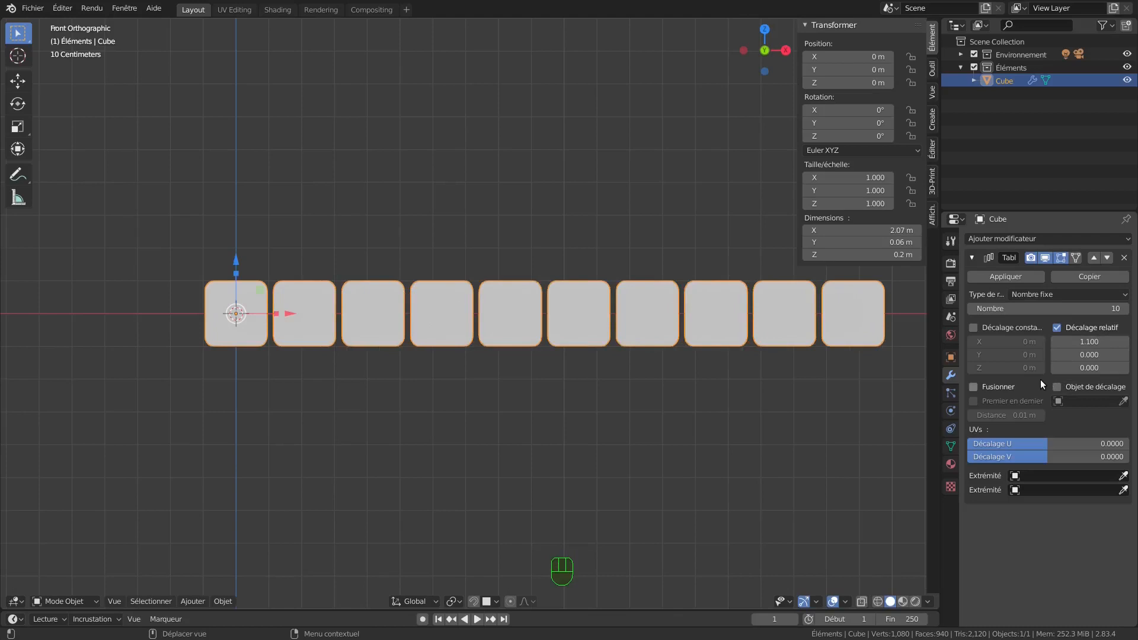
- Copy the Array modifier and set the copy's relative offset to 0 in X and 1.1 in Z
left_click(1069, 276)
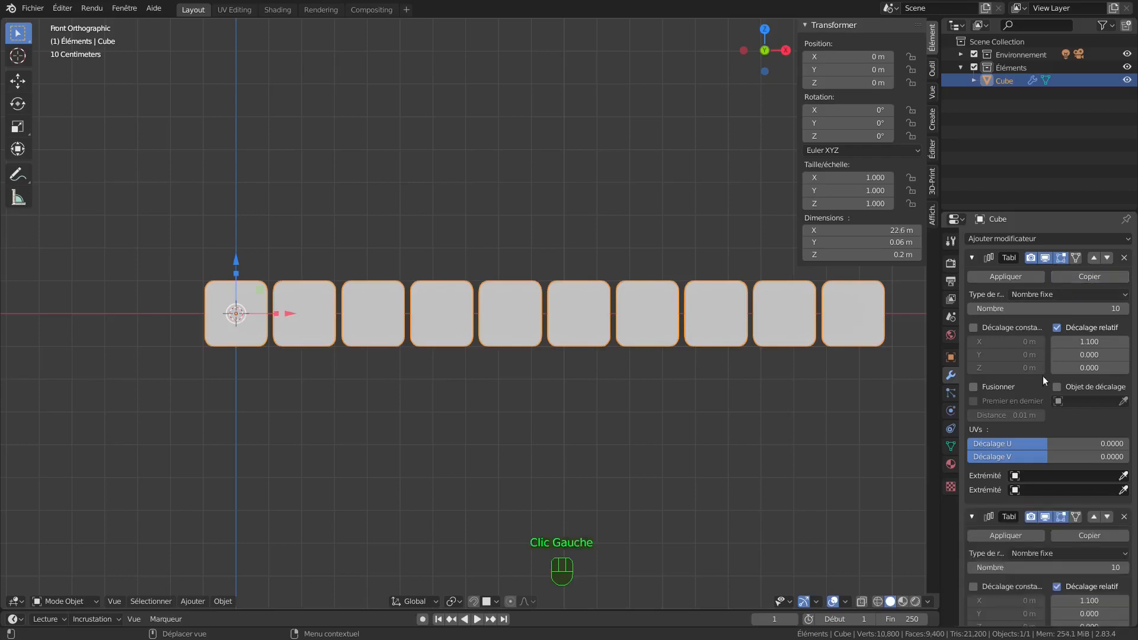
scroll(1044, 375, "down", 10)
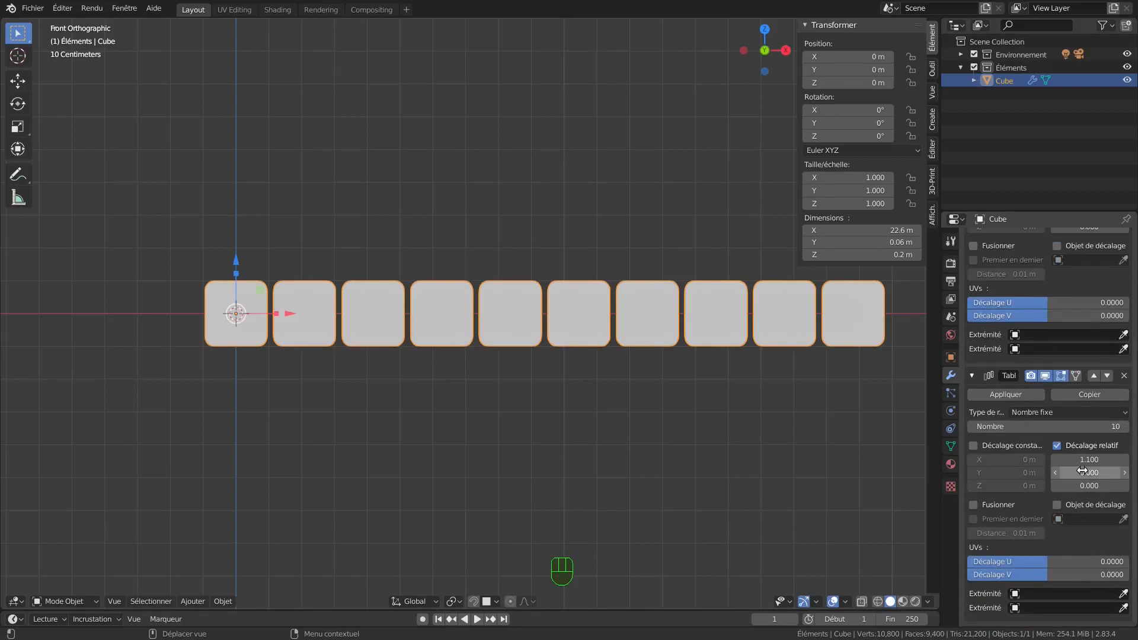
key("BackSpace")
left_click(1082, 486)
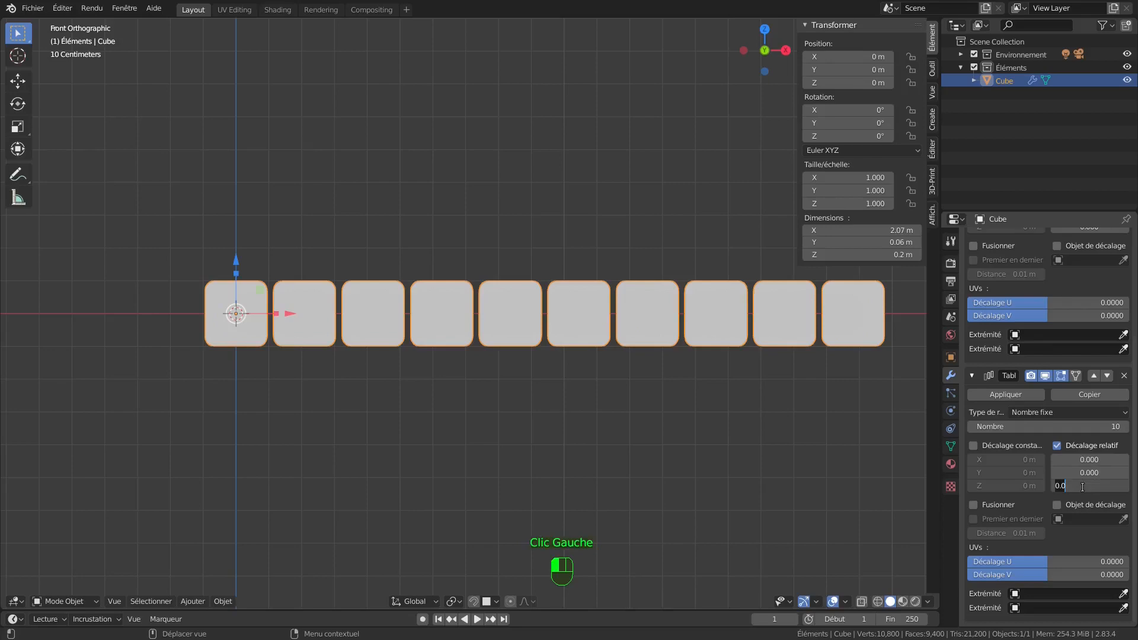
type("1.1")
key("Return")
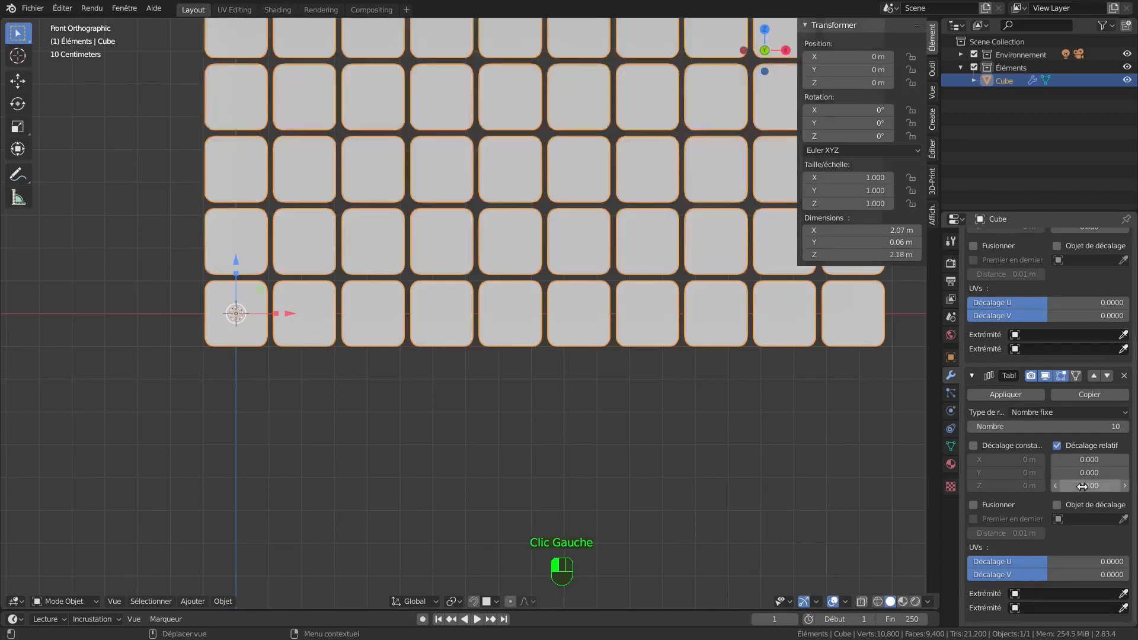
scroll(798, 443, "down", 5)
middle_click_drag(809, 447, 612, 453, "shift")
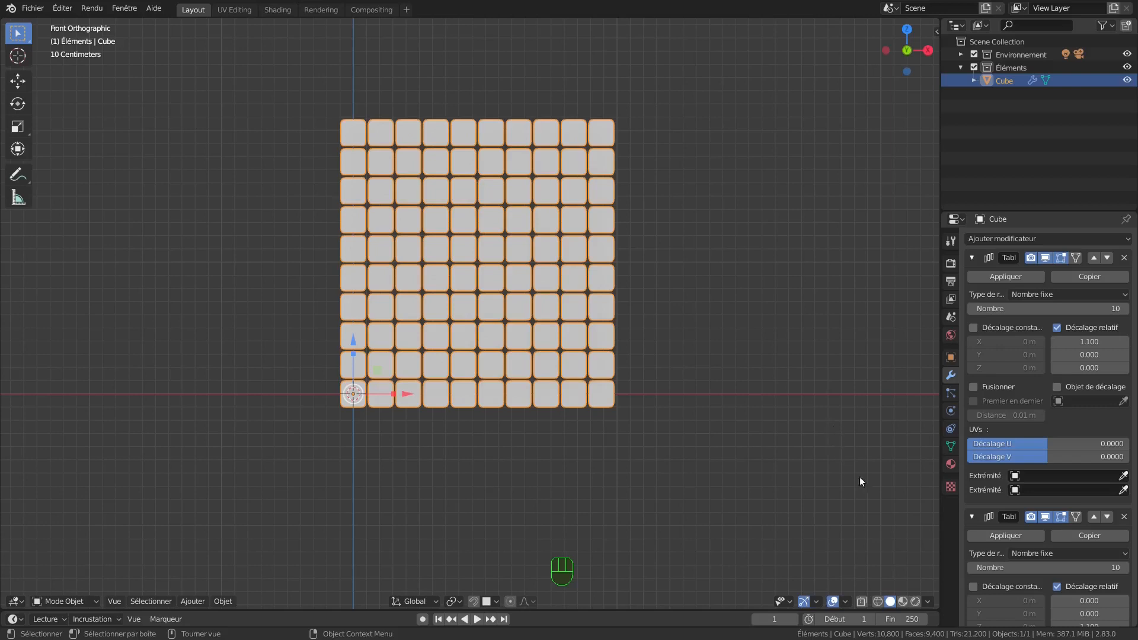
- Create a new material for the block and assign an Image Texture to its base color
left_click(951, 466)
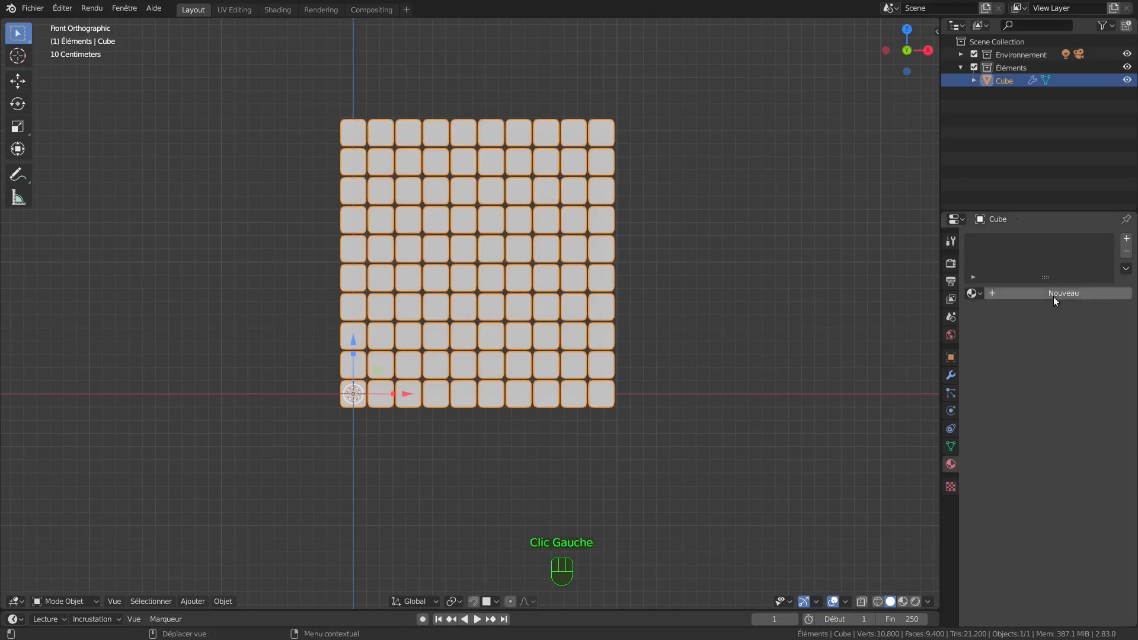
left_click(1054, 294)
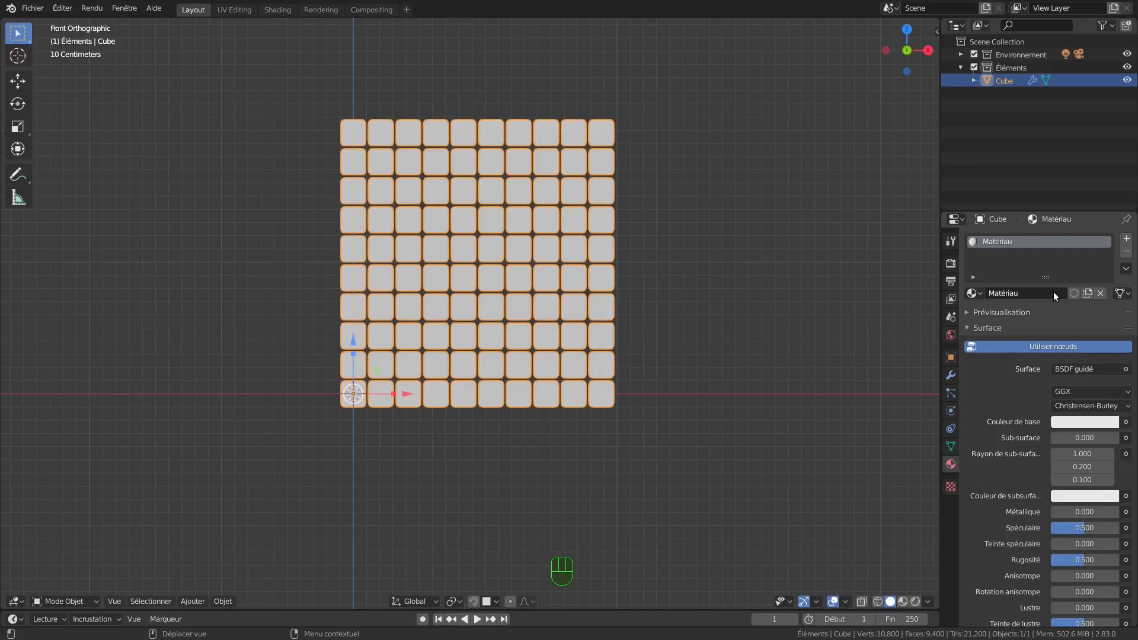
left_click(1126, 422)
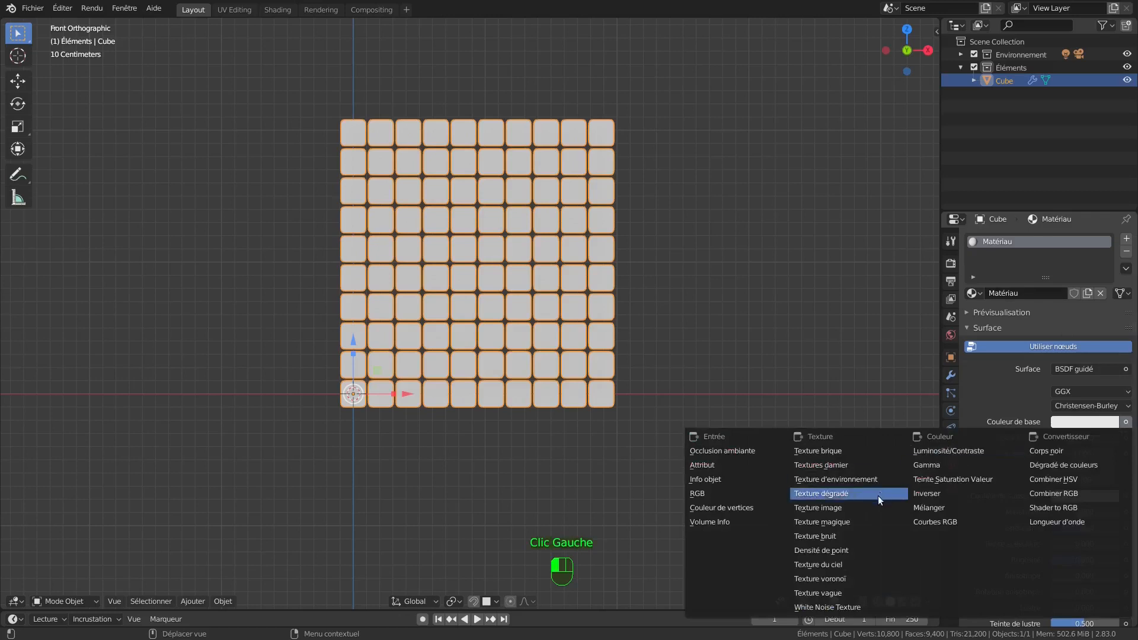
left_click(866, 509)
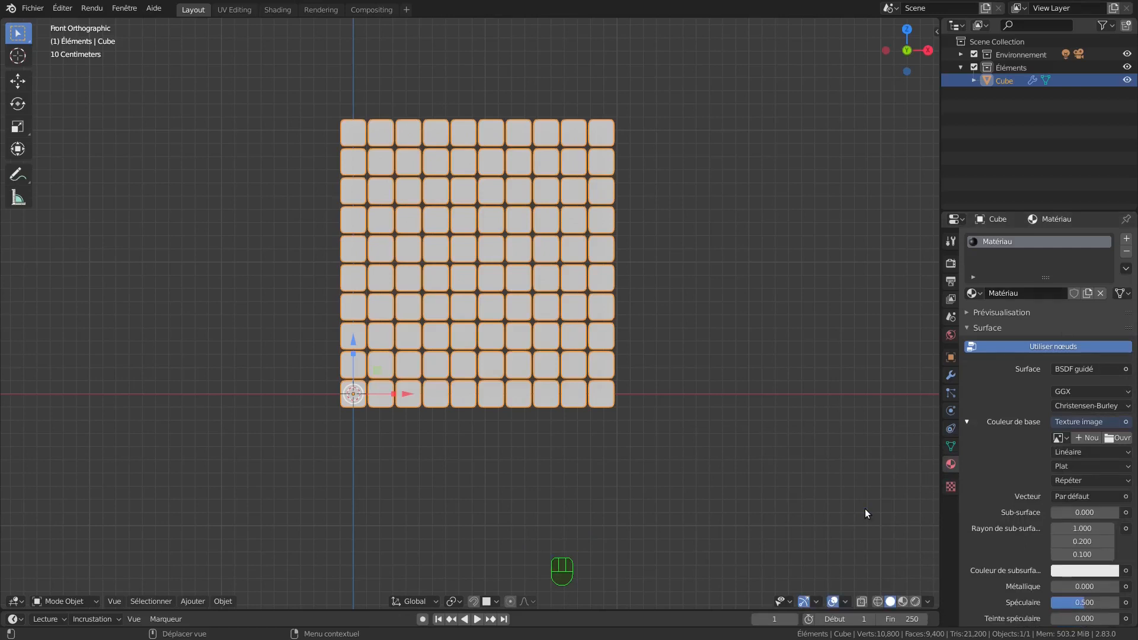
- Load lettrages-2-F.png as the base color image and display the blocks in Material Preview shading
left_click(1125, 438)
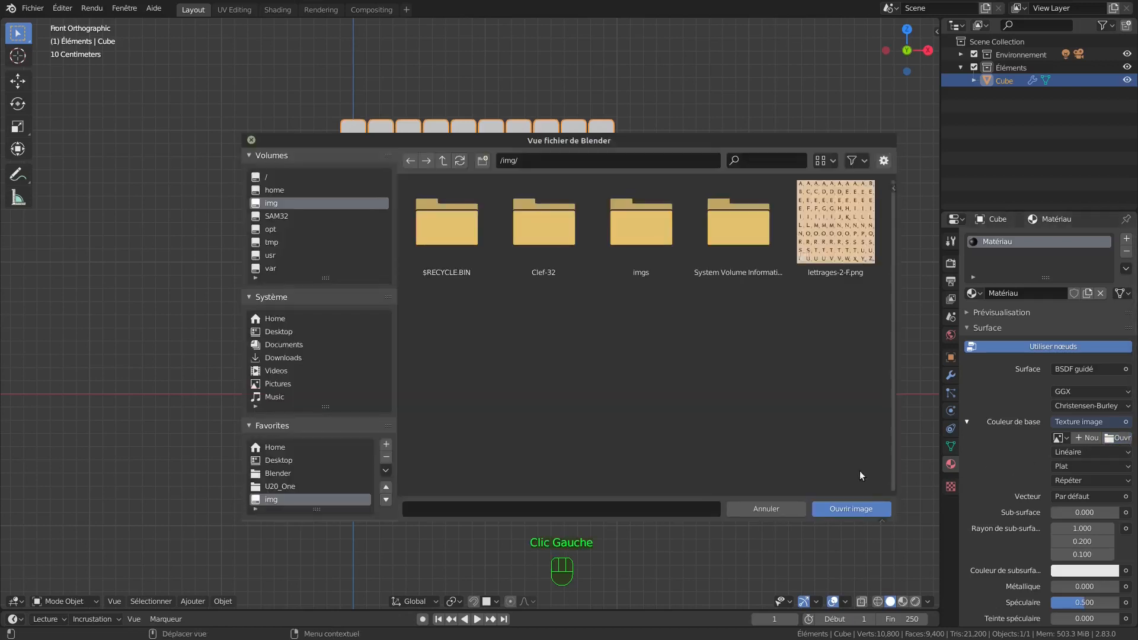
left_click(835, 249)
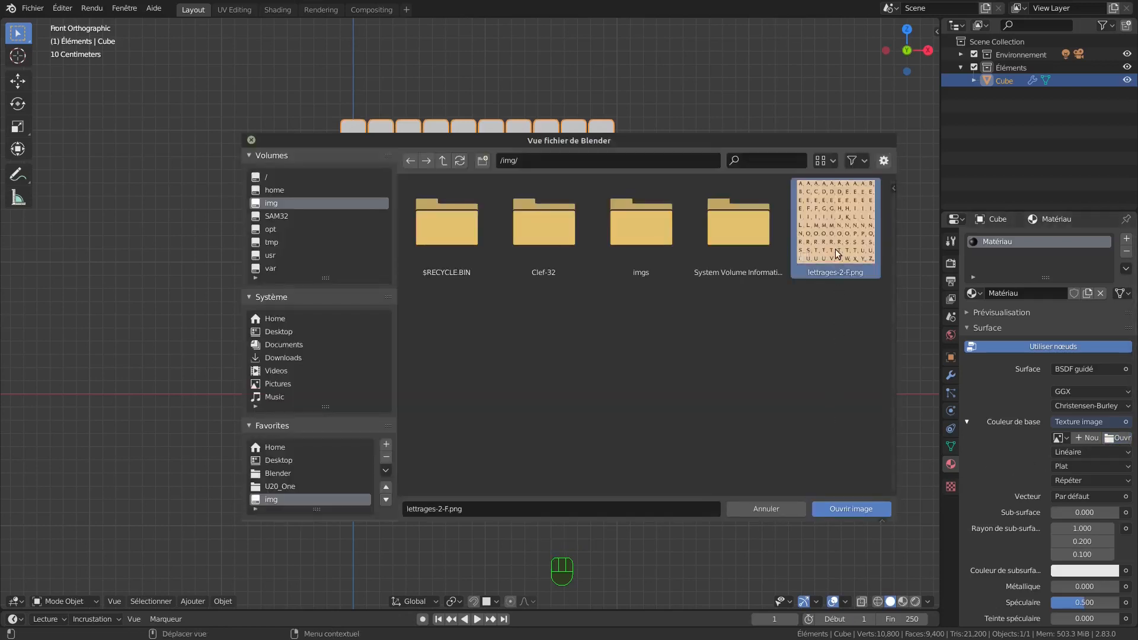
left_click(847, 510)
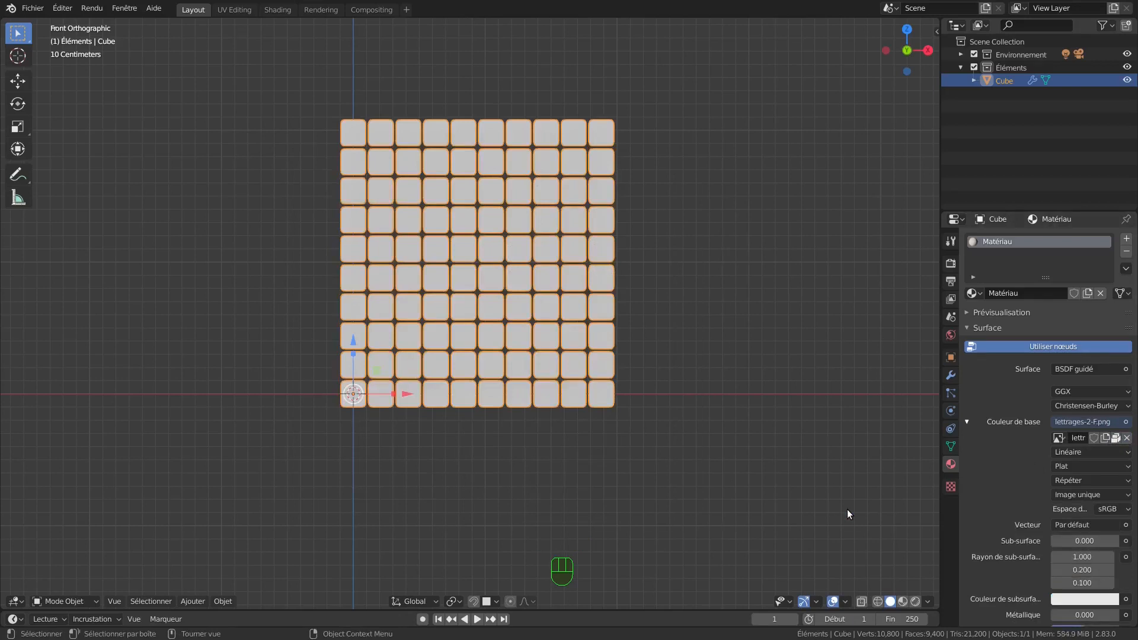
left_click(903, 601)
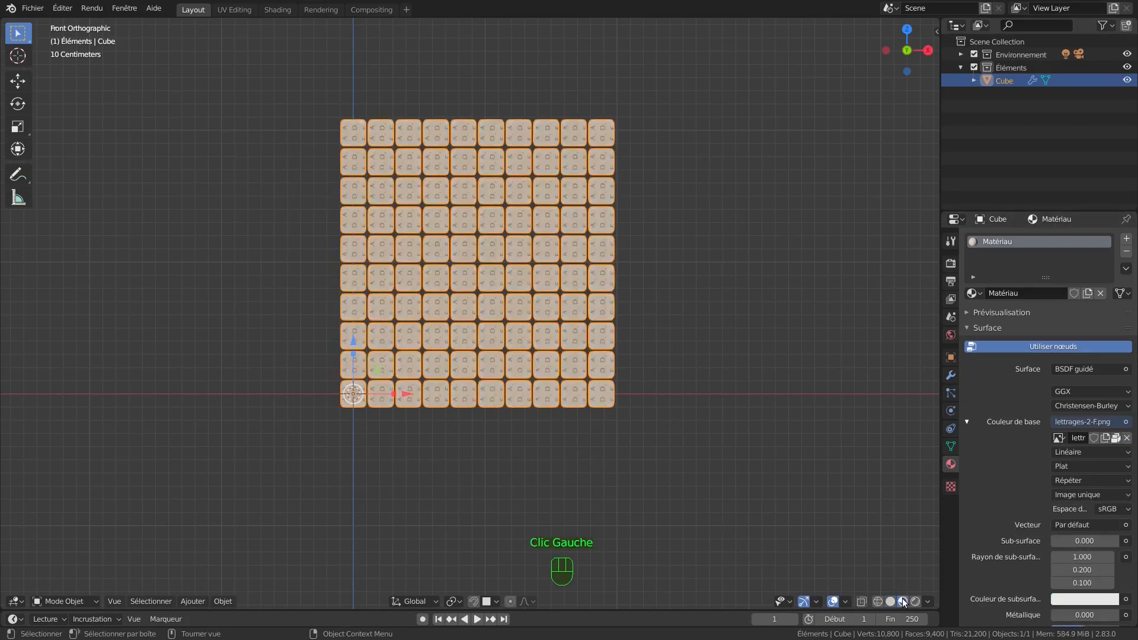
scroll(369, 409, "up", 5)
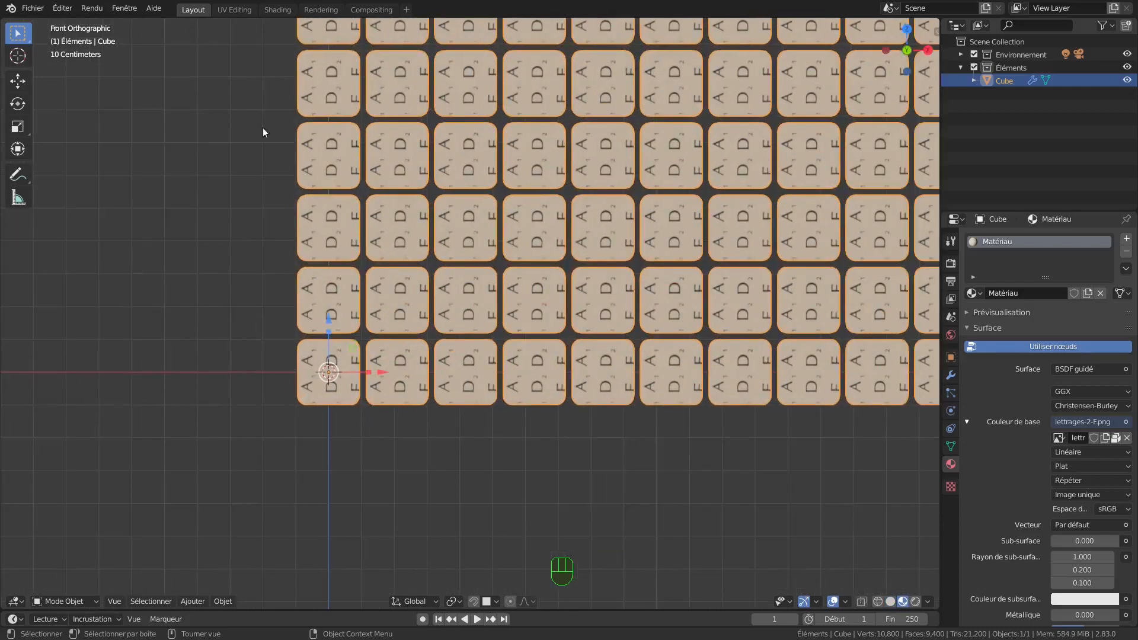
- Switch to the UV Editing workspace and select only the front face of the original block in face mode
left_click(235, 9)
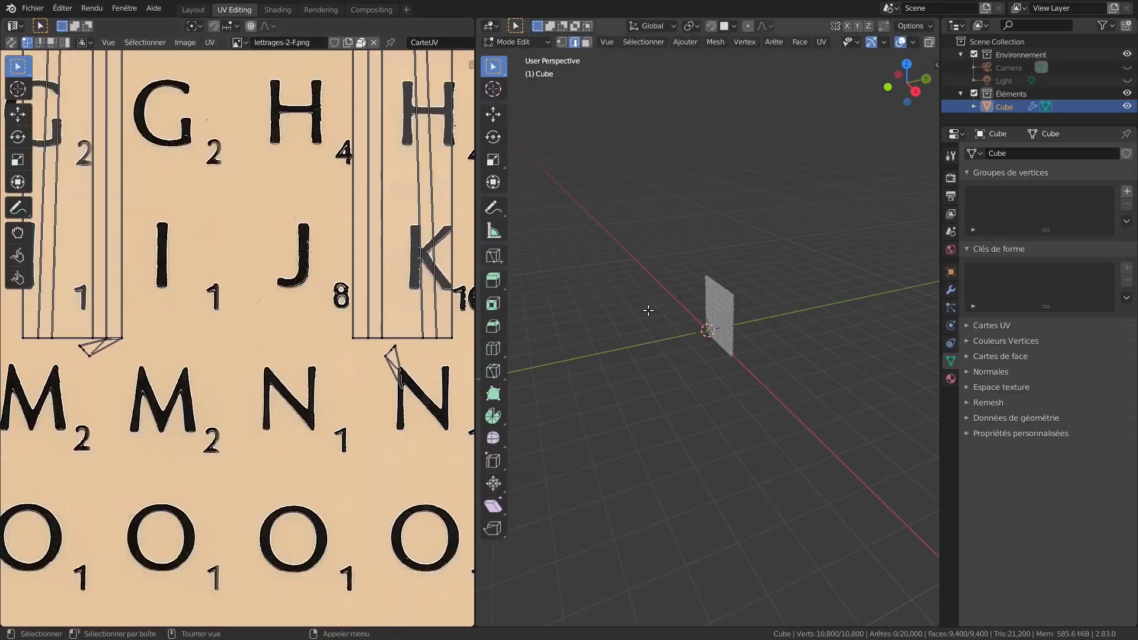
scroll(408, 379, "down", 6)
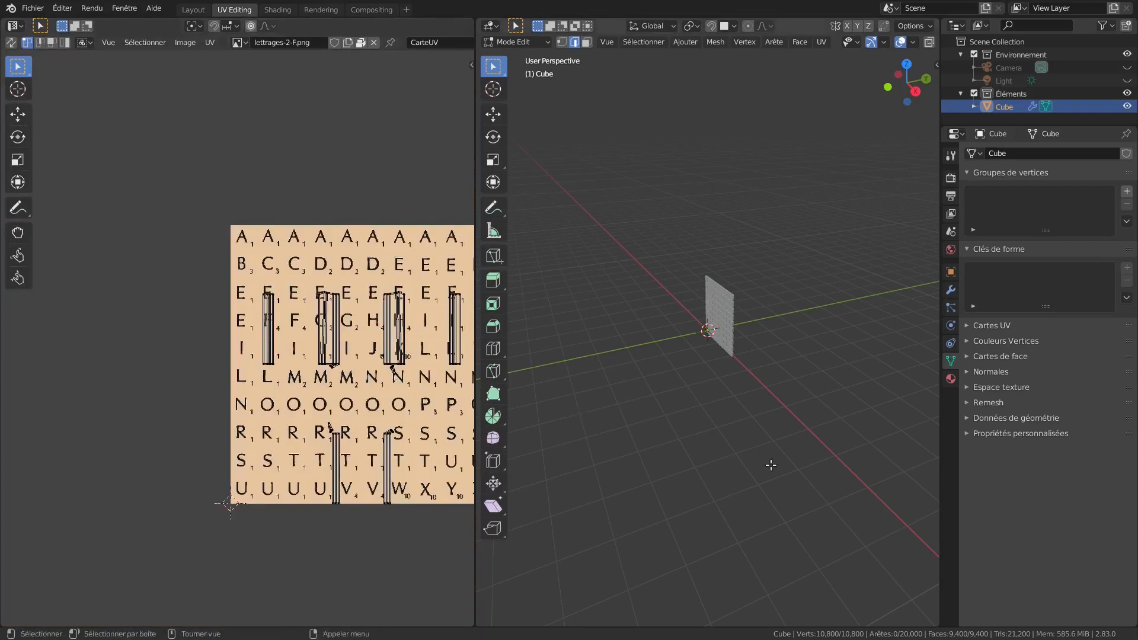
key("super+F1")
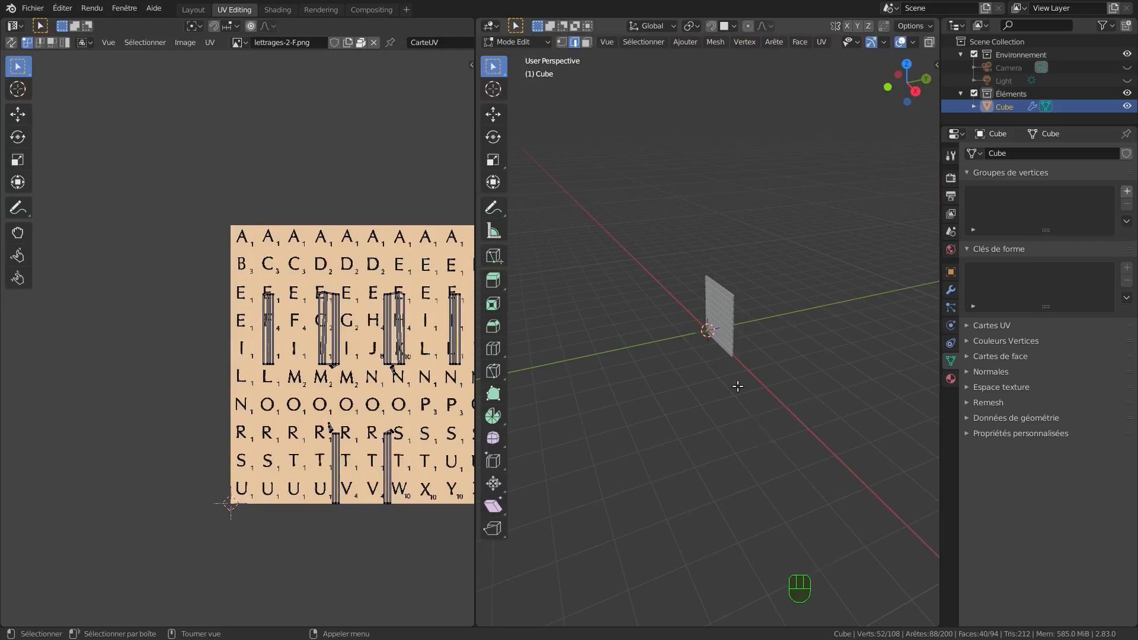
key("KP_1")
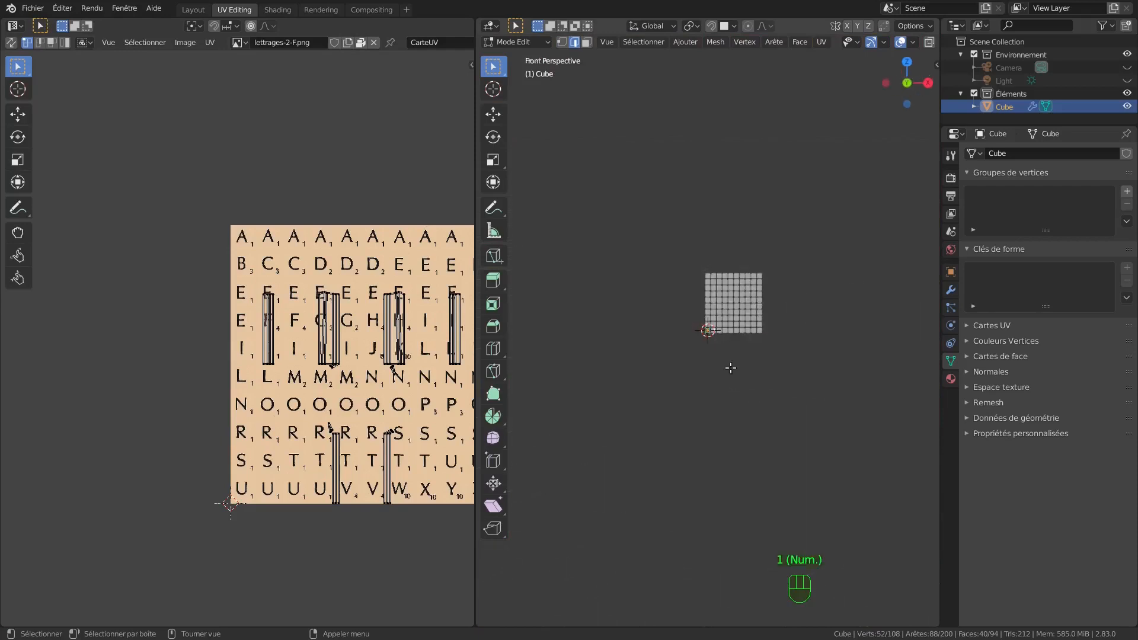
scroll(723, 326, "up", 7)
key("3")
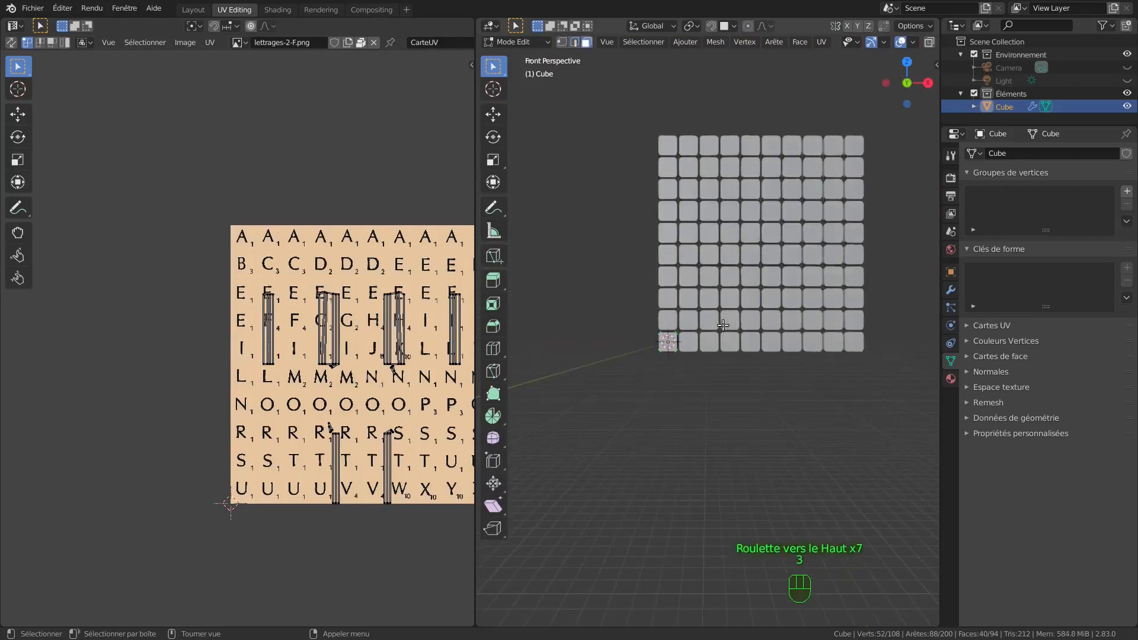
scroll(724, 325, "up", 3)
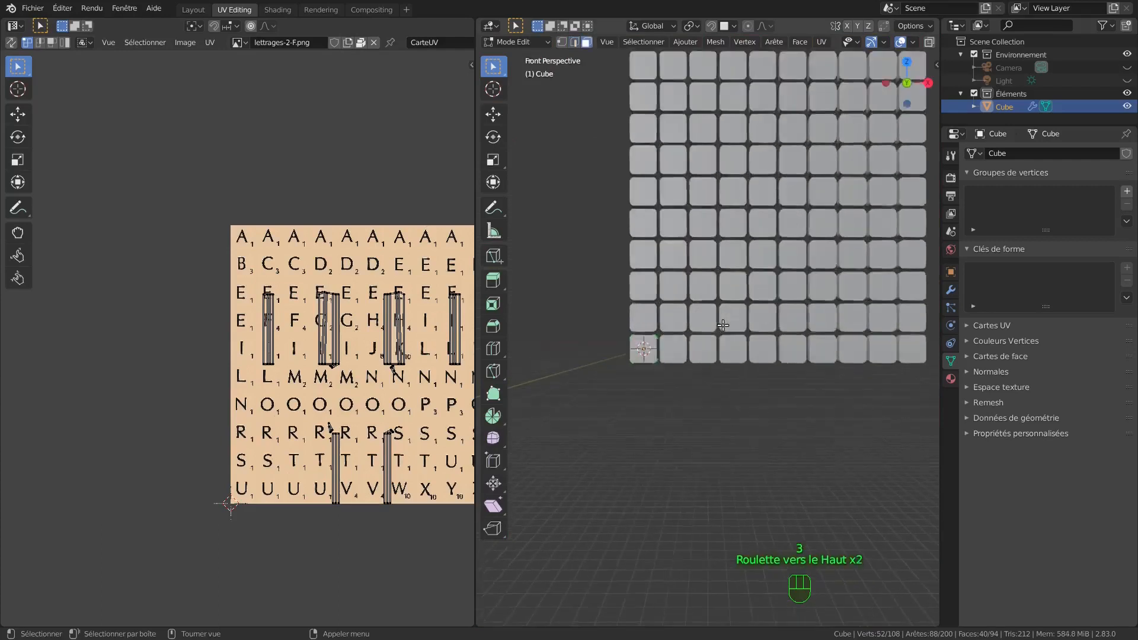
left_click(637, 362)
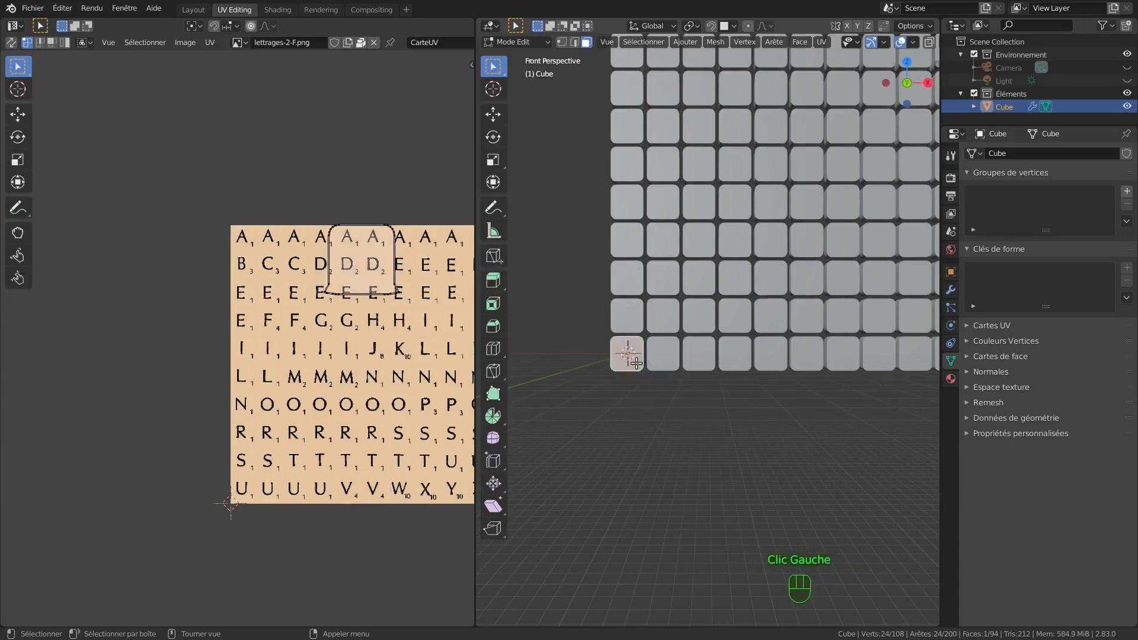
middle_click_drag(357, 279, 273, 262, "shift")
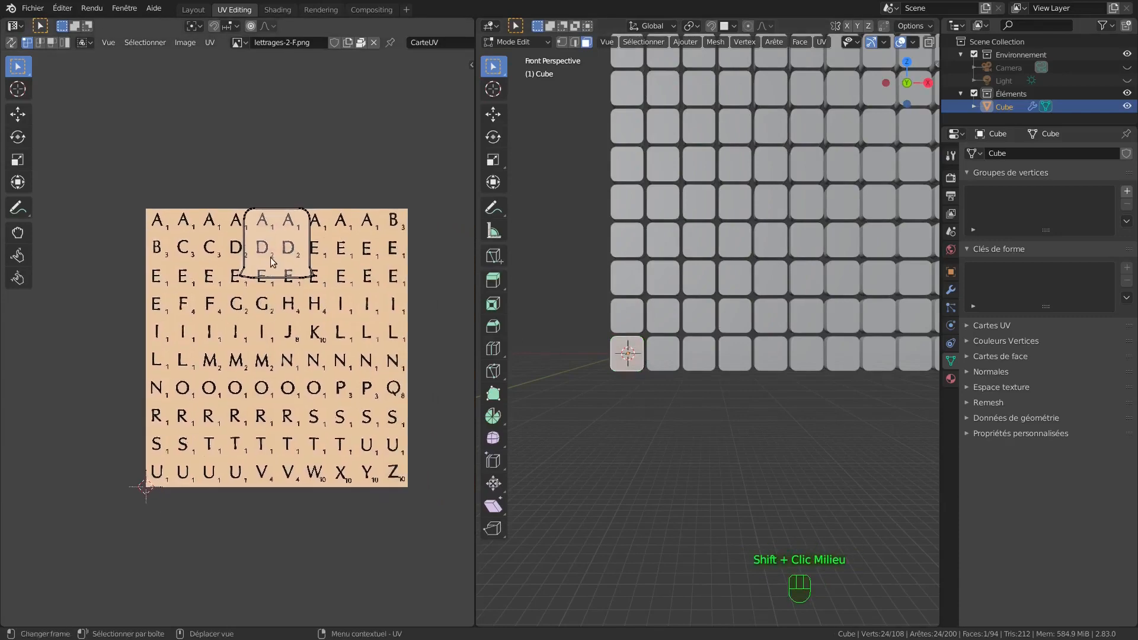
- Unwrap the front face of the original block onto the letter sheet
scroll(273, 262, "up", 2)
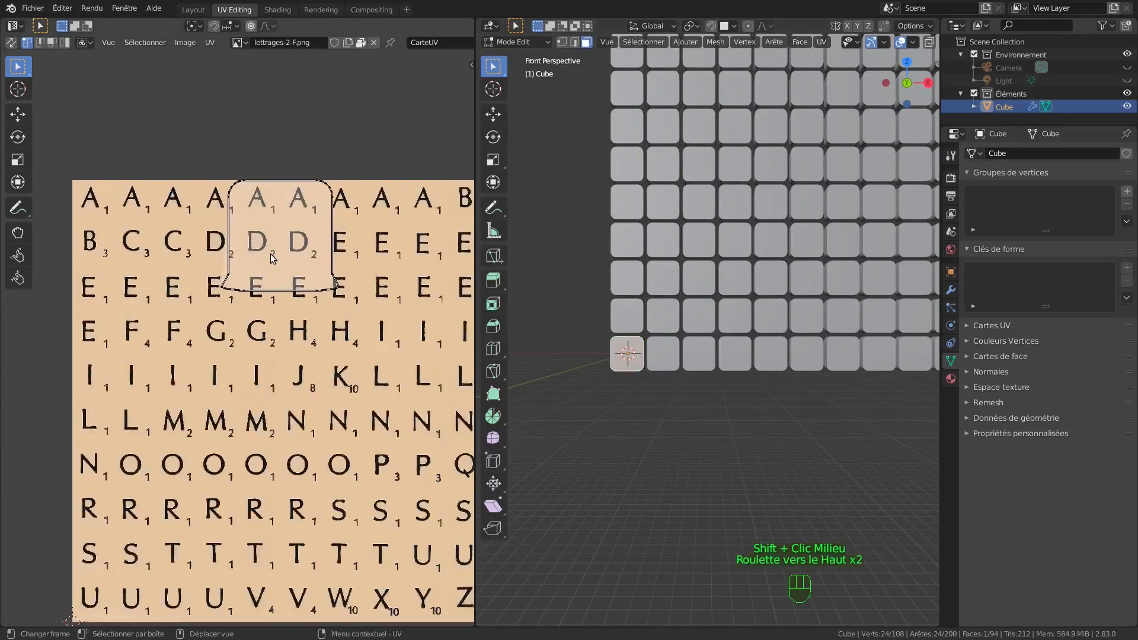
left_click(615, 360)
left_click(822, 41)
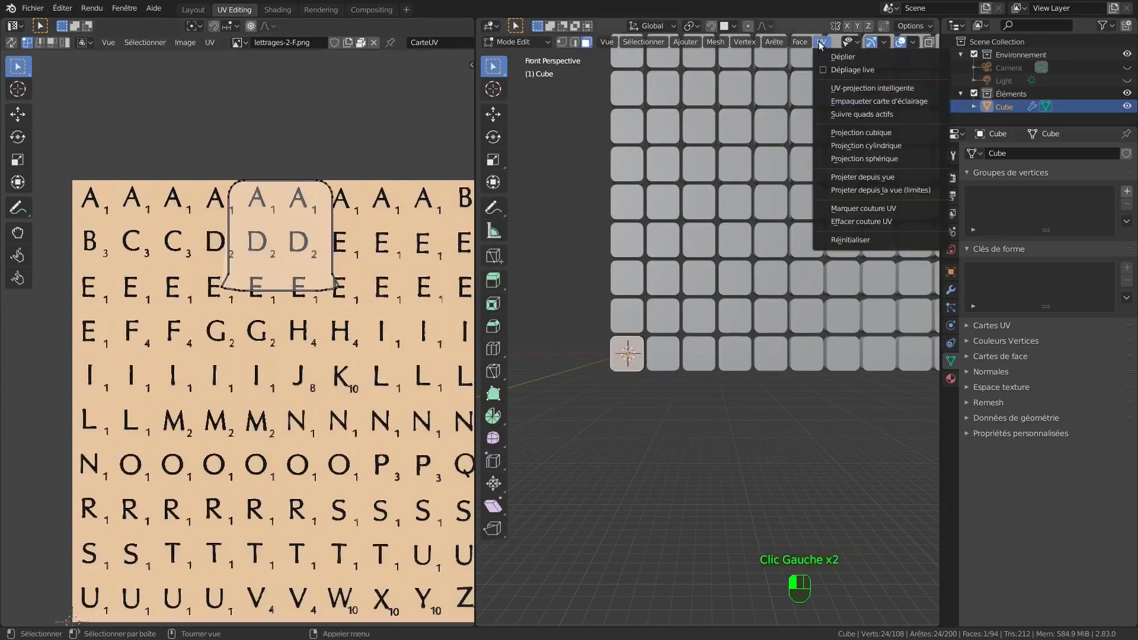
left_click(840, 58)
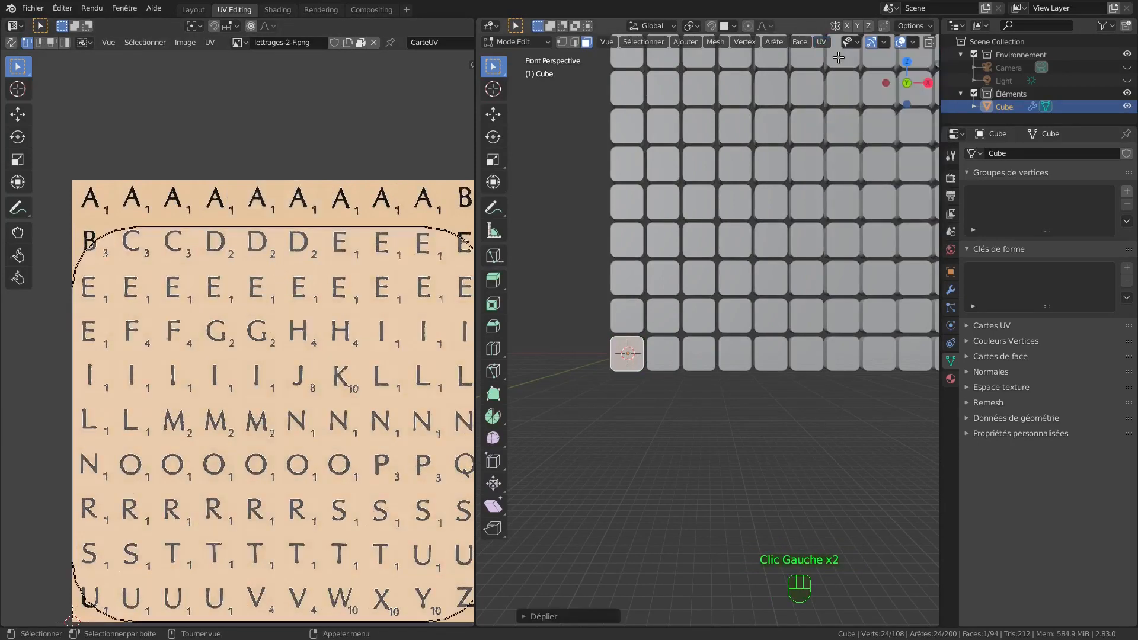
- Scale the front face's whole UV island by 0.1 and place it over the lower-left U of the letter sheet
scroll(369, 256, "down", 2)
middle_click(364, 299, "shift")
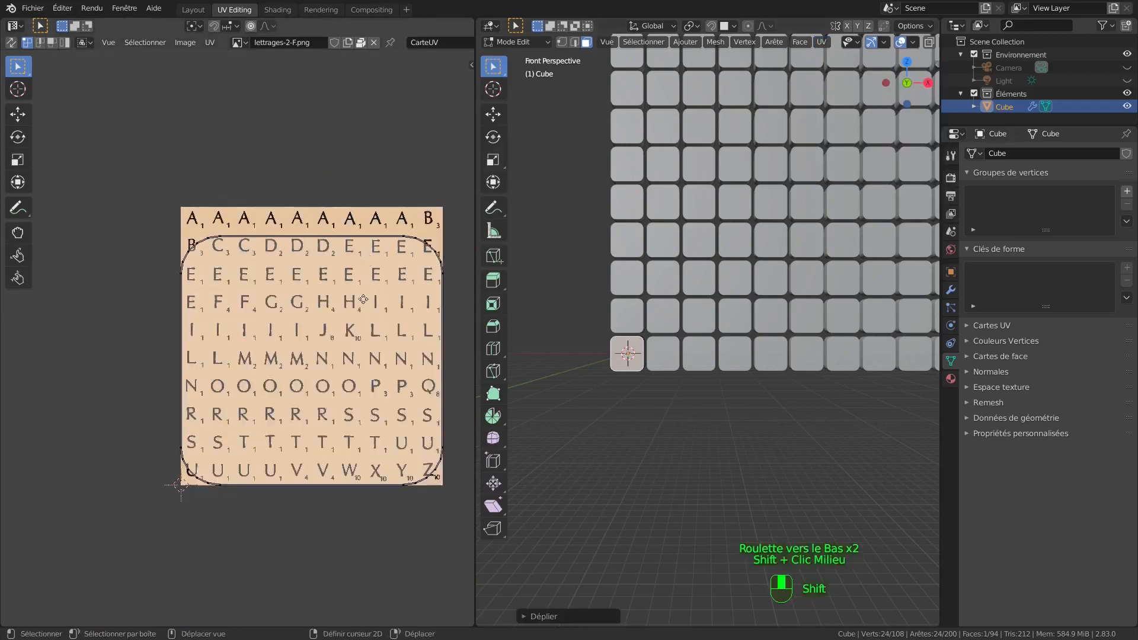
middle_click_drag(363, 300, 343, 277, "shift")
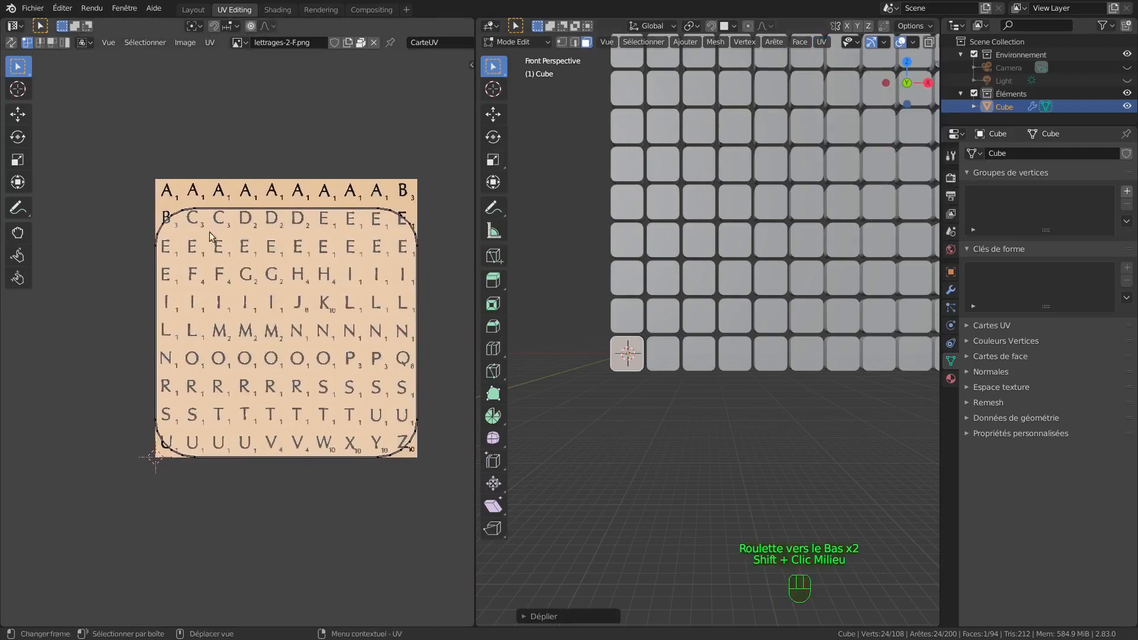
left_click_drag(109, 174, 435, 497)
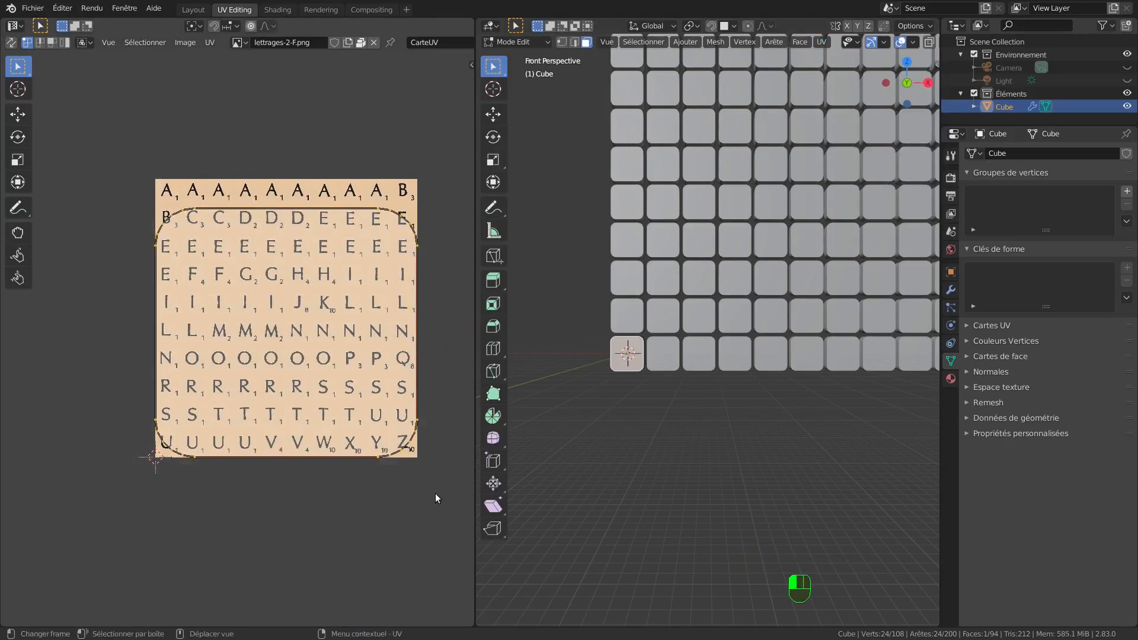
type("s")
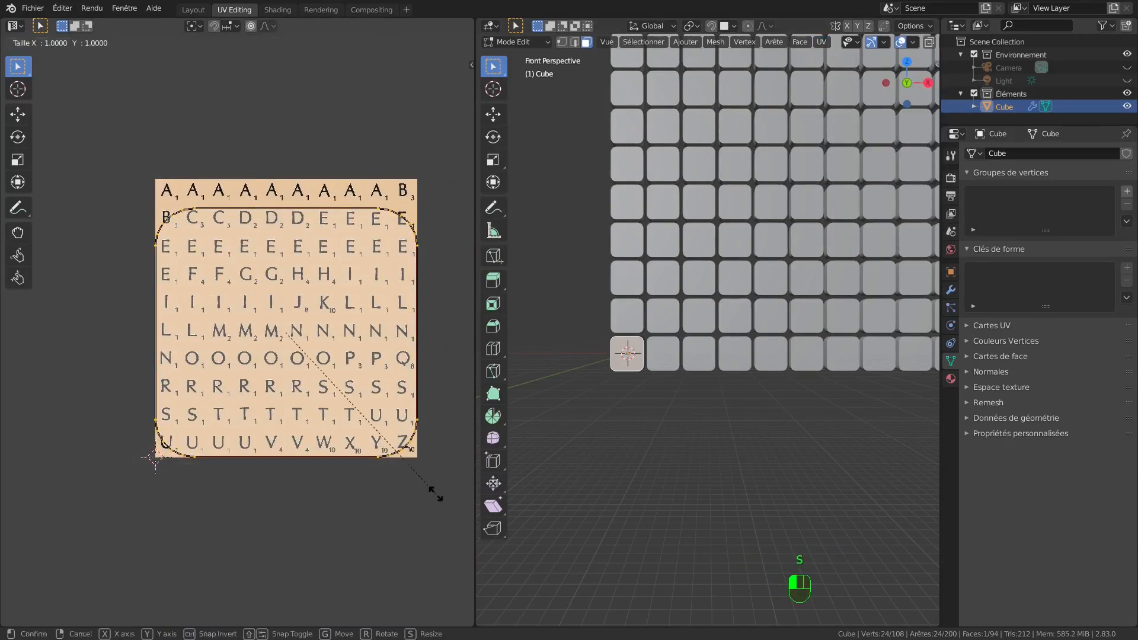
type("0.1")
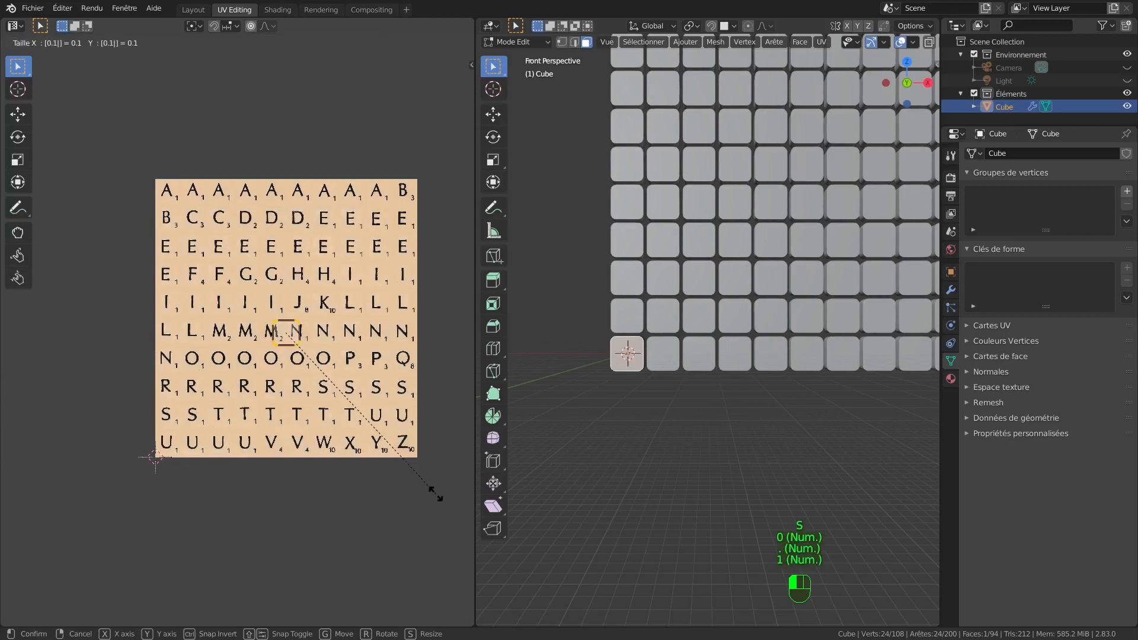
key("KP_Enter")
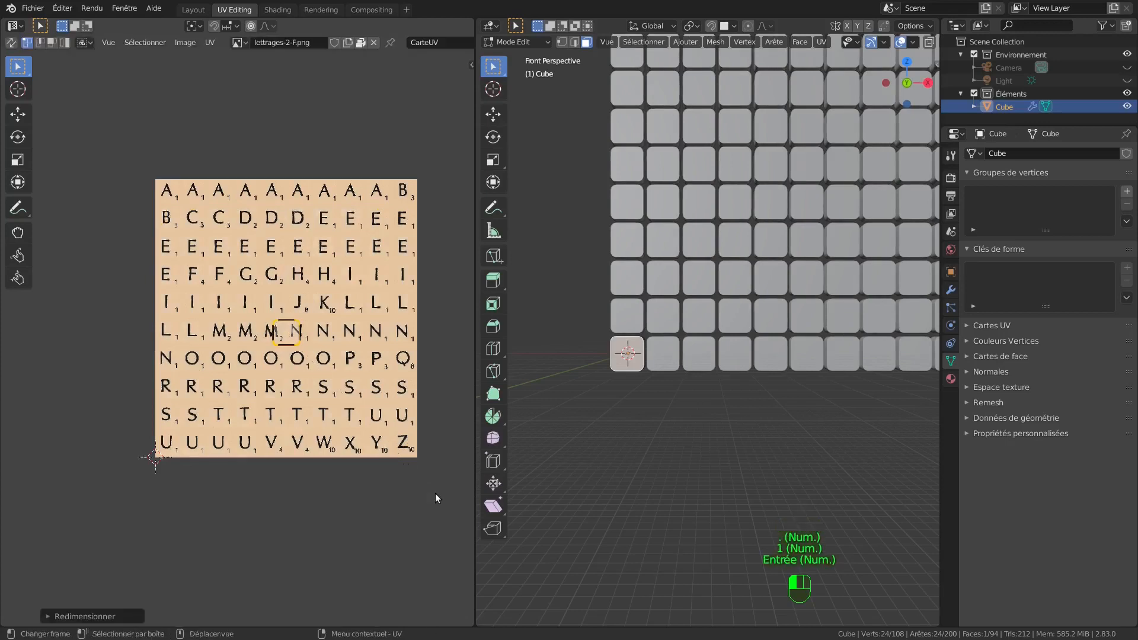
key("g")
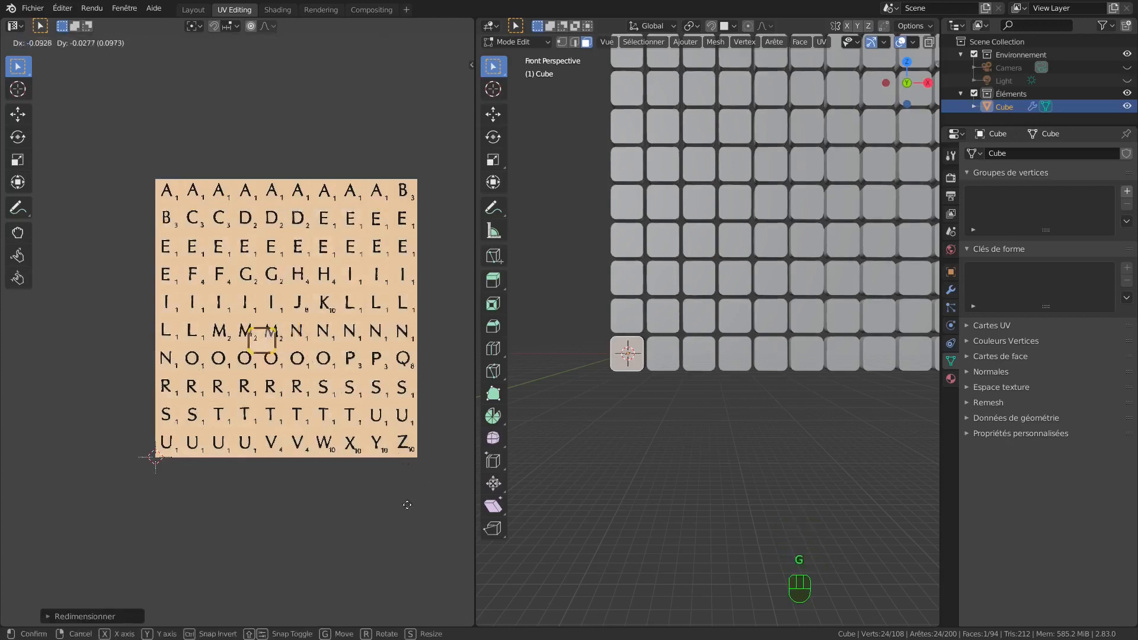
left_click(319, 605)
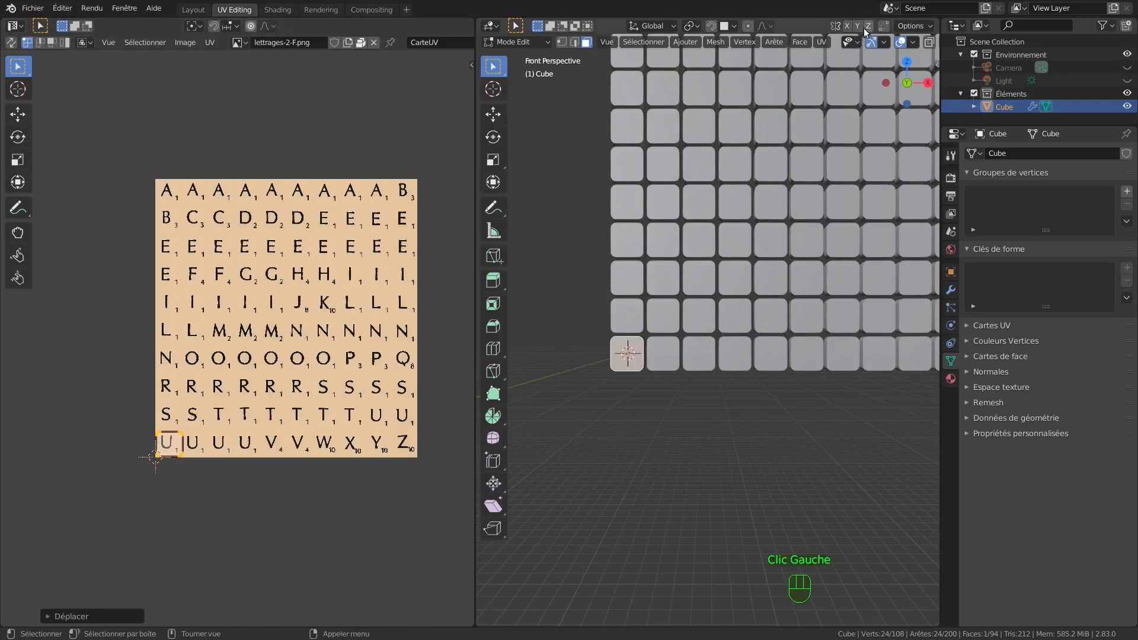
- Display the blocks in Material Preview shading and rotate the front face's UV island by 90° so the letter stands upright
scroll(864, 48, "down", 5)
left_click(904, 42)
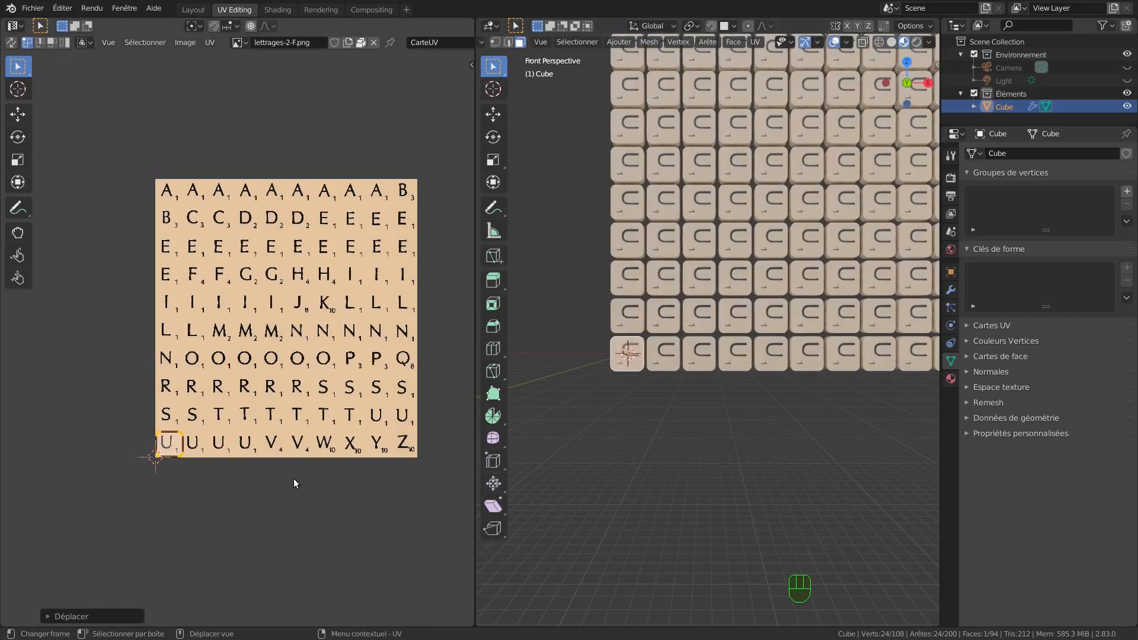
type("r90")
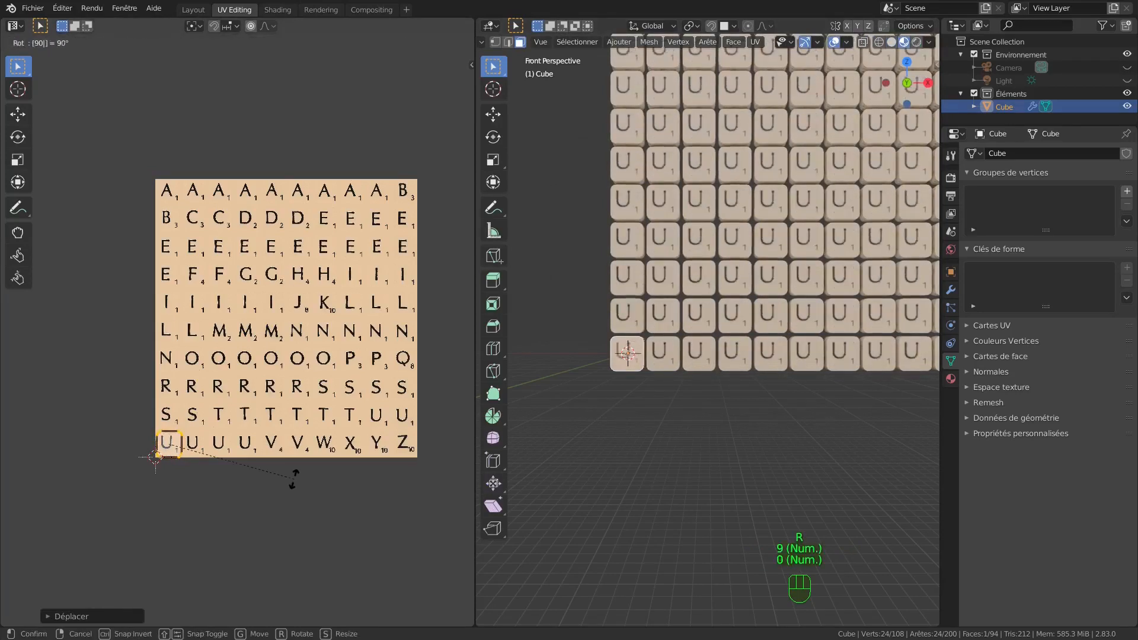
key("KP_Enter")
- Fine-tune the UV island's position along X and Y so that the U and its point value are framed on the tile
scroll(164, 458, "up", 5)
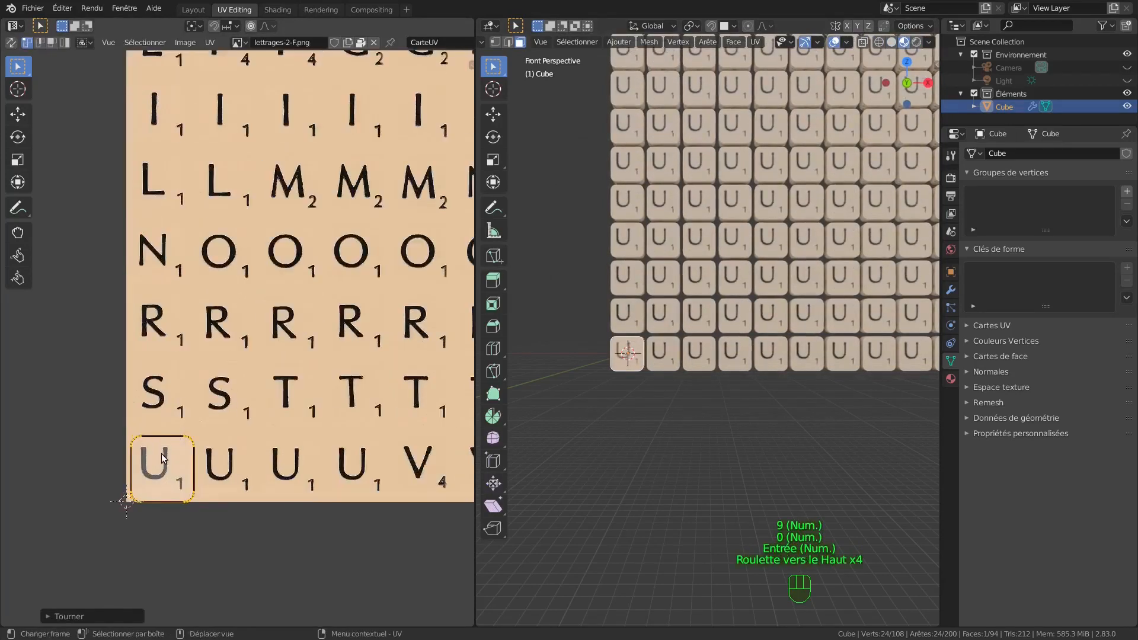
key("g")
key("x")
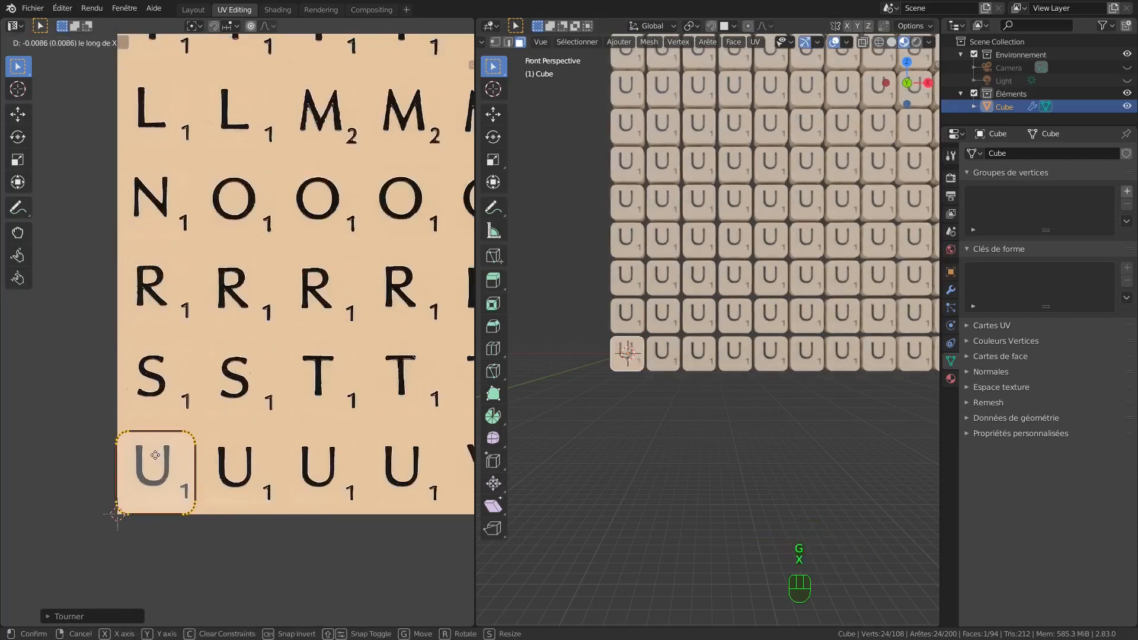
left_click(159, 458)
key("g")
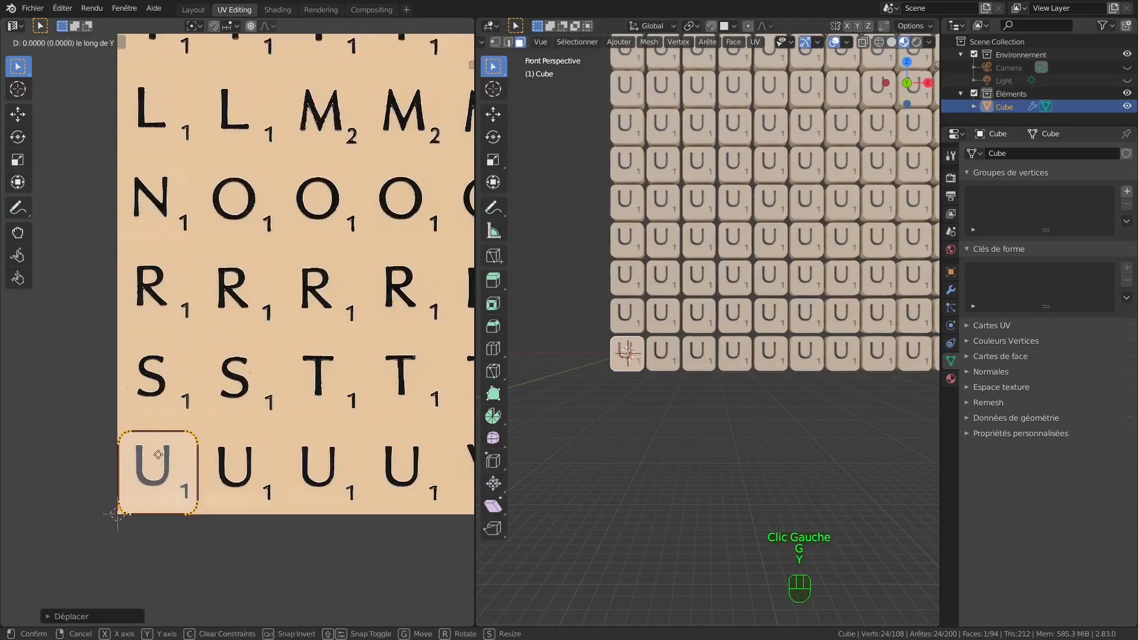
key("y")
left_click(157, 447)
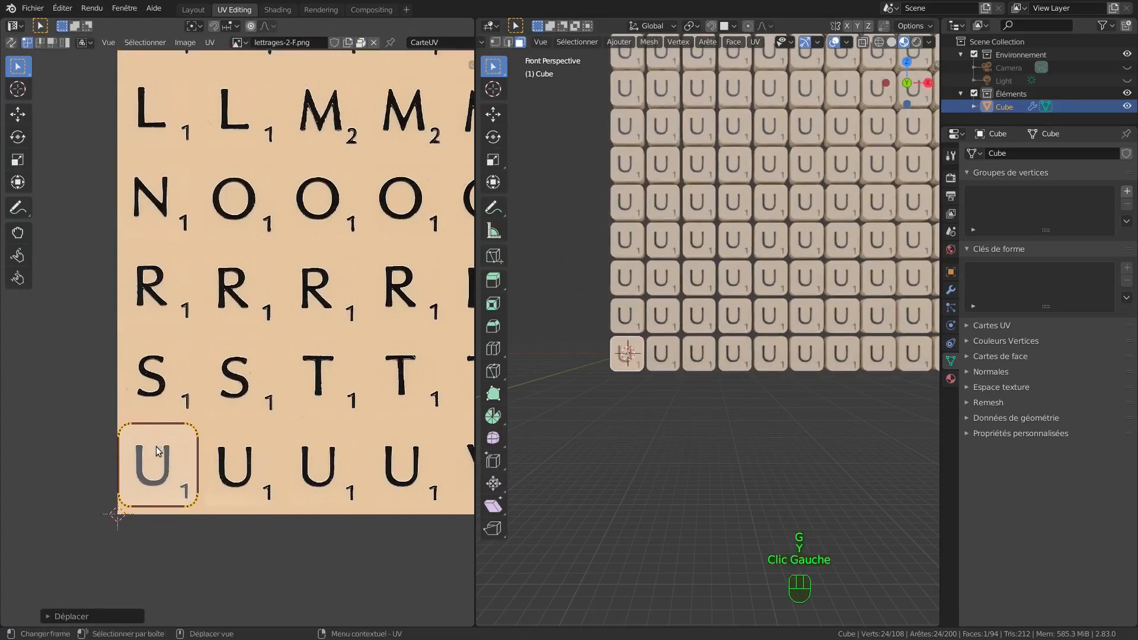
- Select all faces of the original block to show its complete UV layout over the letter sheet
middle_click_drag(588, 379, 861, 387)
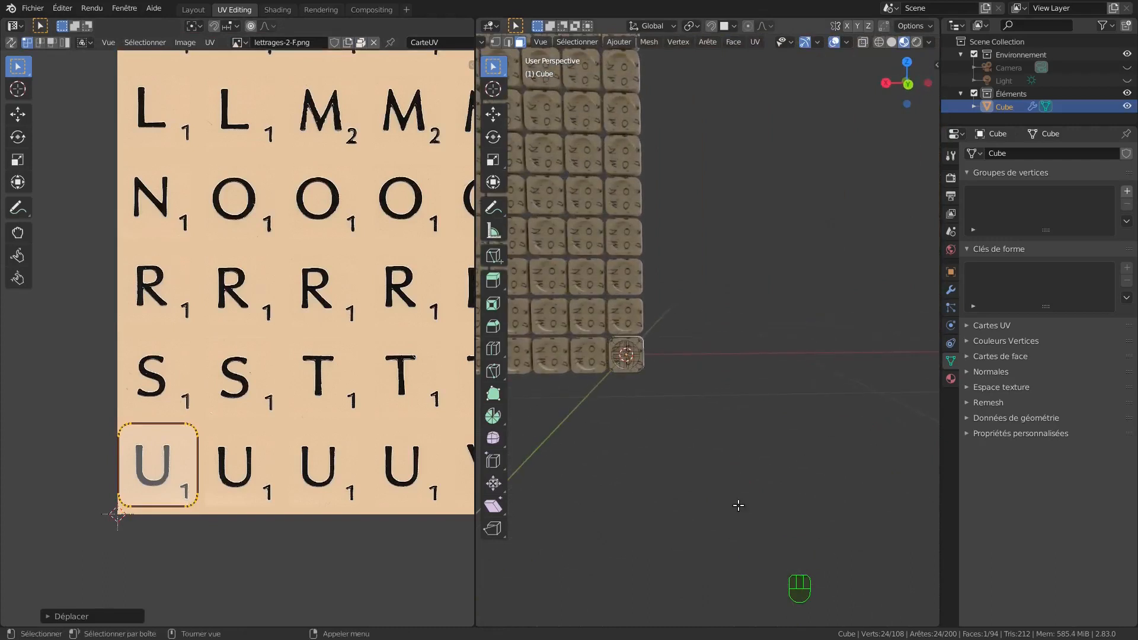
key("a")
key("a")
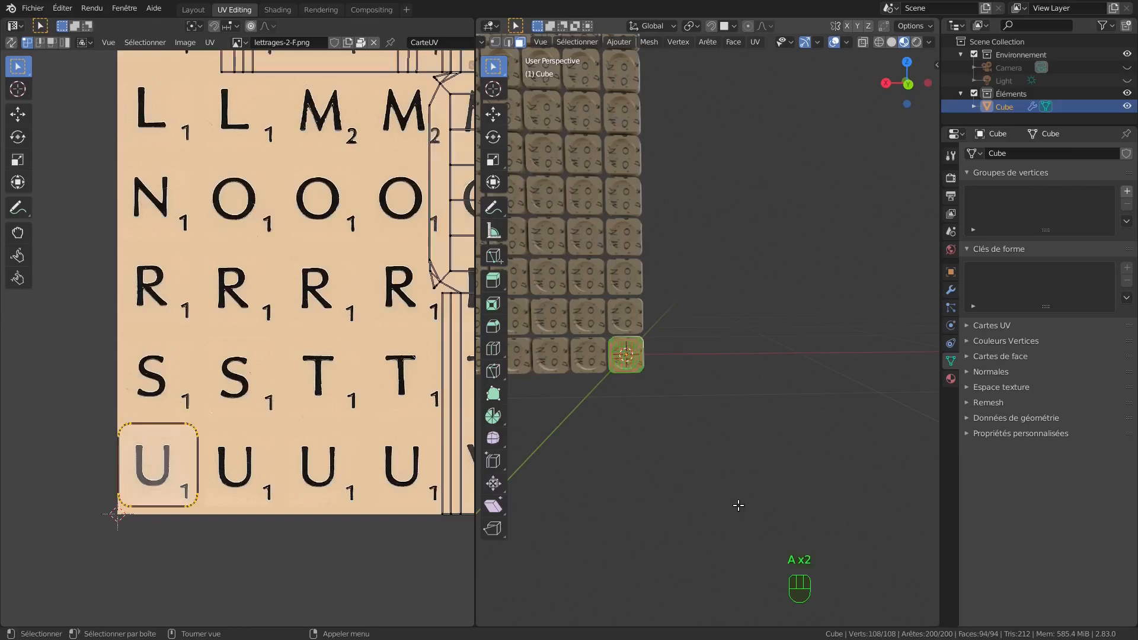
scroll(396, 380, "down", 6)
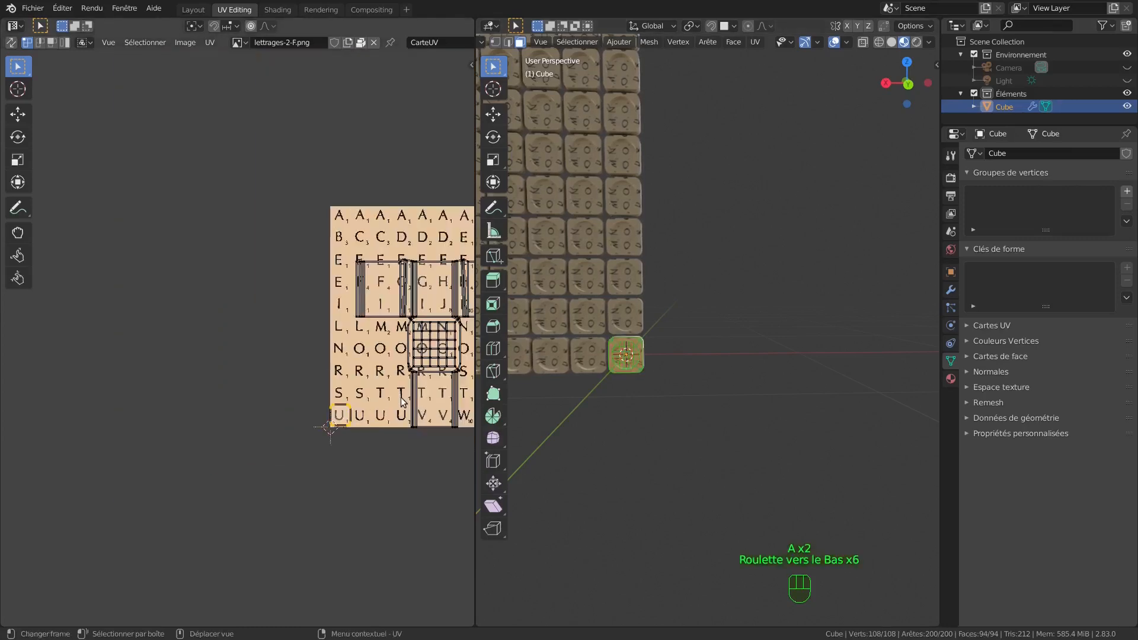
middle_click_drag(396, 379, 254, 363, "shift")
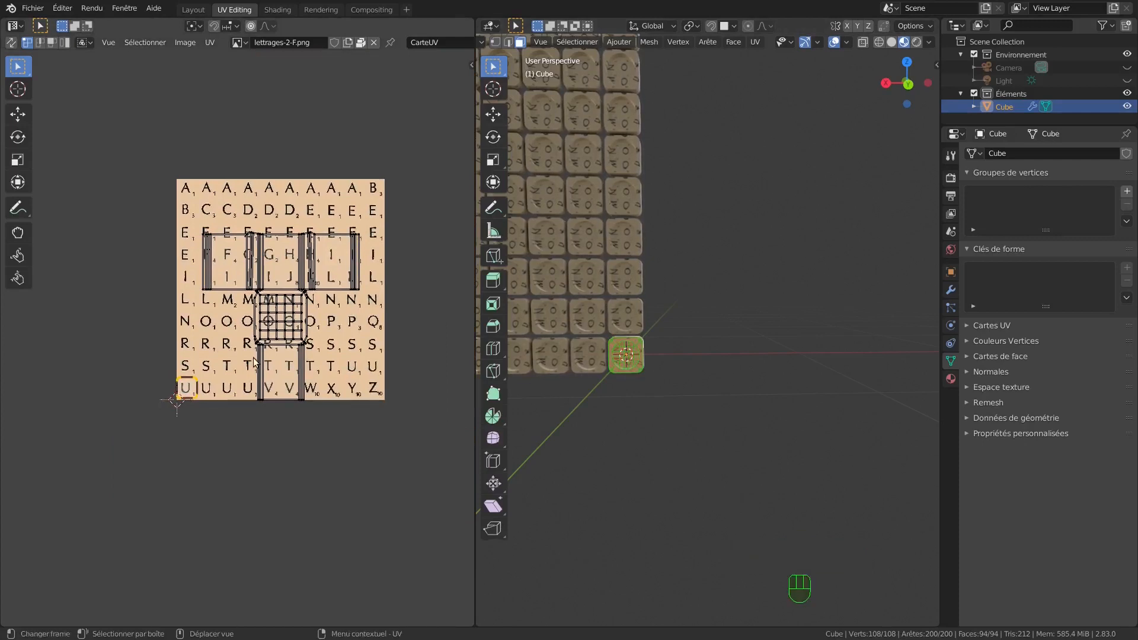
- Select the linked UV island of the back and side faces and scale it by 0.05 to fit an area without letters
left_click(248, 428)
key("l")
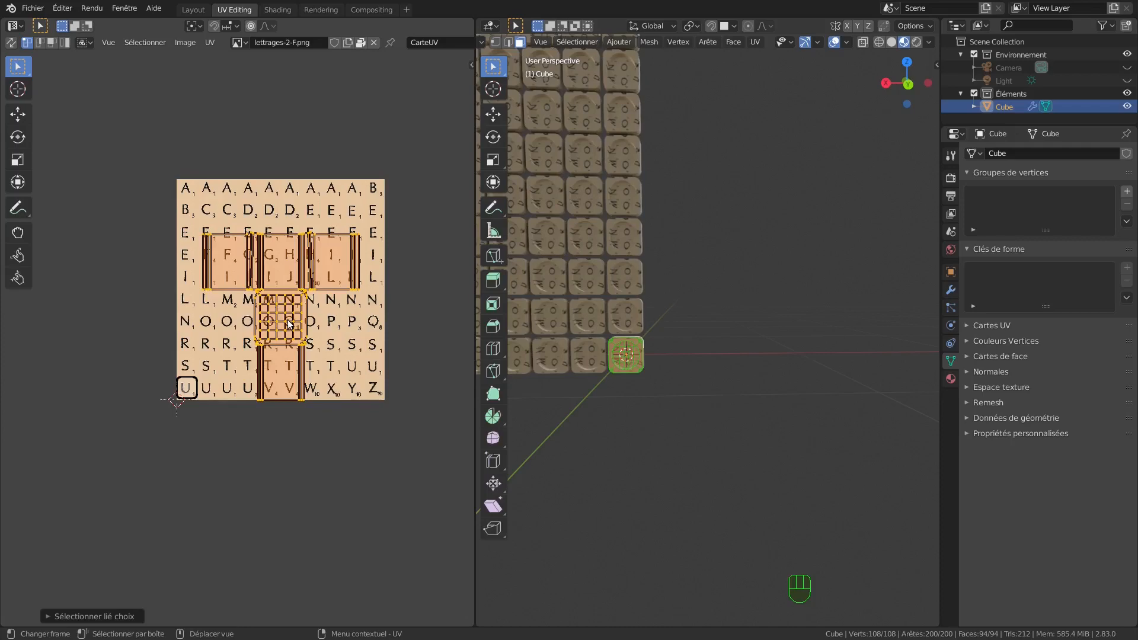
key("s")
key("KP_0")
key("KP_Decimal")
key("KP_0")
key("KP_5")
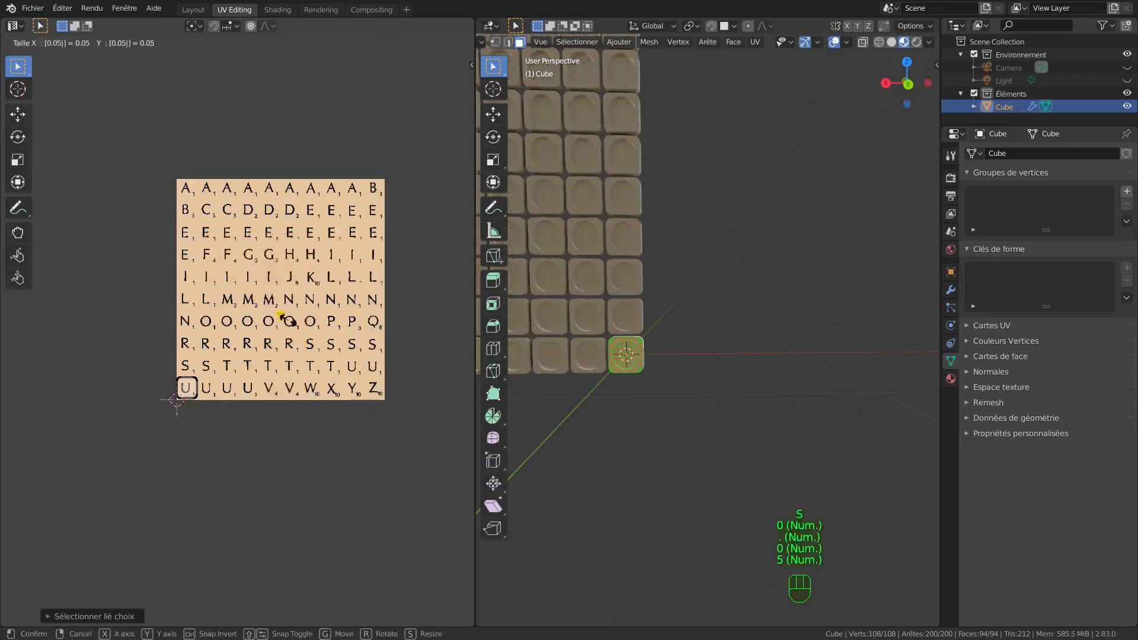
key("KP_Enter")
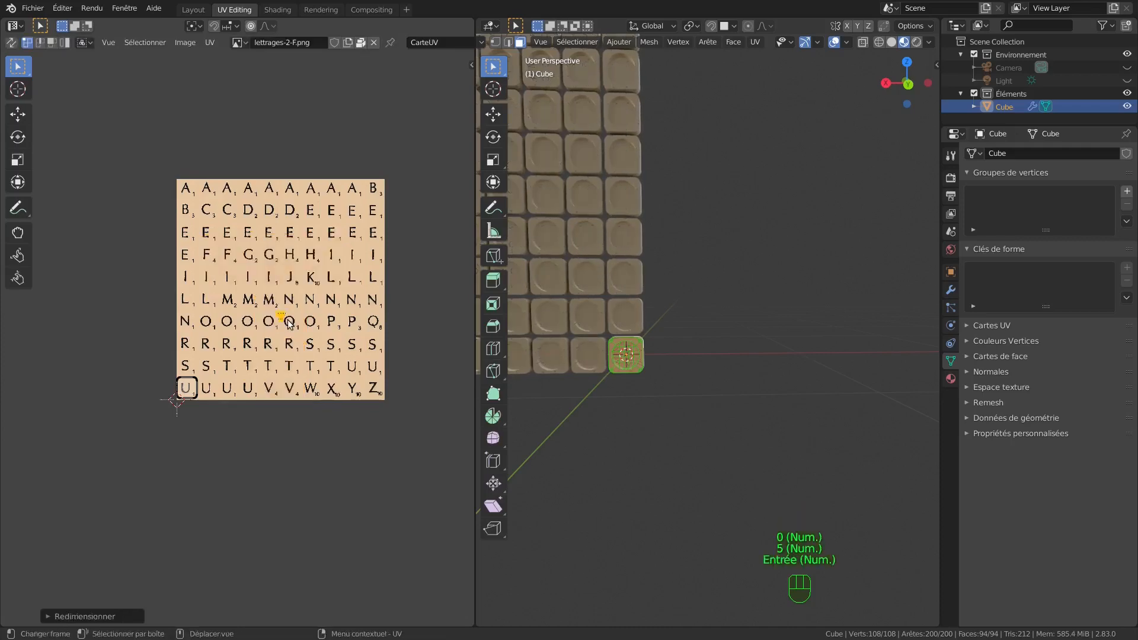
scroll(289, 320, "up", 4)
scroll(289, 322, "up", 3)
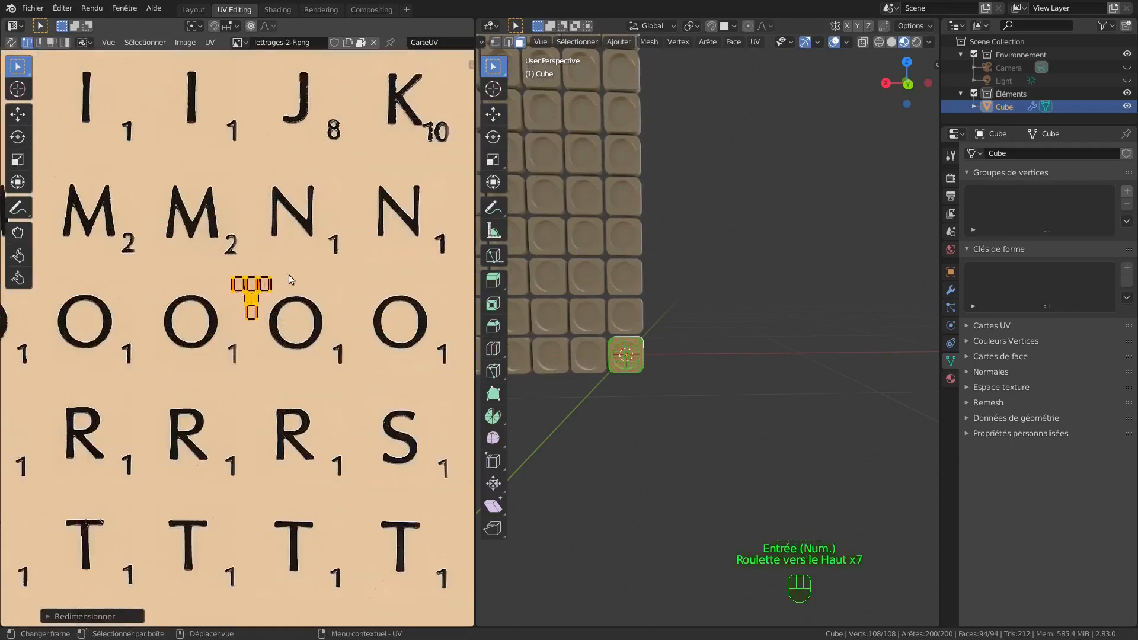
scroll(276, 249, "down", 6)
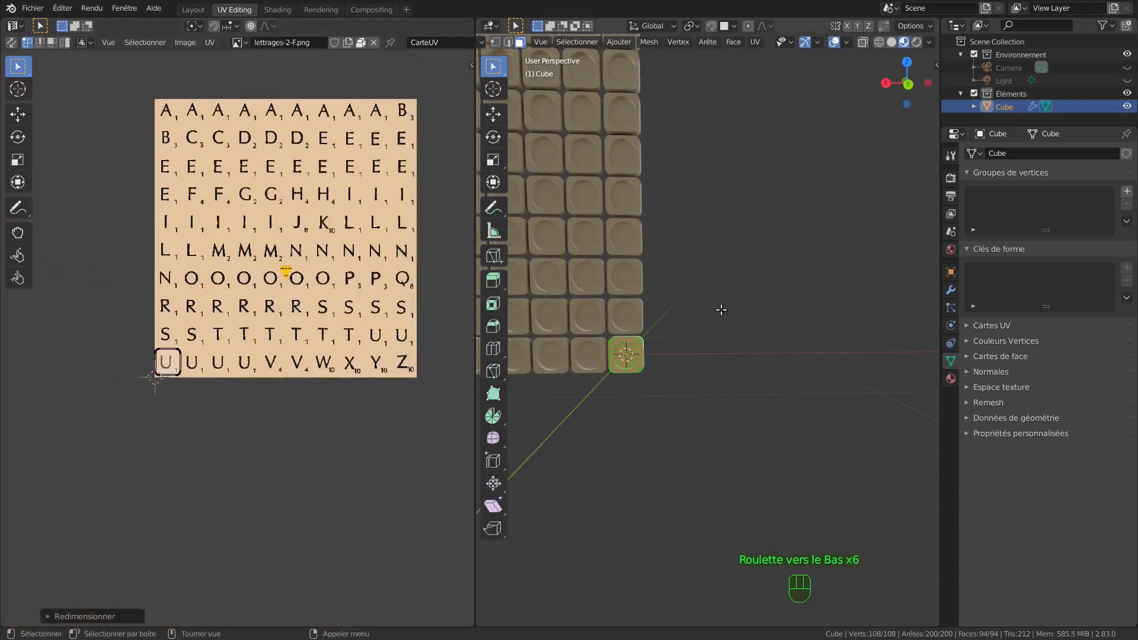
key("KP_1")
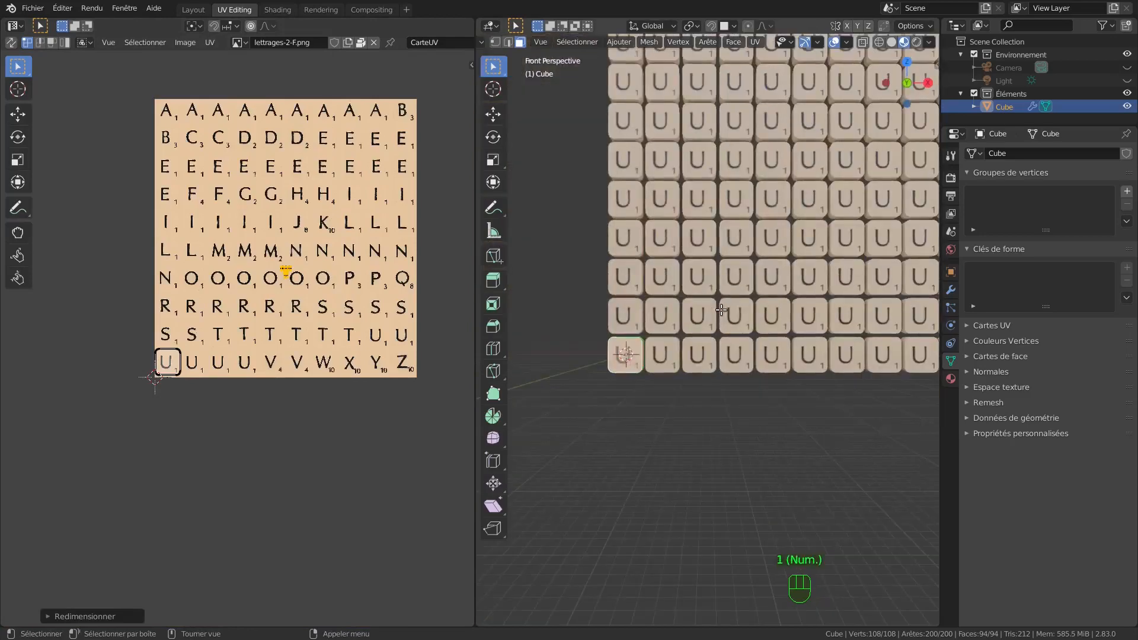
scroll(721, 309, "down", 3)
middle_click_drag(745, 282, 712, 315, "shift")
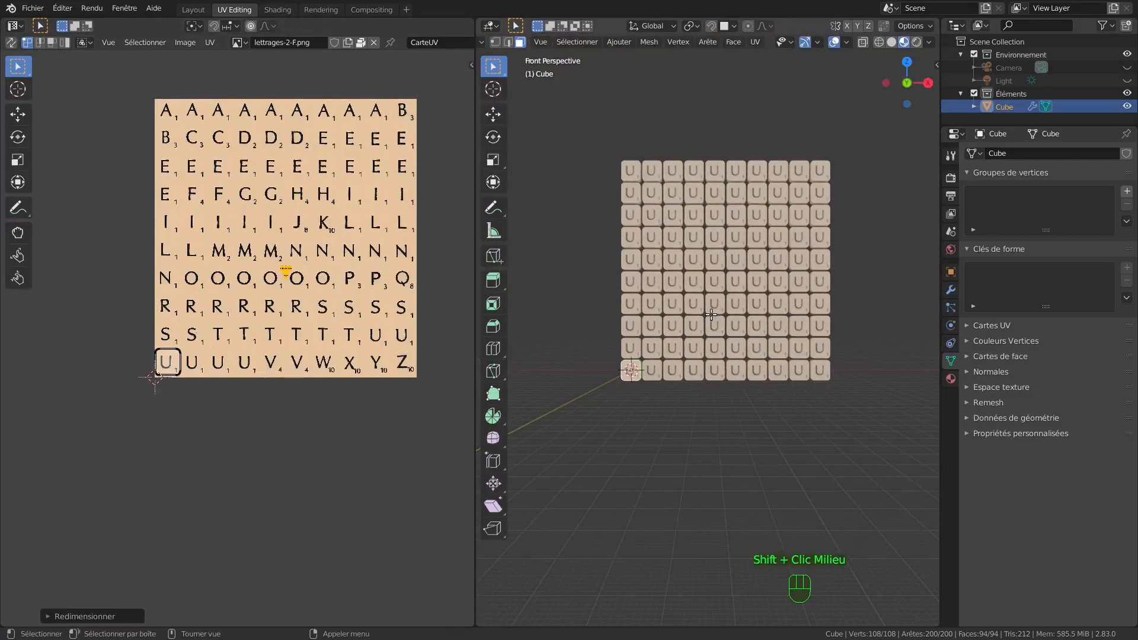
left_click_drag(106, 320, 205, 417)
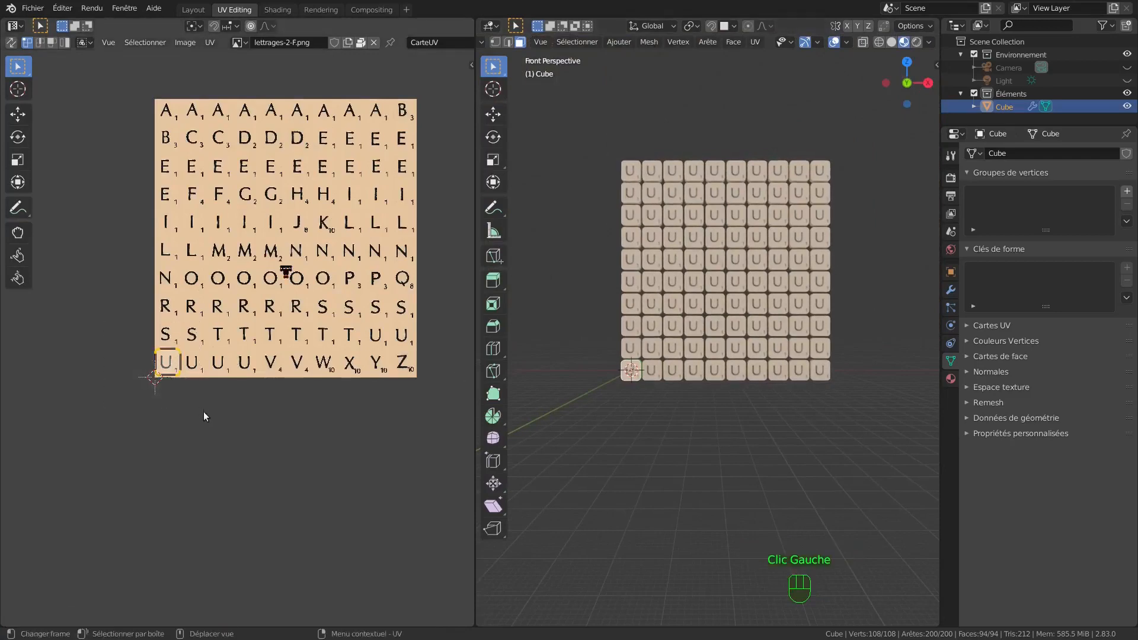
key("g")
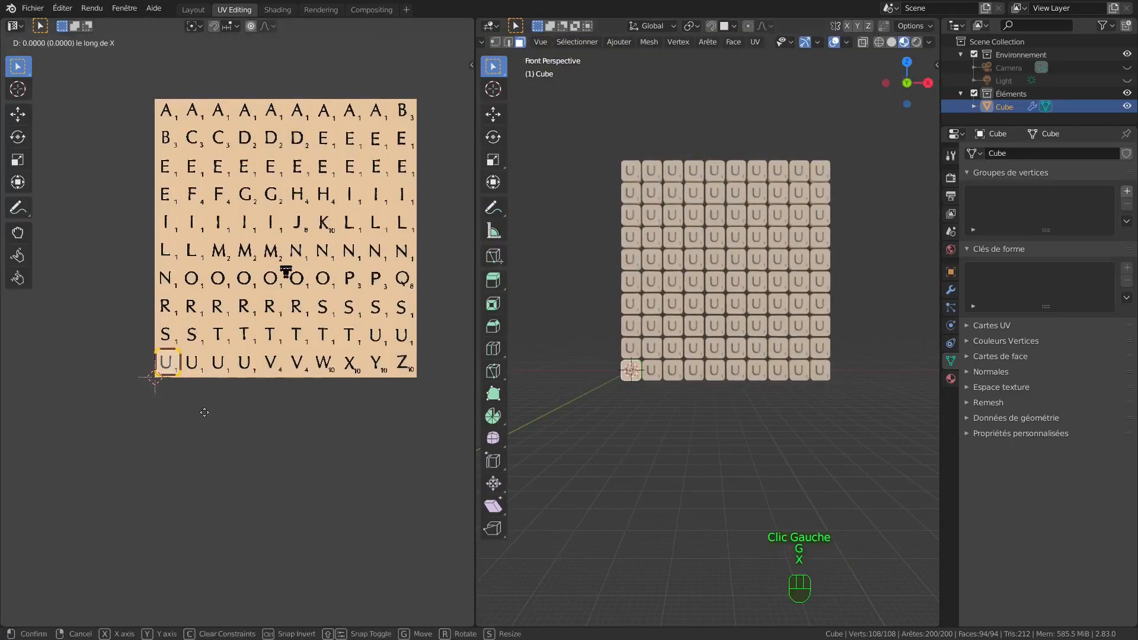
key("x")
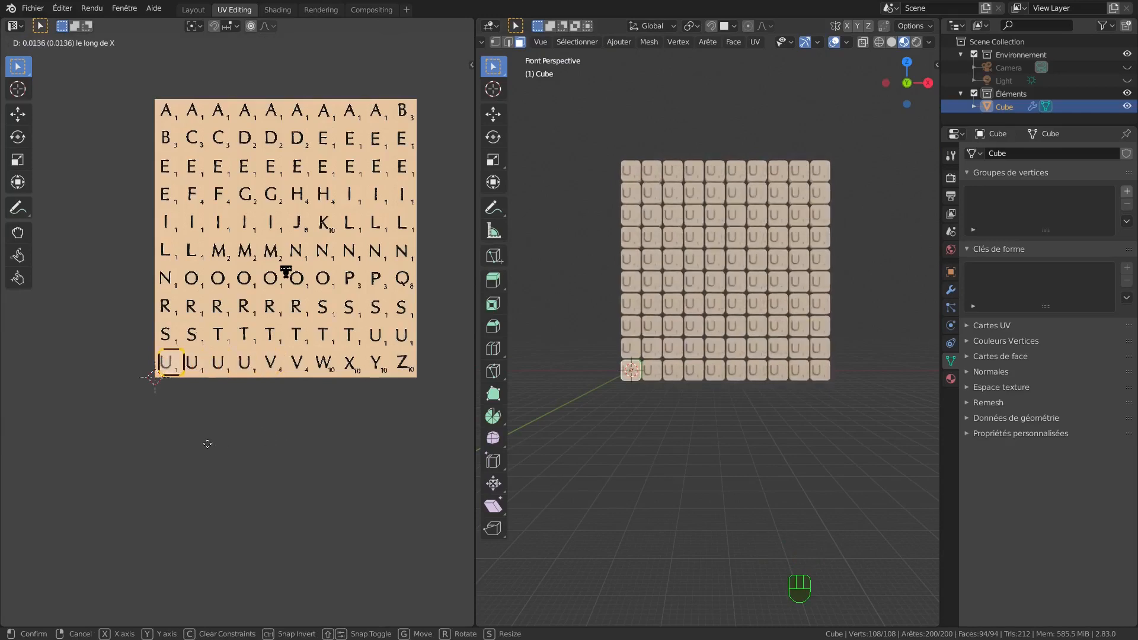
key("Escape")
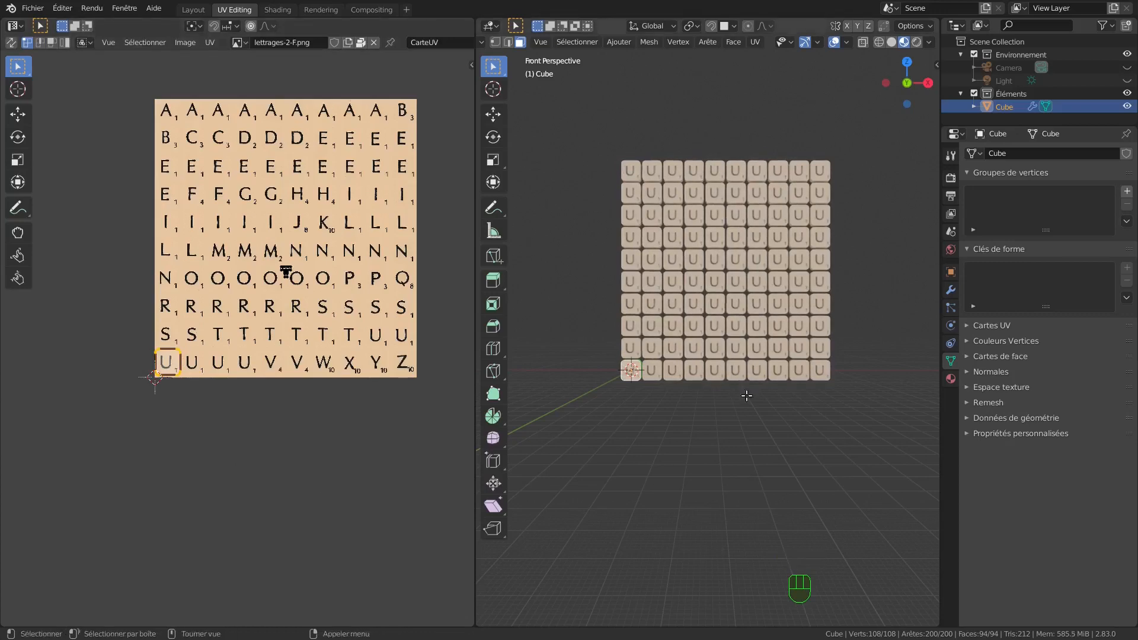
- Turn off the viewport display of the second Array modifier so that only the horizontal row of tiles is shown
left_click(950, 289)
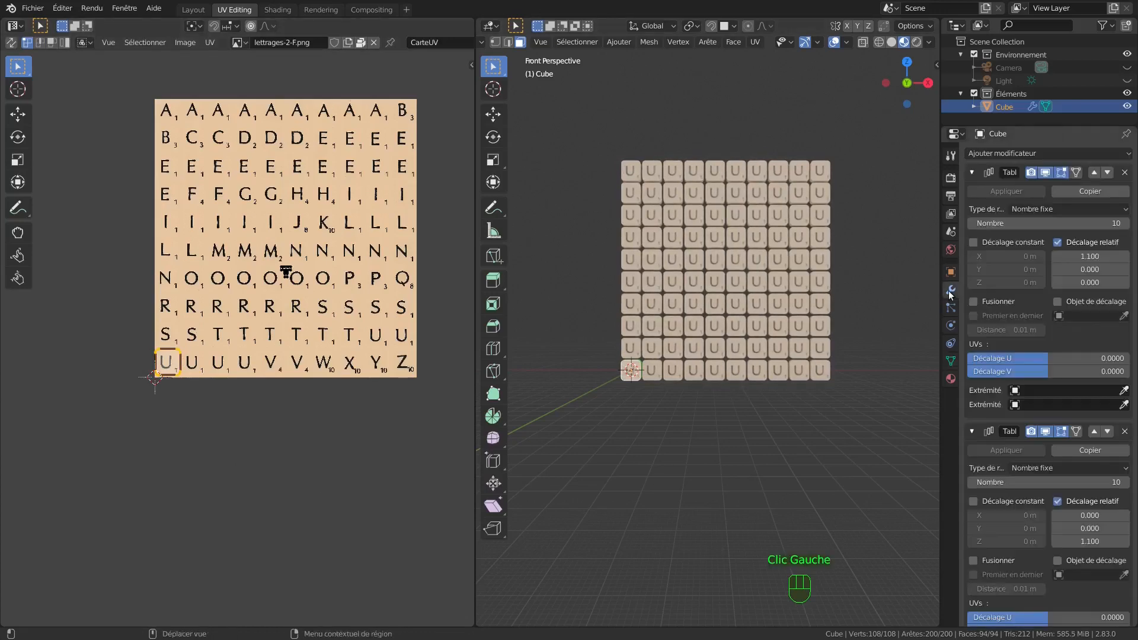
left_click(1046, 432)
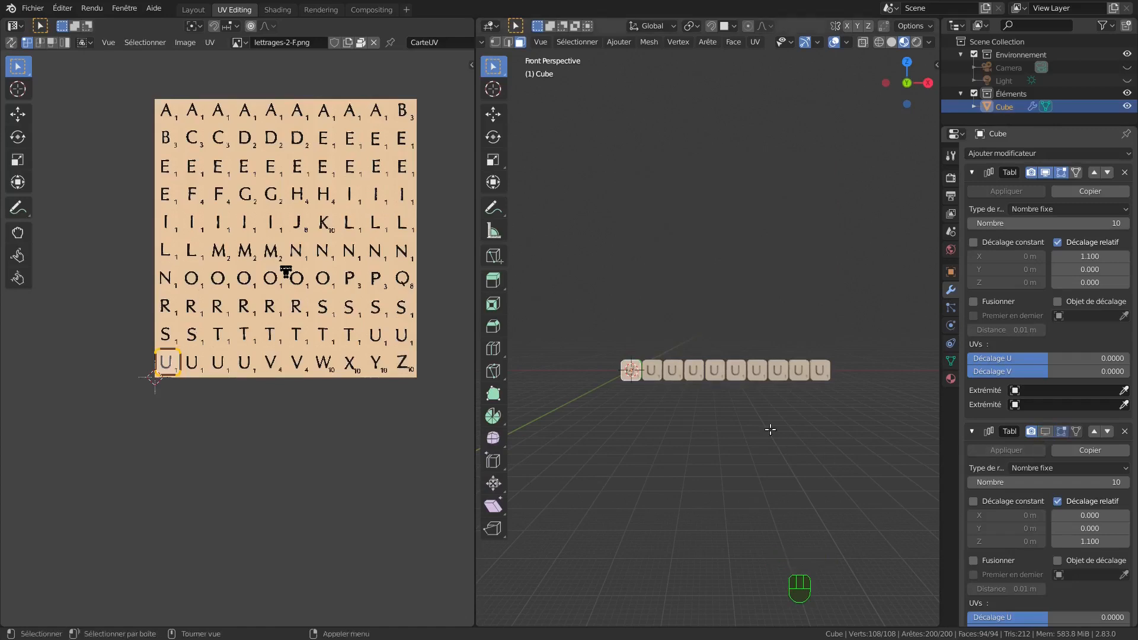
scroll(693, 390, "up", 2)
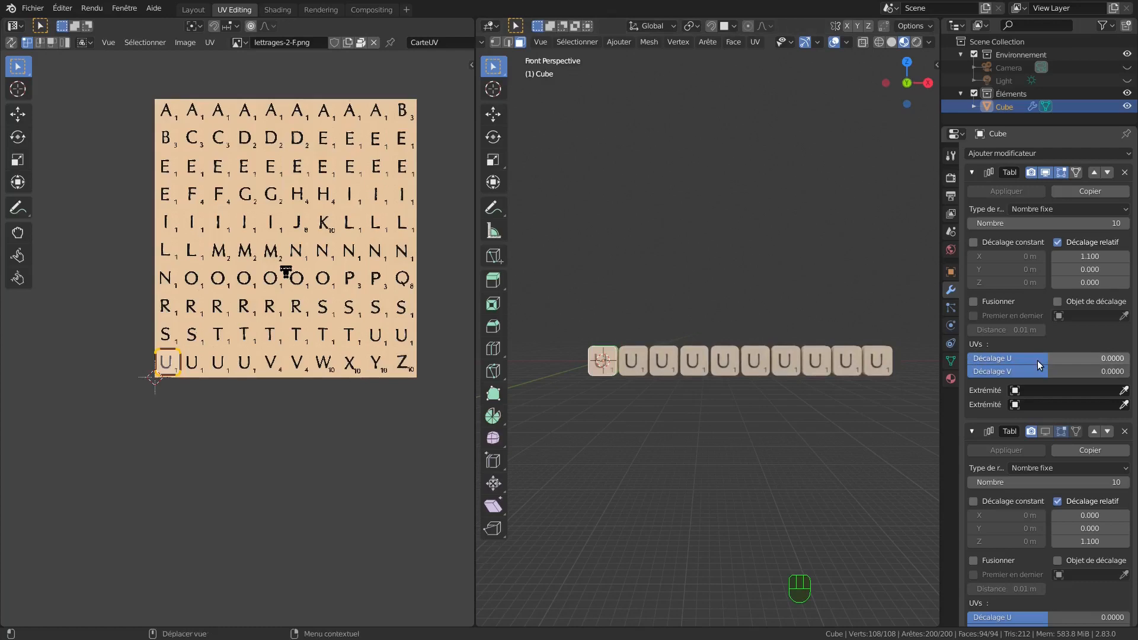
- Set the first Array modifier's UV offset U to 0.1 so the horizontal row steps through successive letters
mouse_move(1037, 361)
left_mouse_down()
mouse_move(1062, 360)
mouse_move(1049, 361)
left_mouse_up()
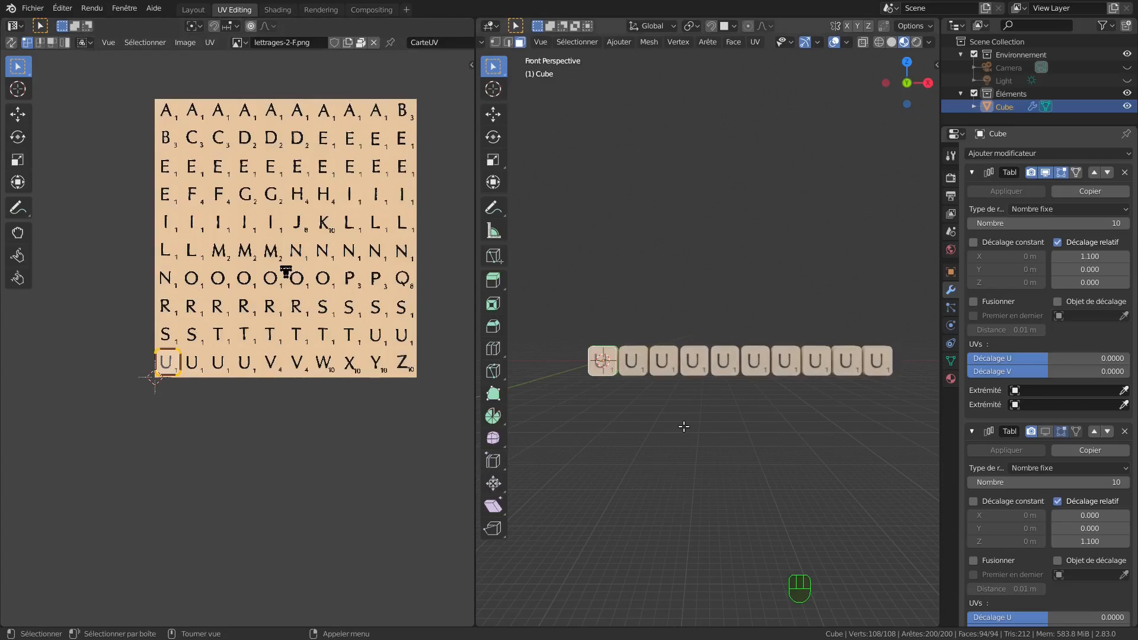
left_click(1073, 357)
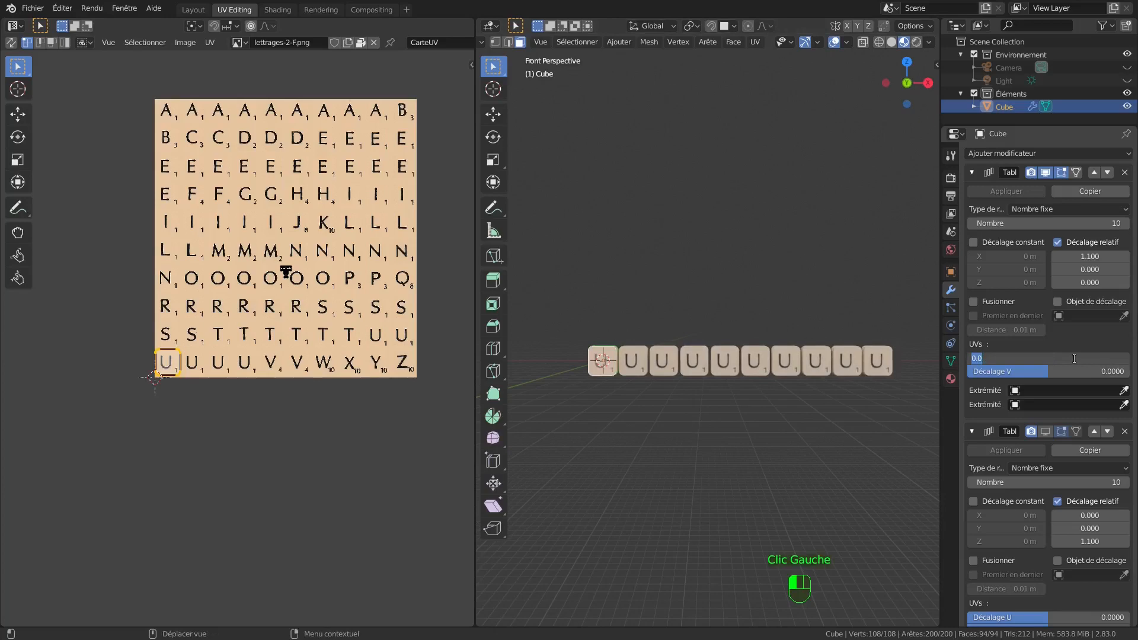
type("0.1")
key("Return")
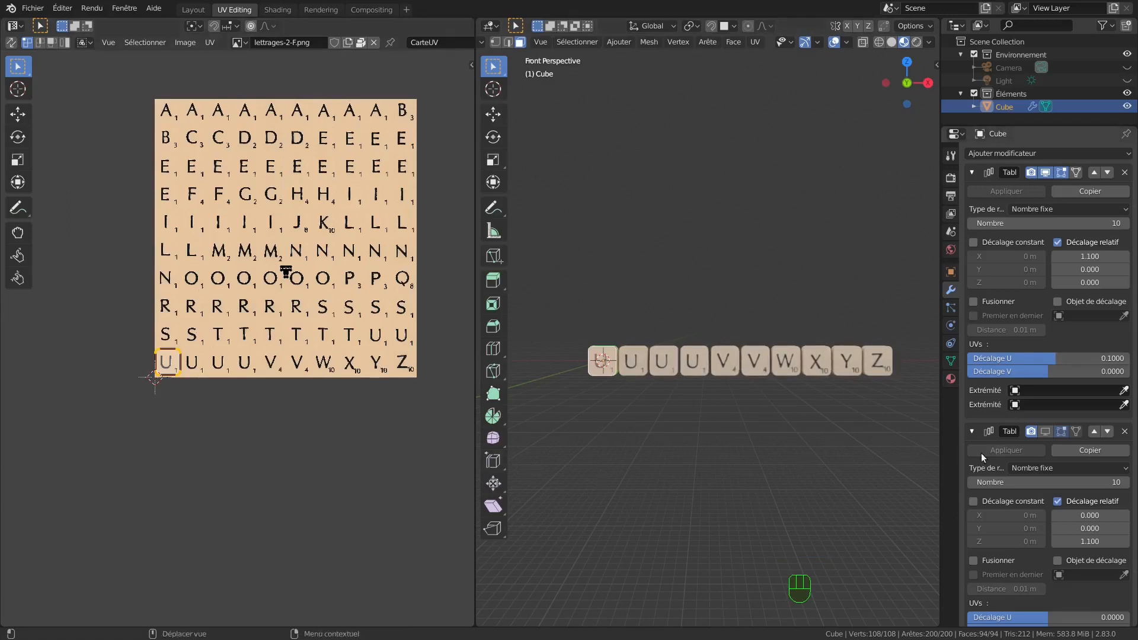
- Turn the second Array modifier's viewport display back on and set its UV offset V to 0.1
left_click(1046, 431)
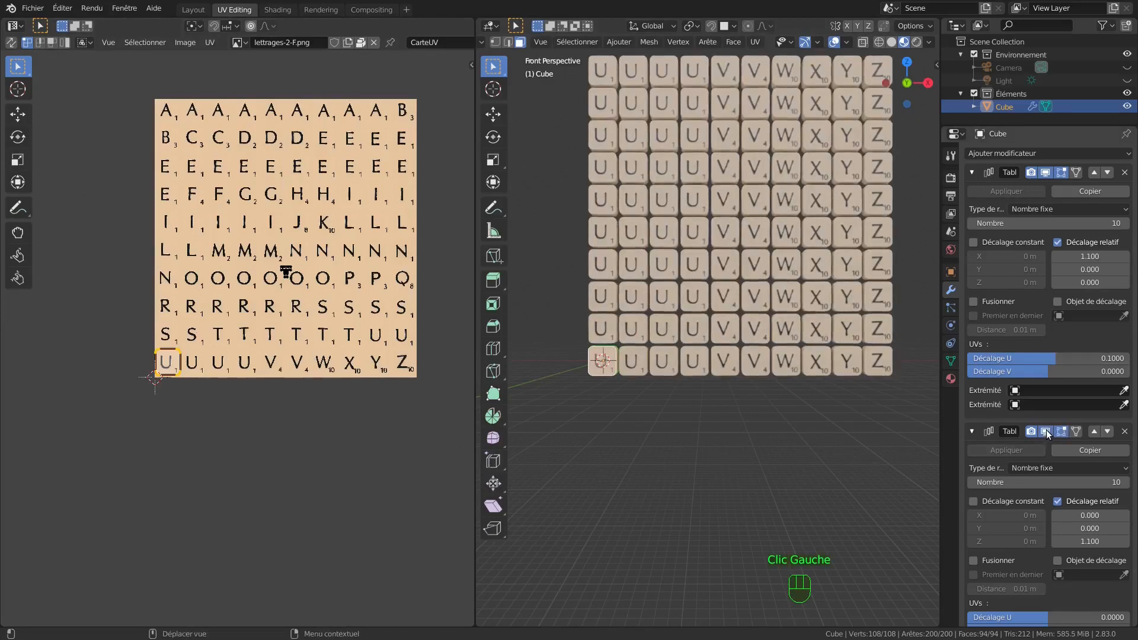
scroll(1036, 444, "down", 7)
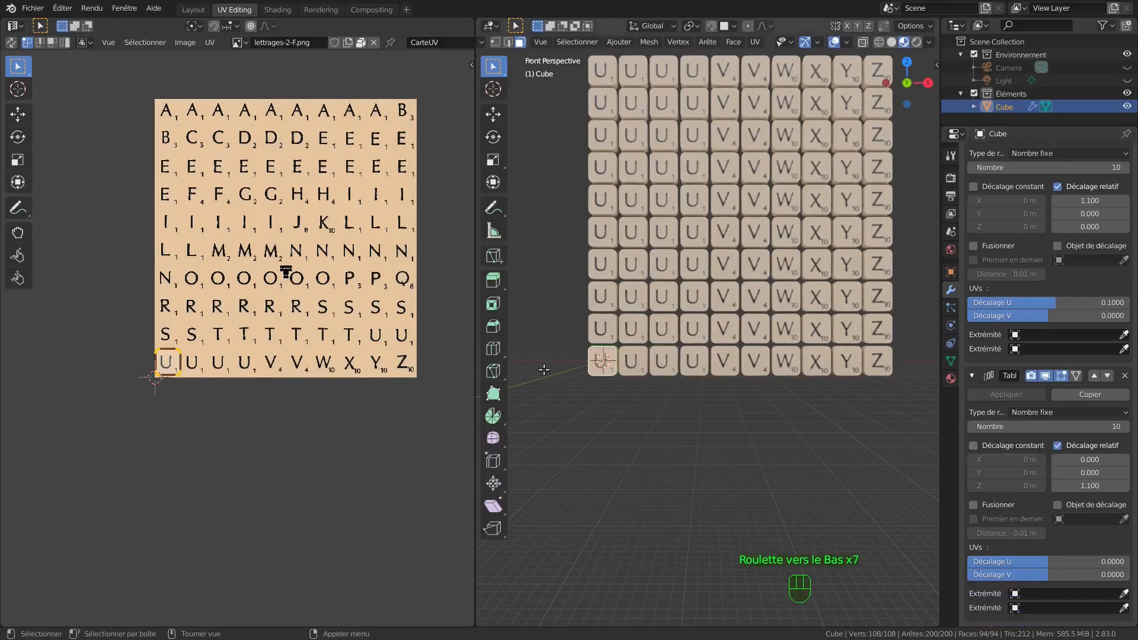
left_click(1064, 575)
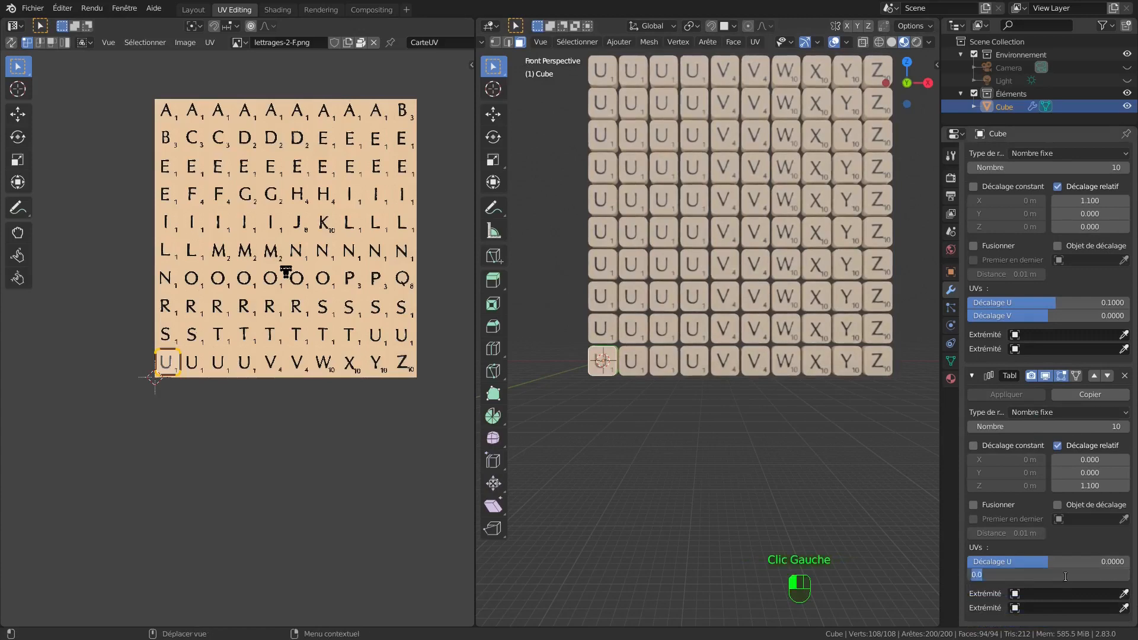
type("0.1")
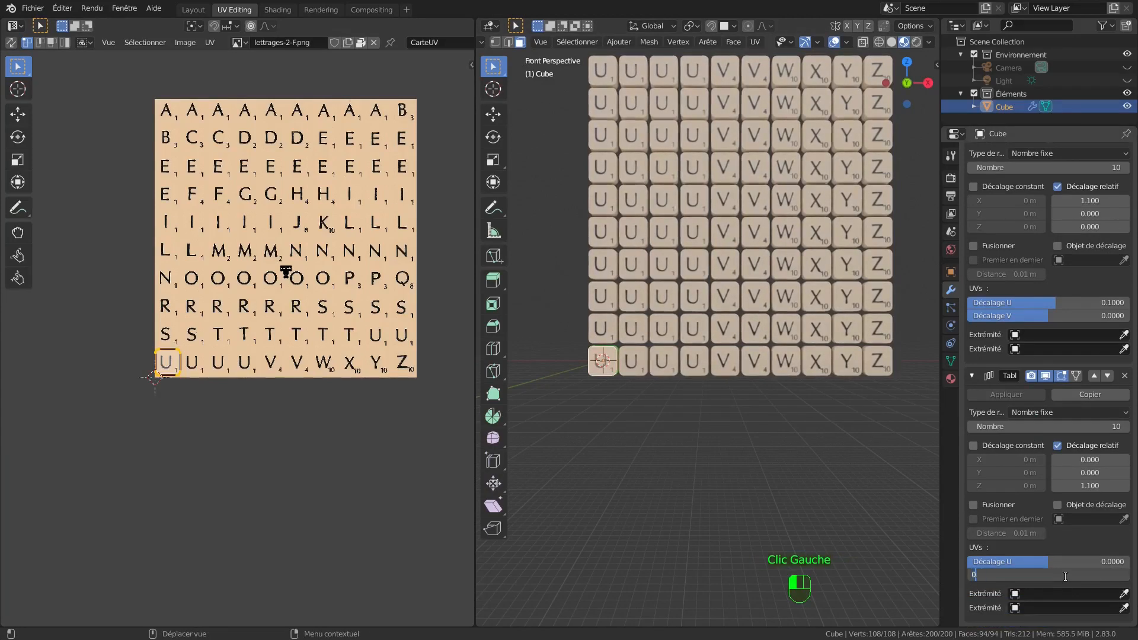
key("Return")
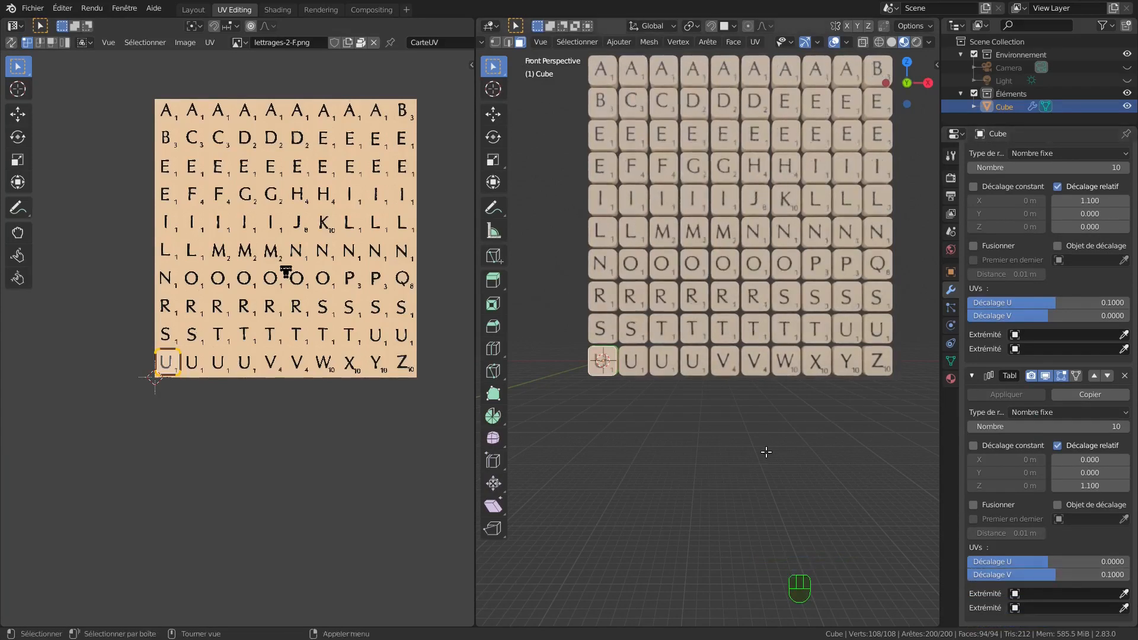
scroll(767, 452, "down", 2)
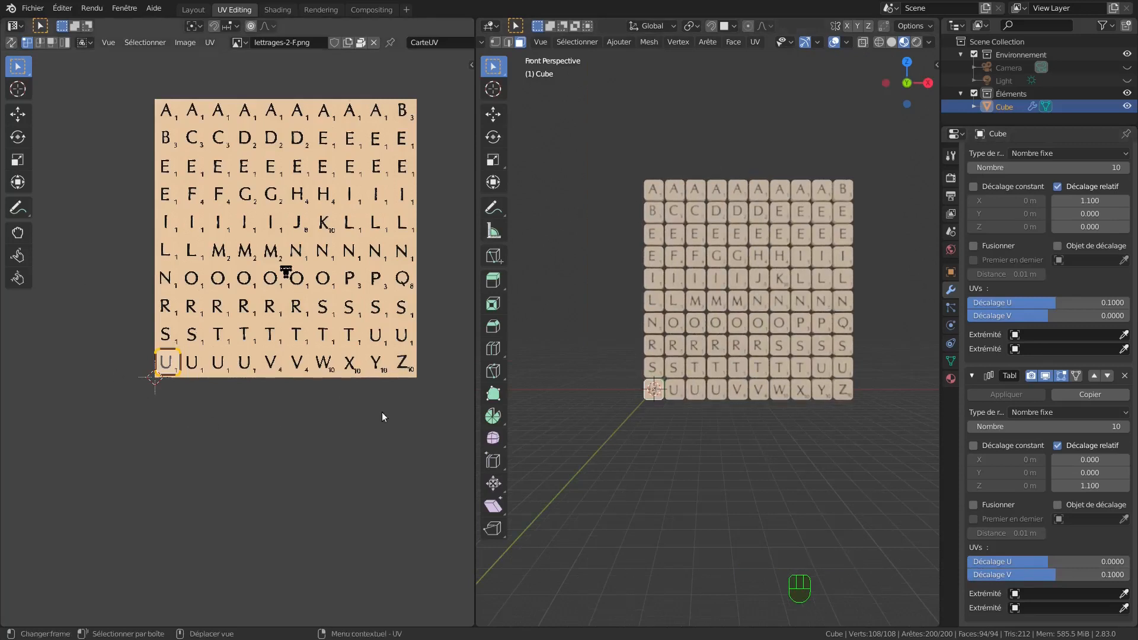
- Return to Object Mode and apply both Array modifiers to the tile grid
key("Tab")
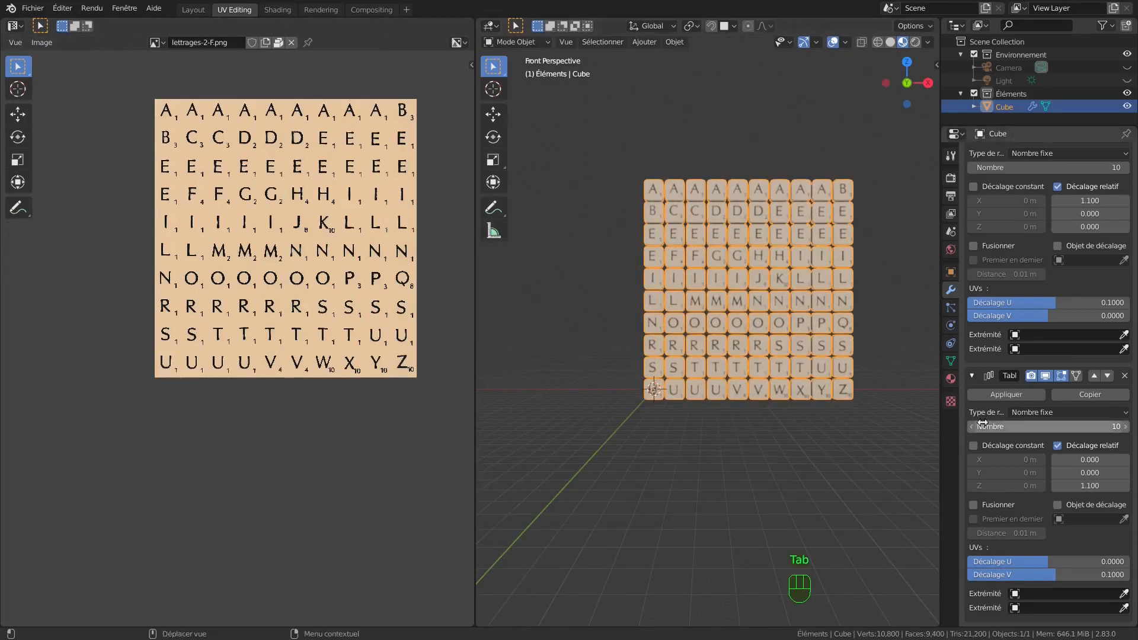
scroll(1010, 190, "up", 6)
left_click(1011, 190)
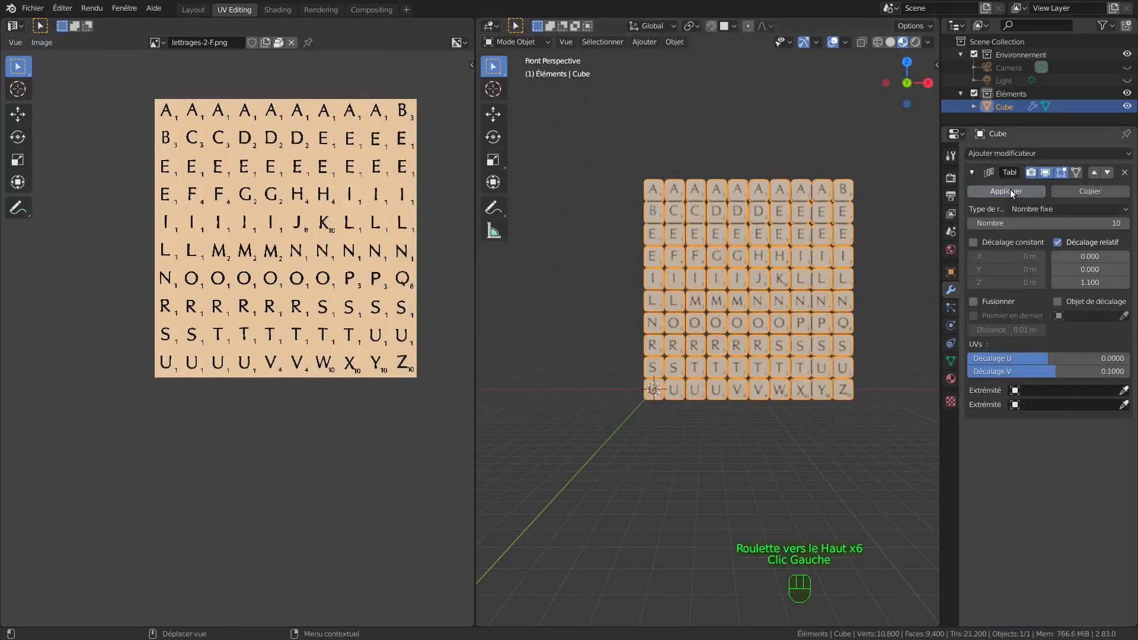
left_click(1010, 190)
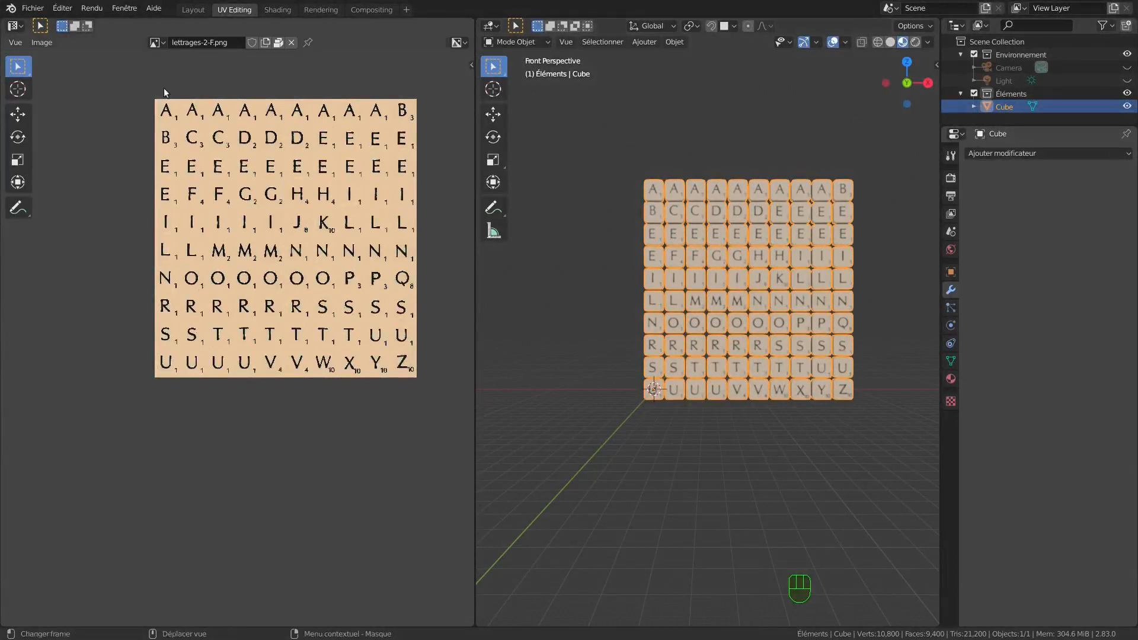
- In the Layout workspace, separate the whole tile mesh by loose parts so each tile is its own object
left_click(191, 10)
scroll(466, 331, "down", 5)
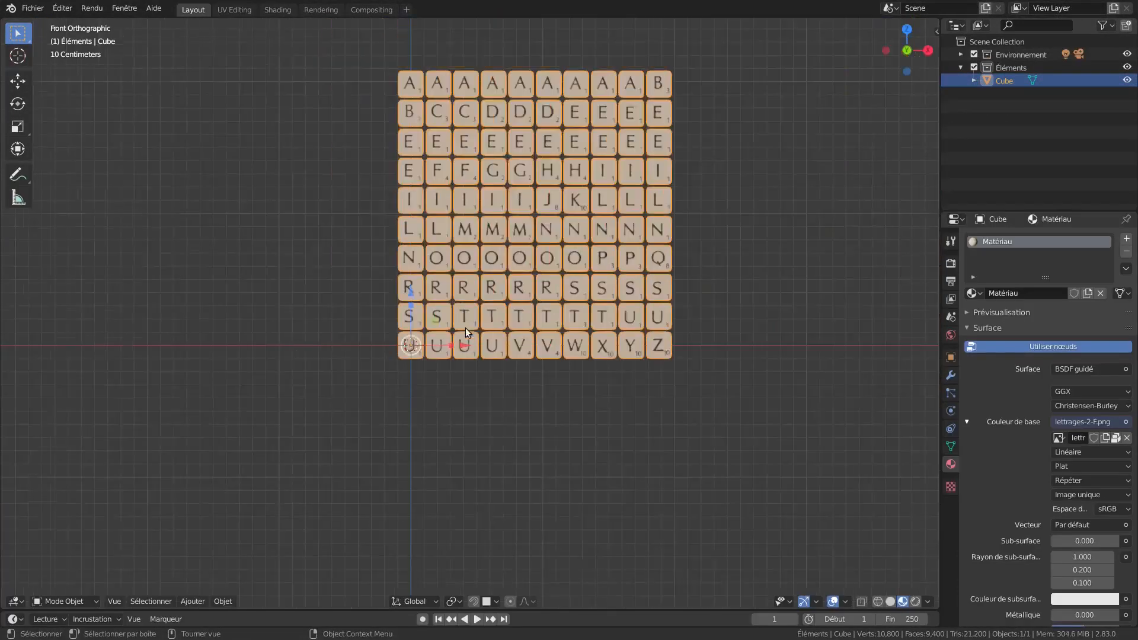
scroll(466, 331, "down", 3)
key("super+F1")
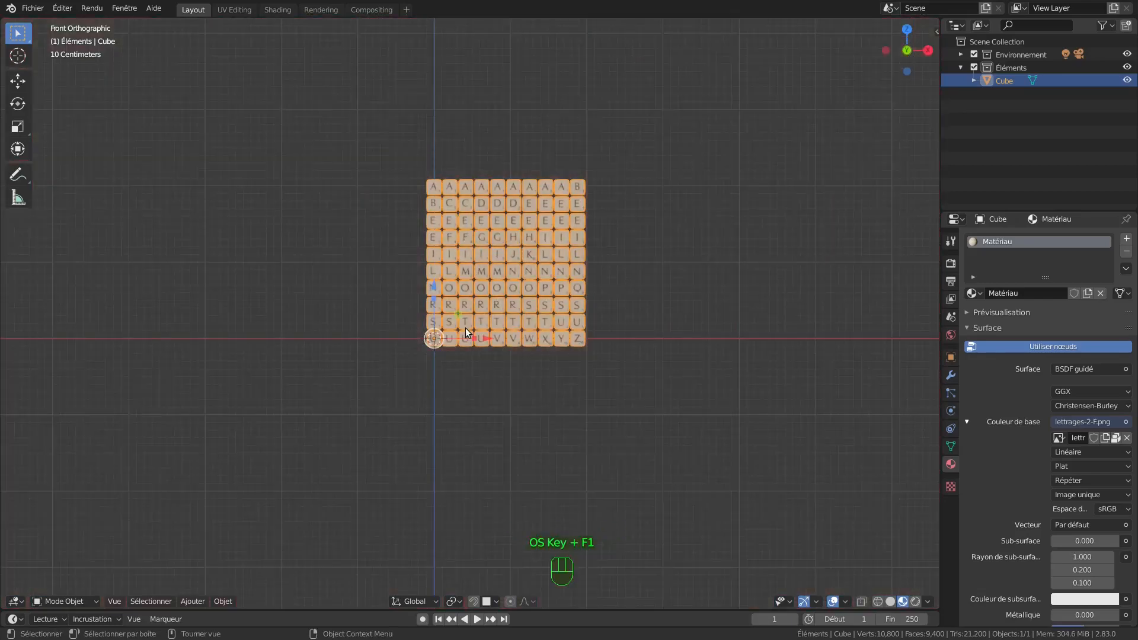
key("Tab")
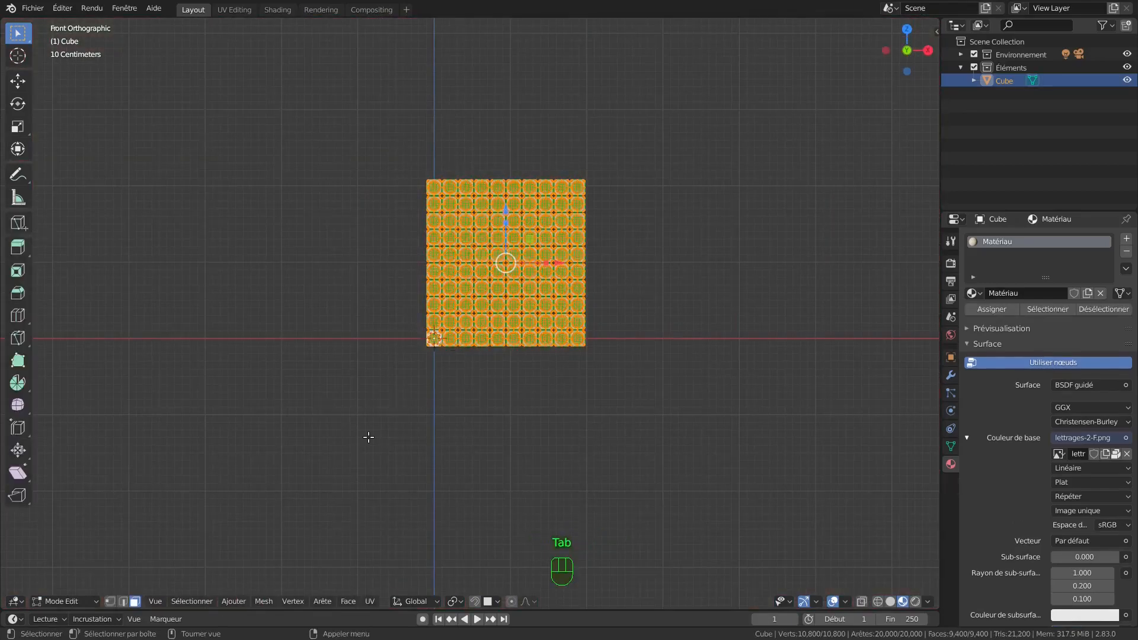
left_click(264, 601)
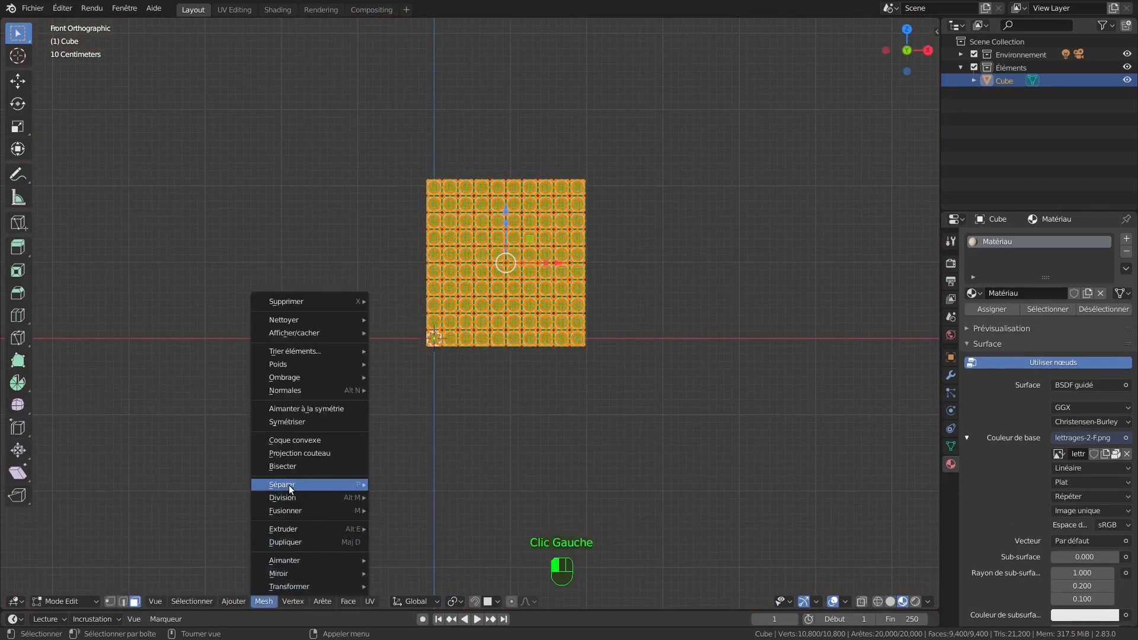
mouse_move(290, 486)
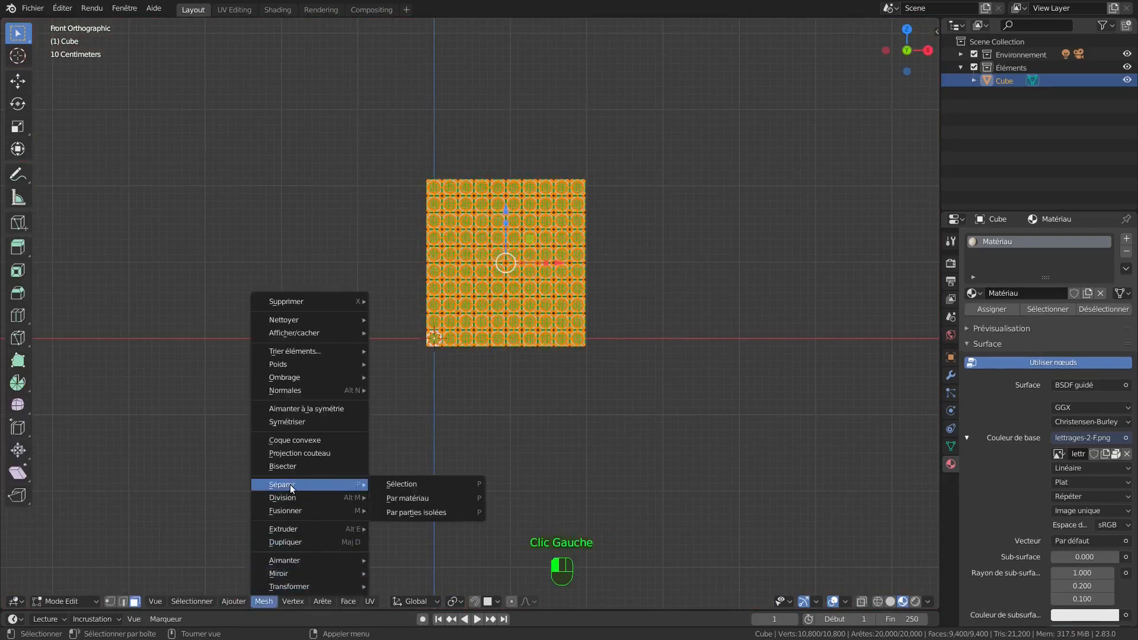
left_click(429, 518)
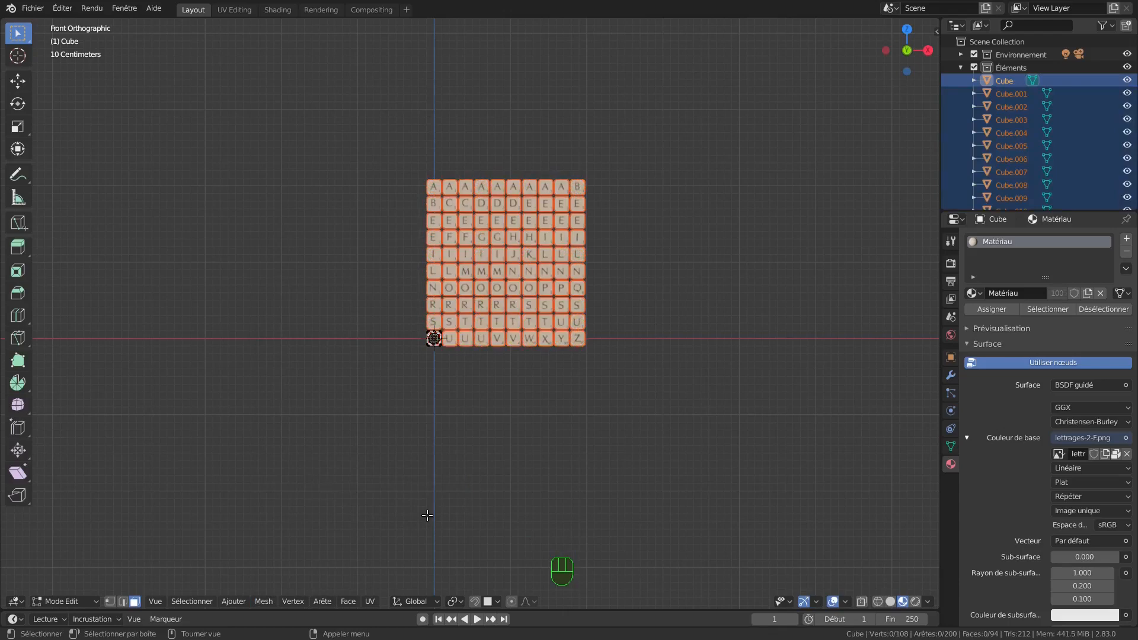
scroll(1017, 133, "down", 2)
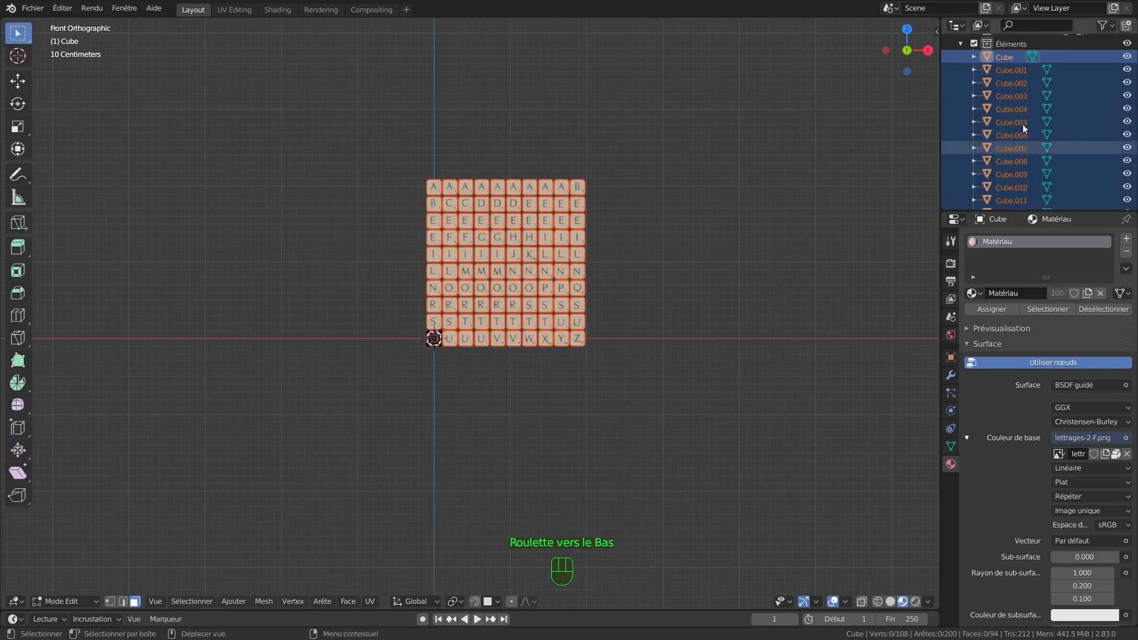
scroll(1022, 134, "down", 11)
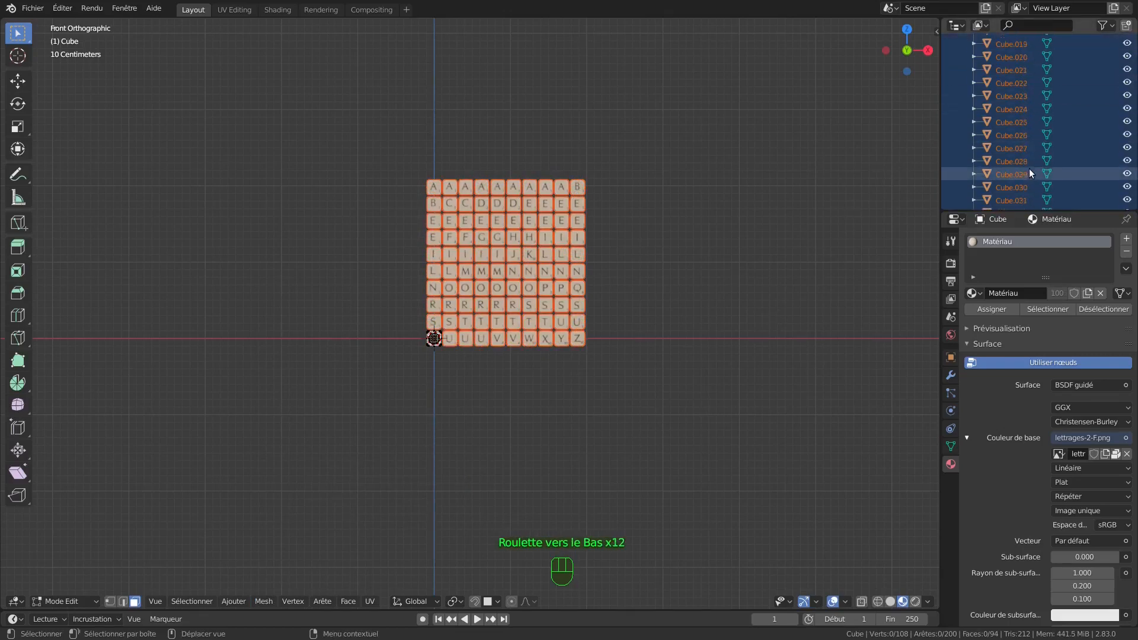
scroll(1029, 173, "up", 12)
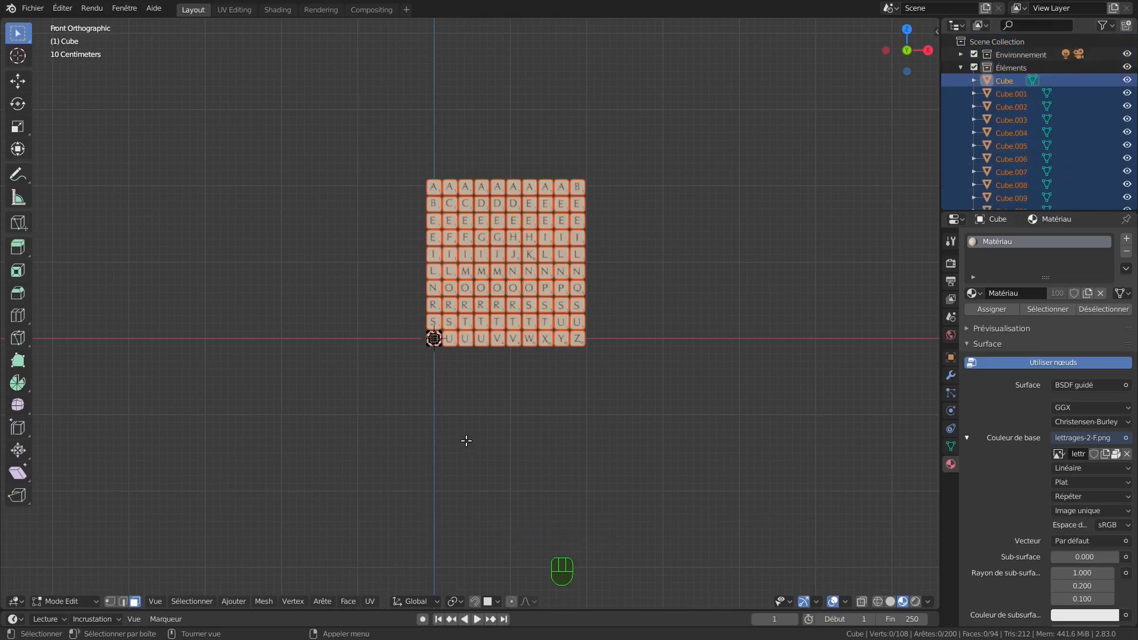
- Back in Object Mode, set the origin of every selected tile to its geometry
key("Tab")
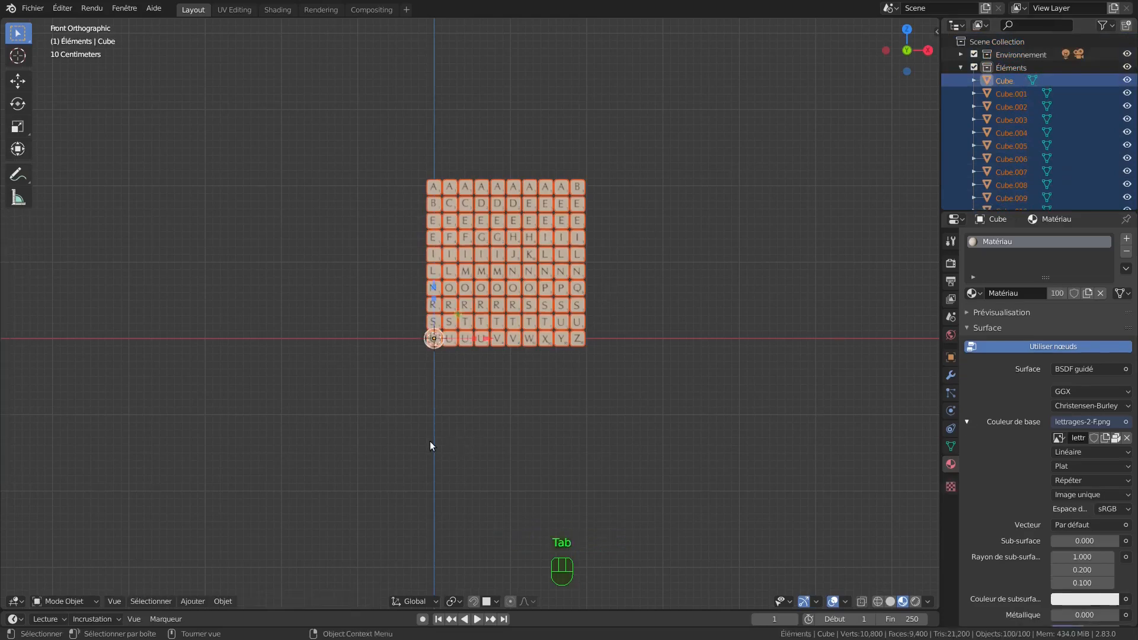
left_click(224, 602)
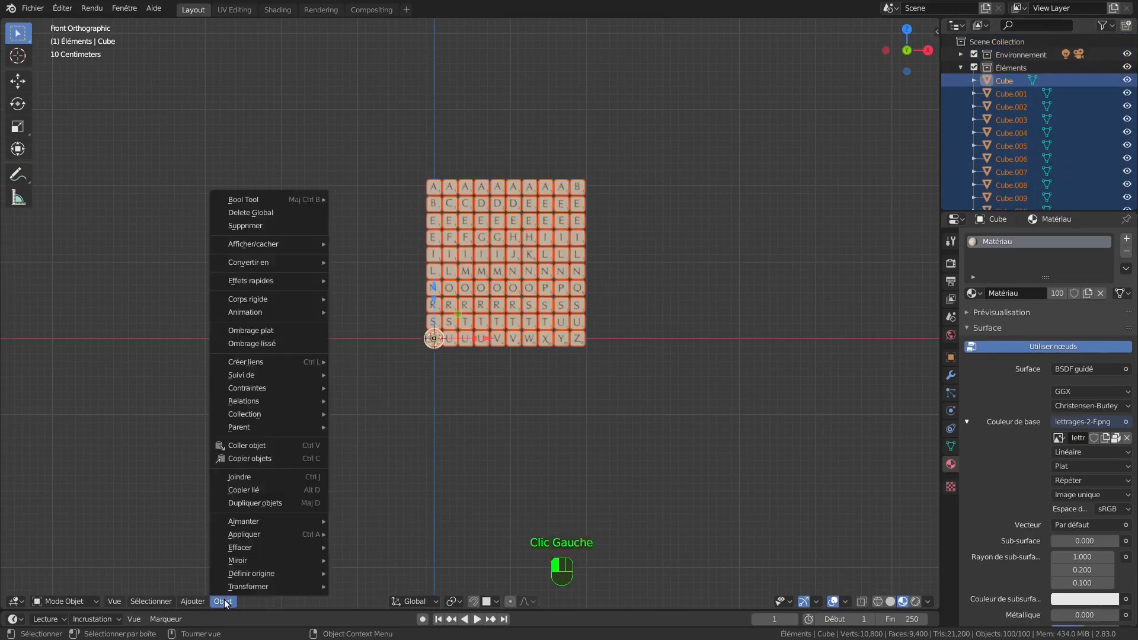
mouse_move(244, 573)
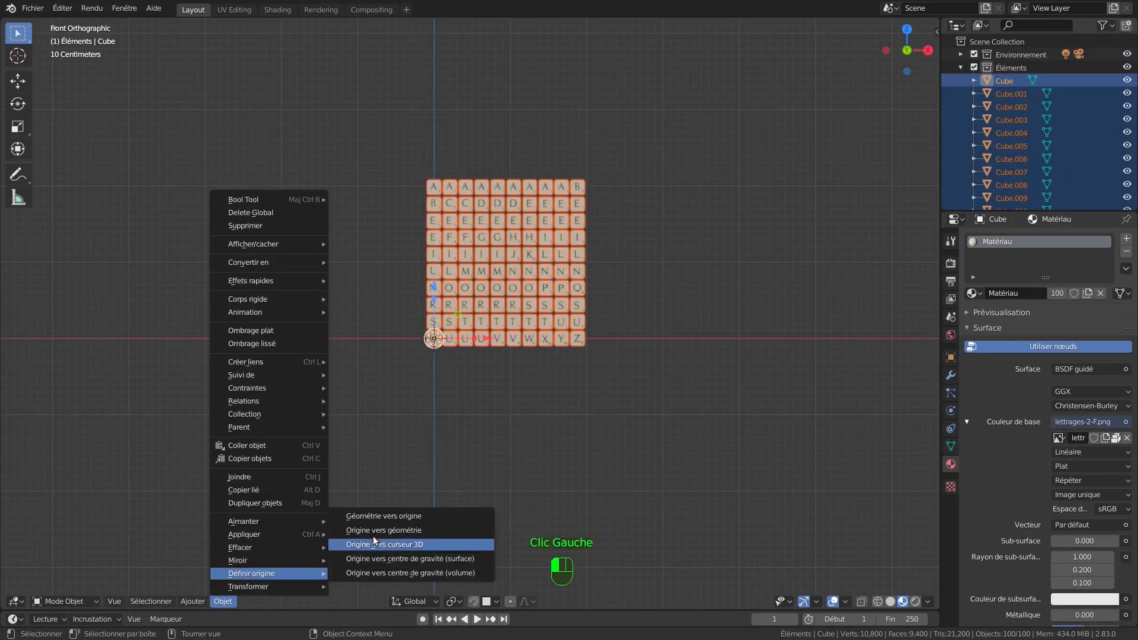
left_click(400, 531)
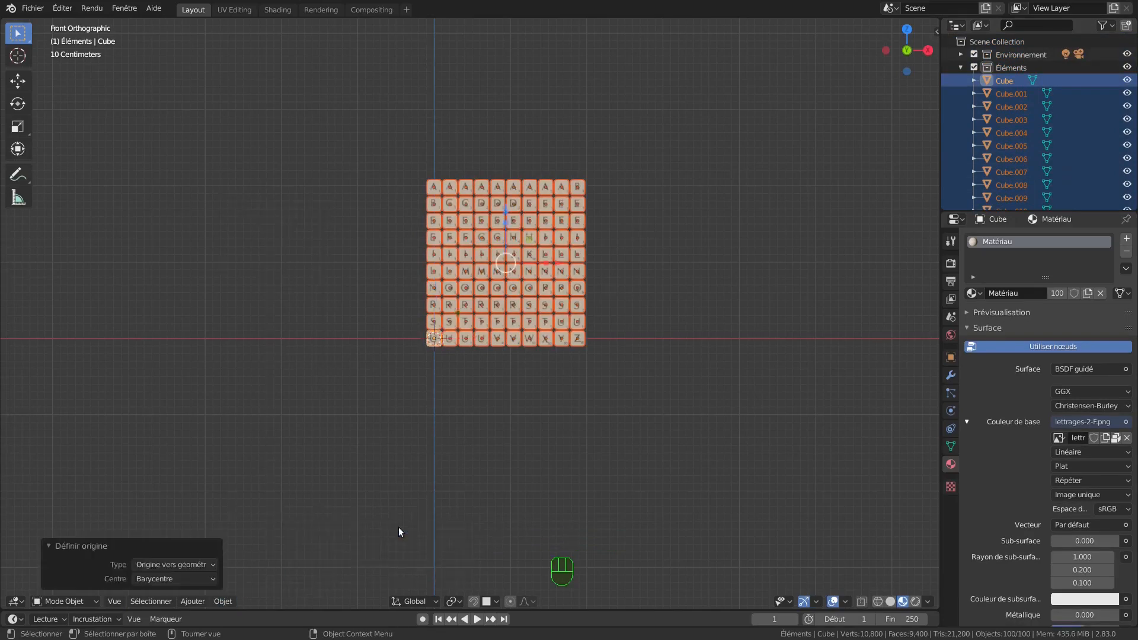
scroll(492, 323, "up", 4)
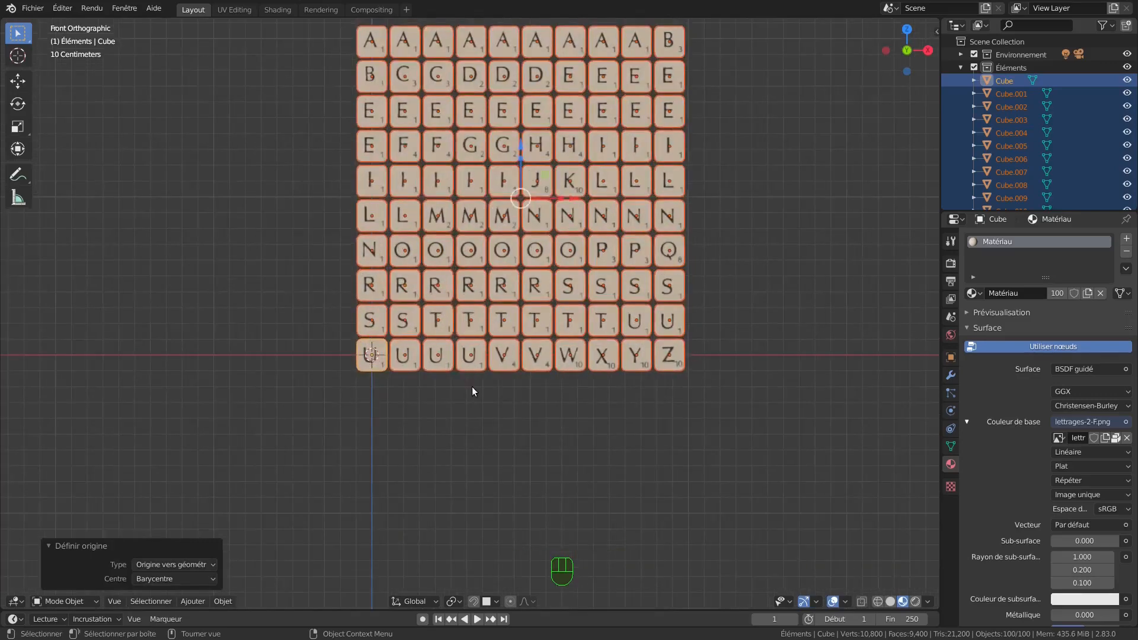
scroll(472, 389, "down", 4)
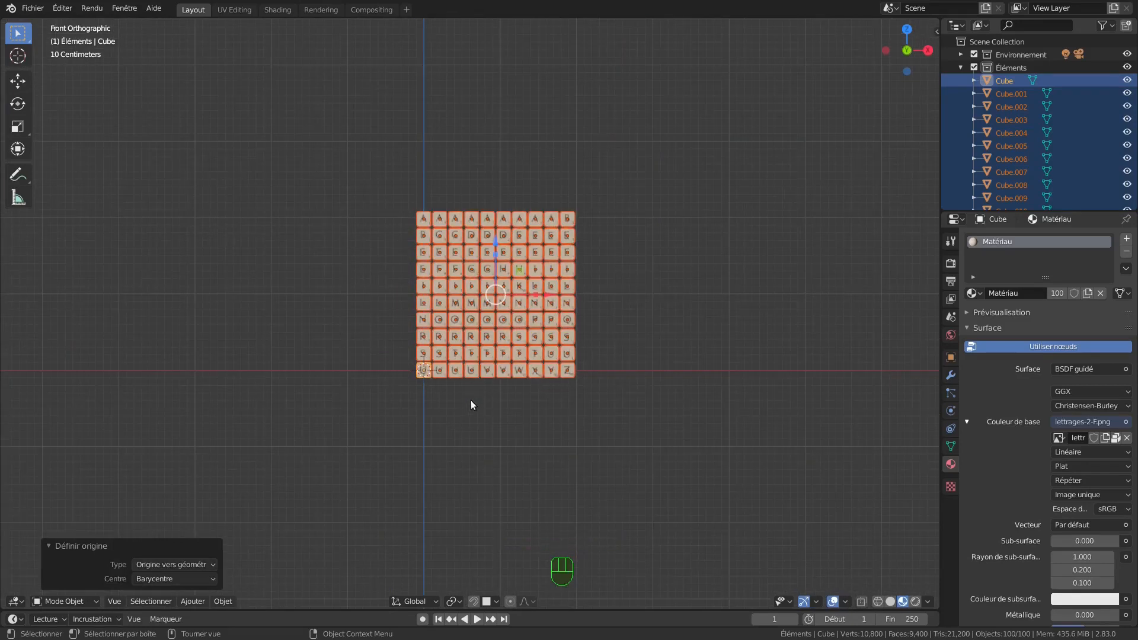
- Add a plane mesh at the world origin and scale it by 5
key("shift+a")
mouse_move(472, 400)
mouse_move(474, 379)
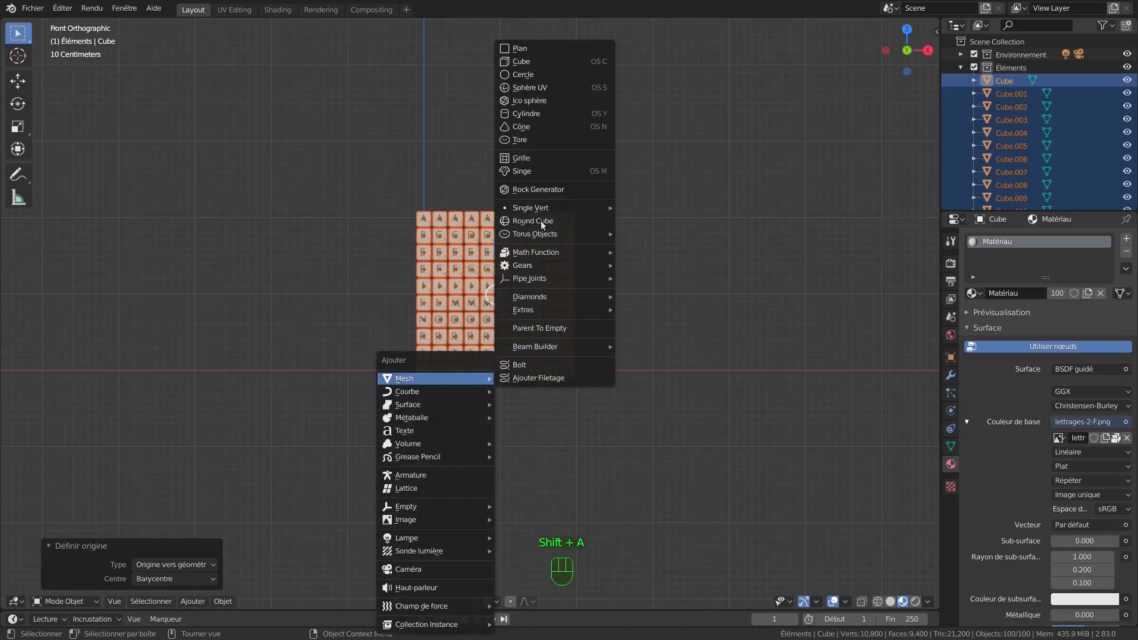
left_click(540, 48)
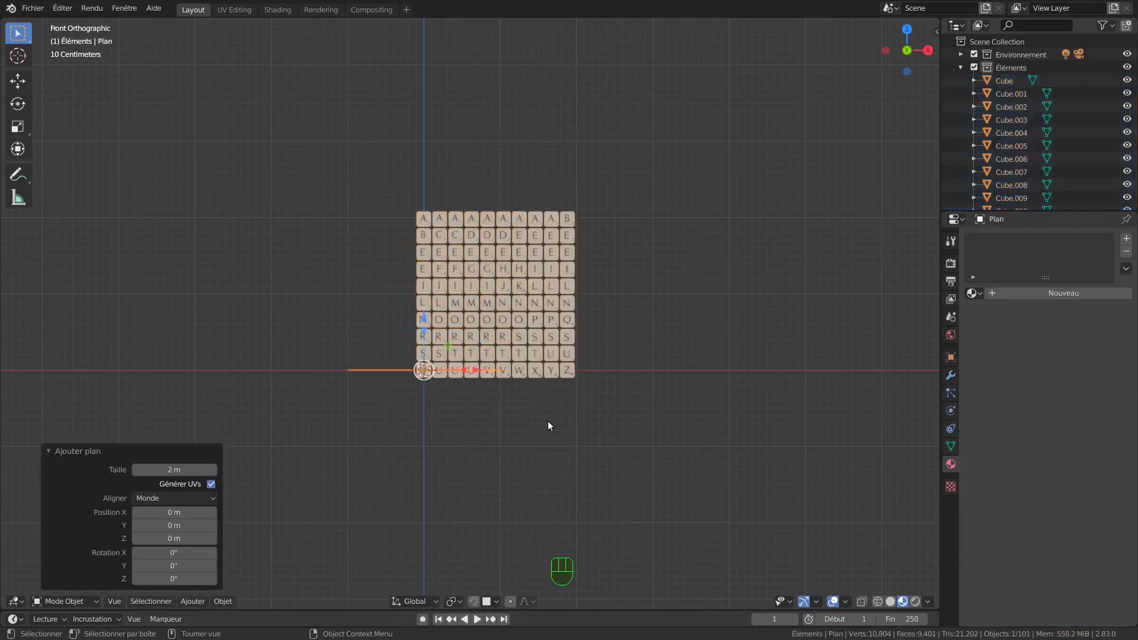
type("s")
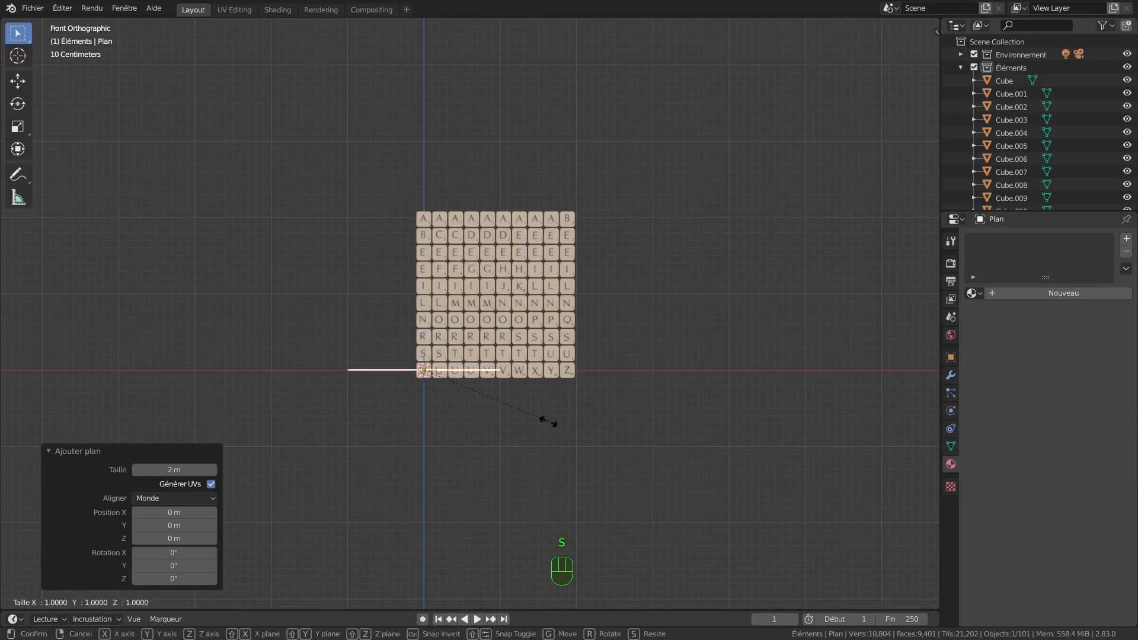
type("5")
left_click(548, 425)
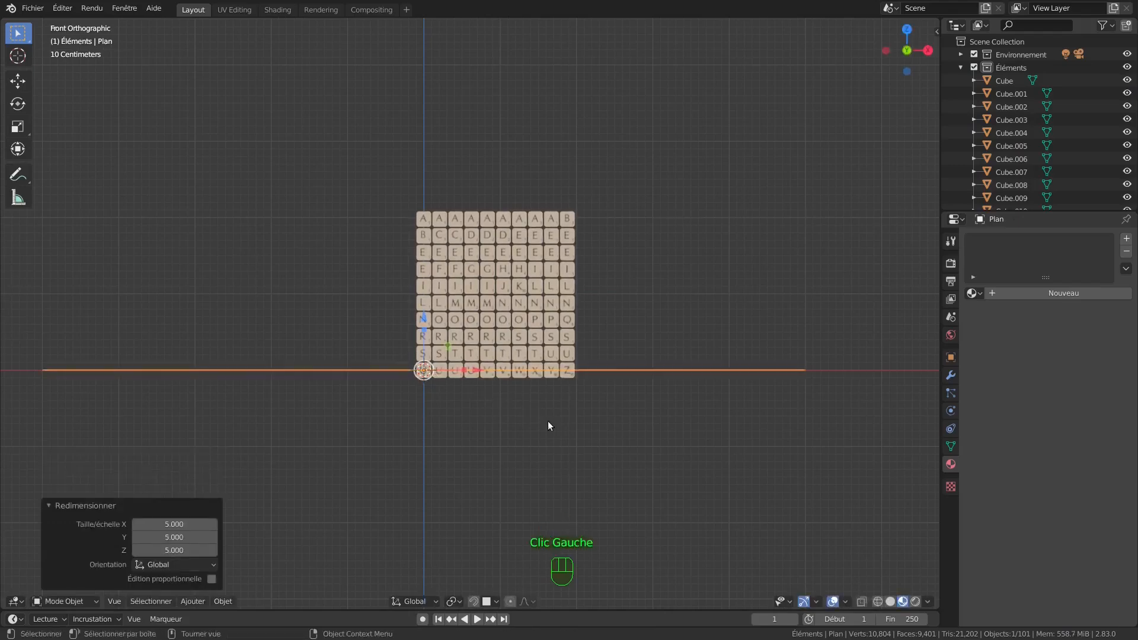
- Move the plane -2 m along Z below the tiles and 1 m along X
key("g")
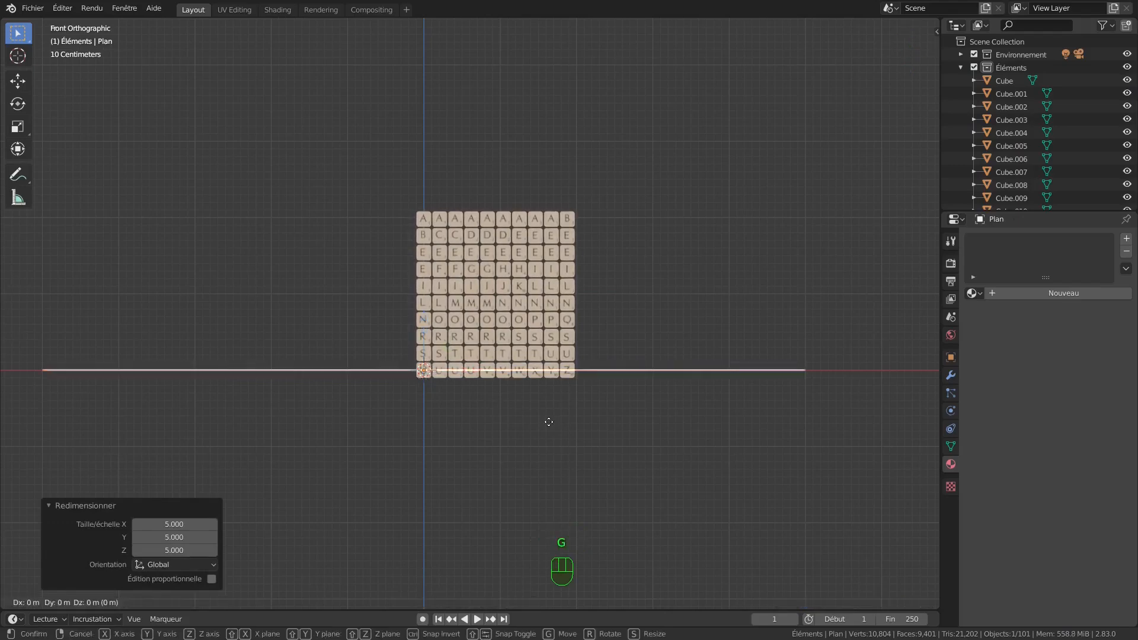
key("z")
key("KP_Subtract")
key("KP_2")
key("KP_Enter")
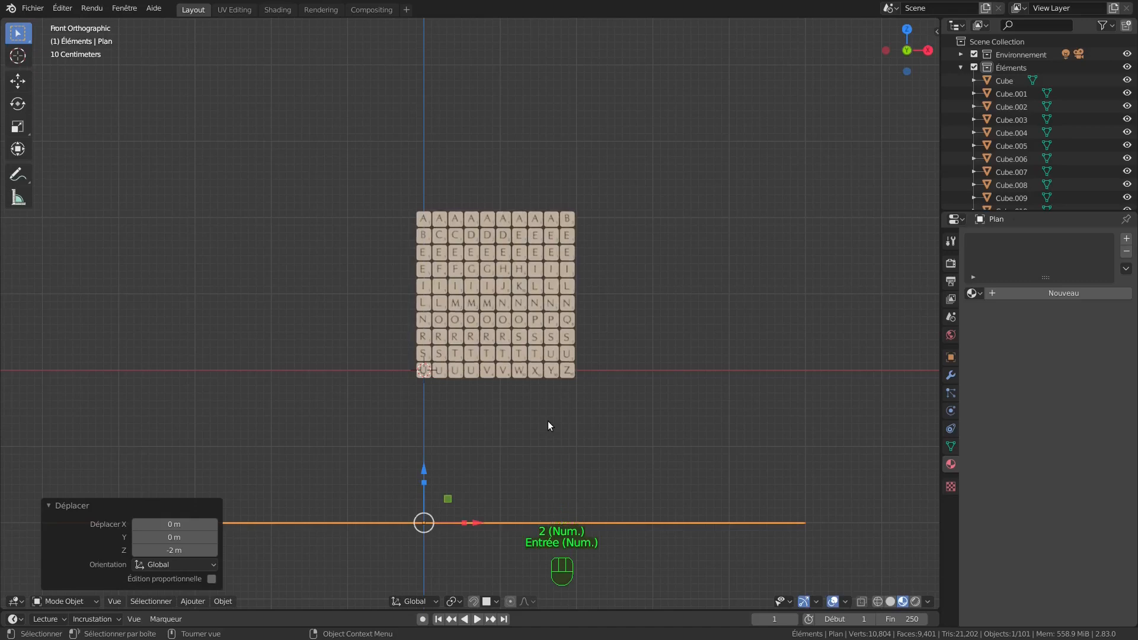
key("g")
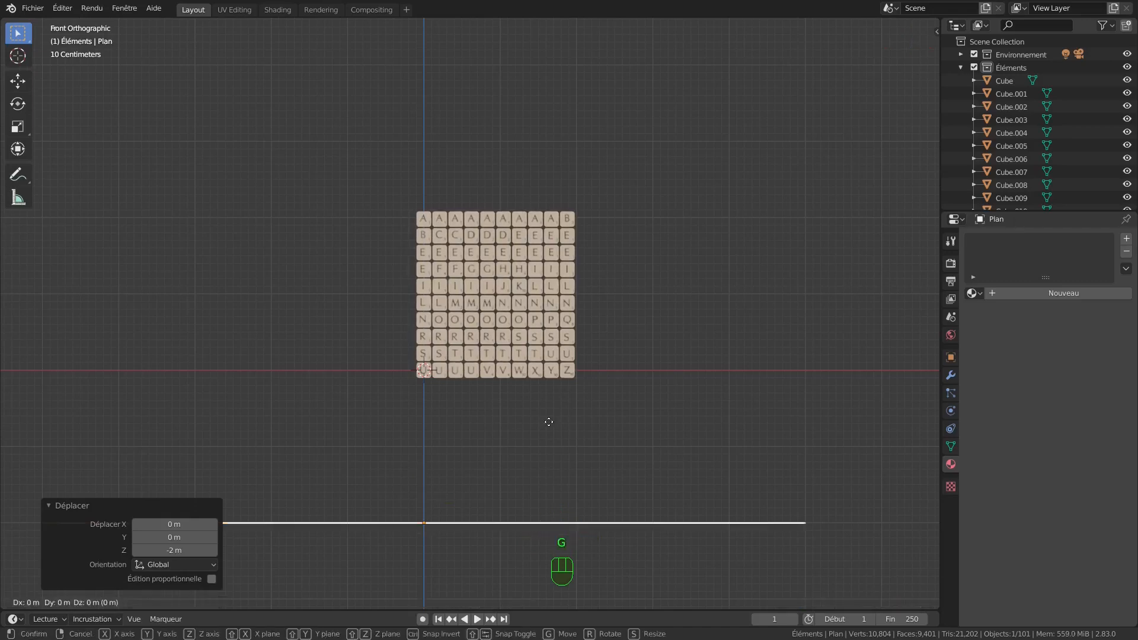
key("x")
key("KP_1")
key("KP_Enter")
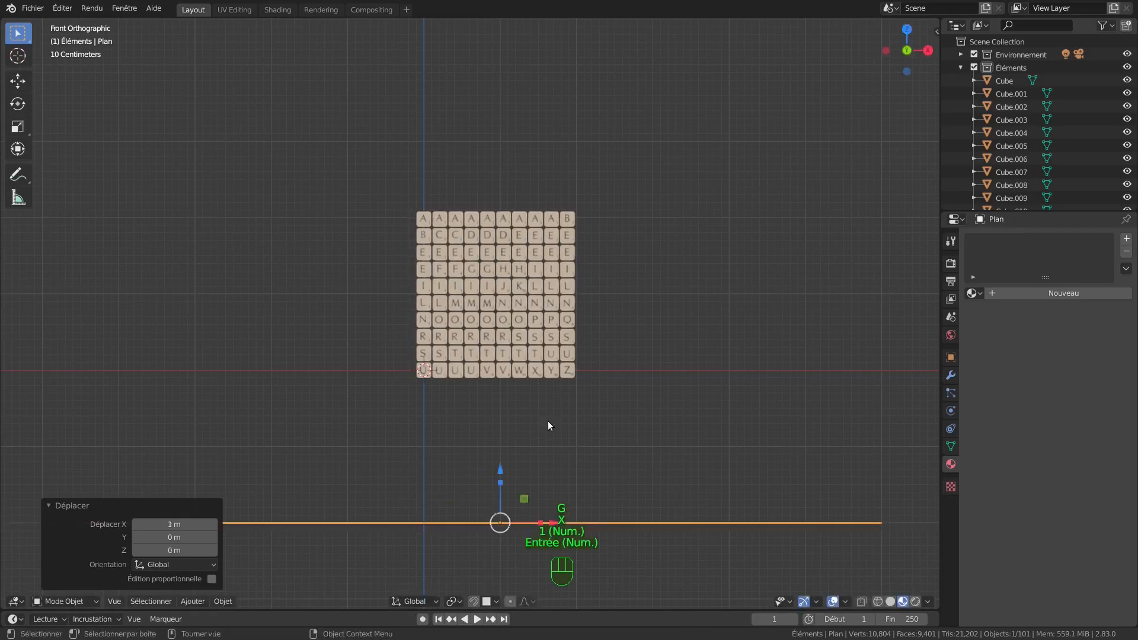
- Give the plane a new material with a strong blue base color
left_click(688, 358)
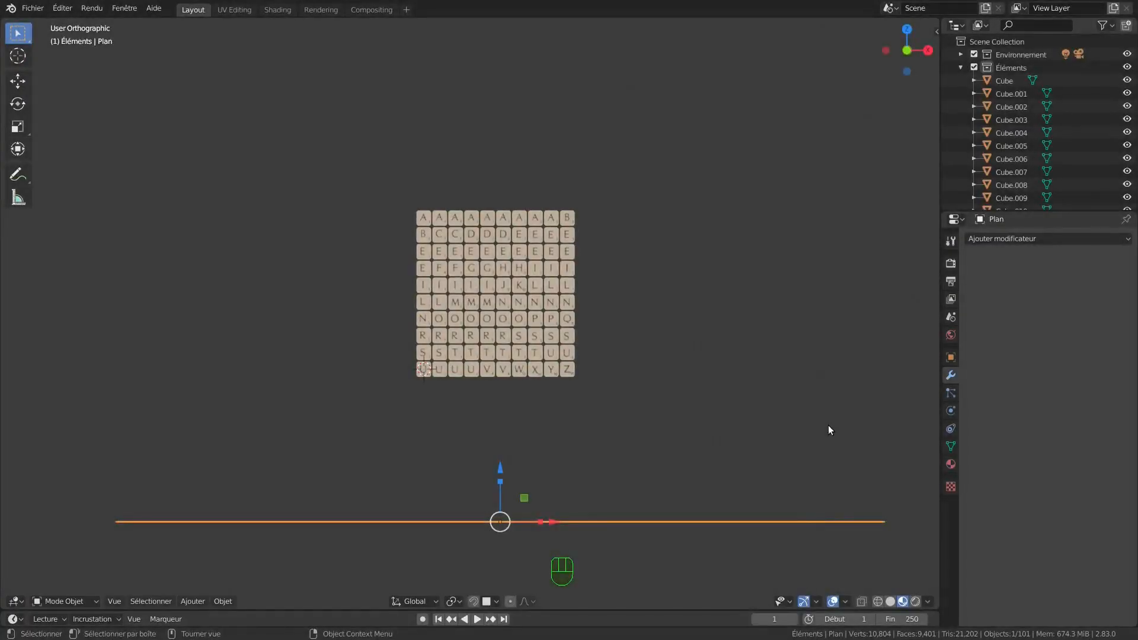
left_click(951, 465)
left_click(1076, 294)
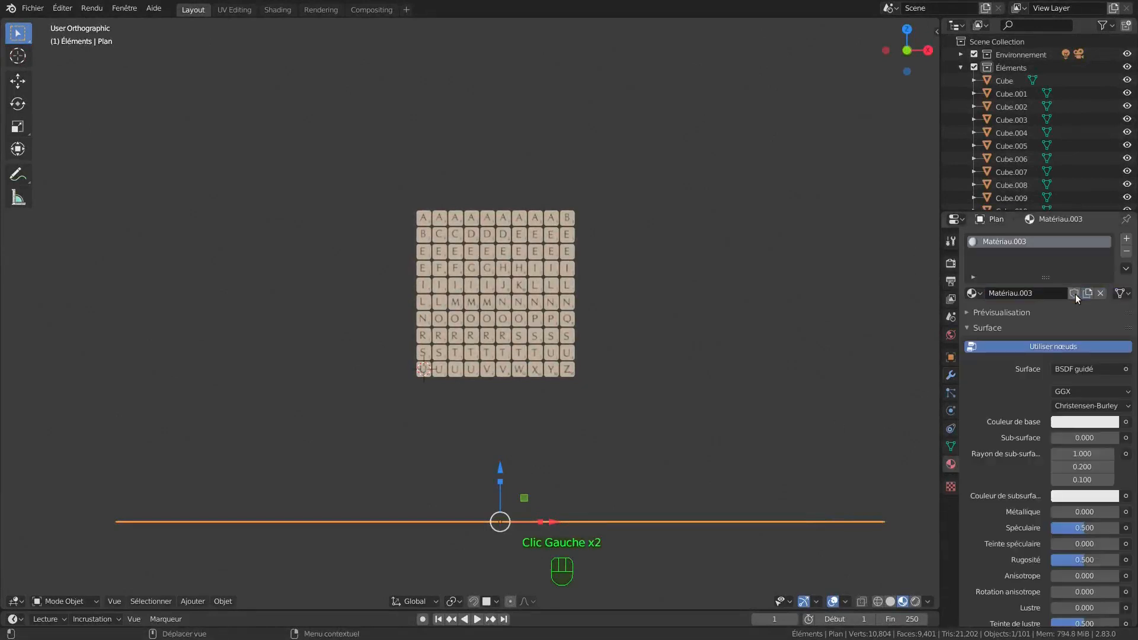
left_click(1087, 421)
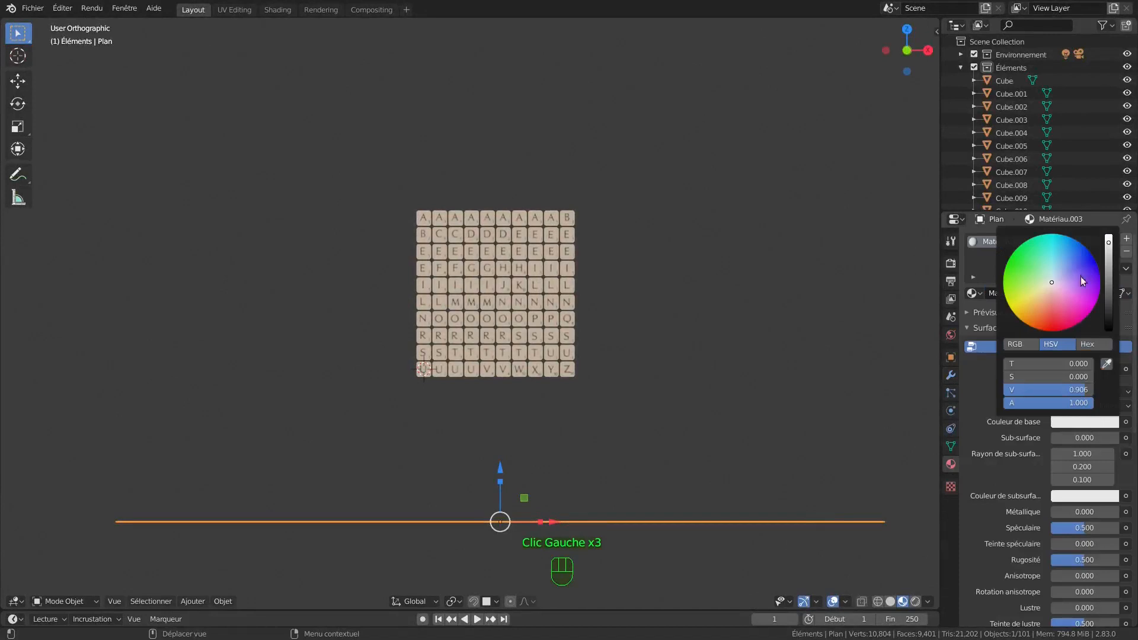
left_click_drag(1080, 277, 1087, 257)
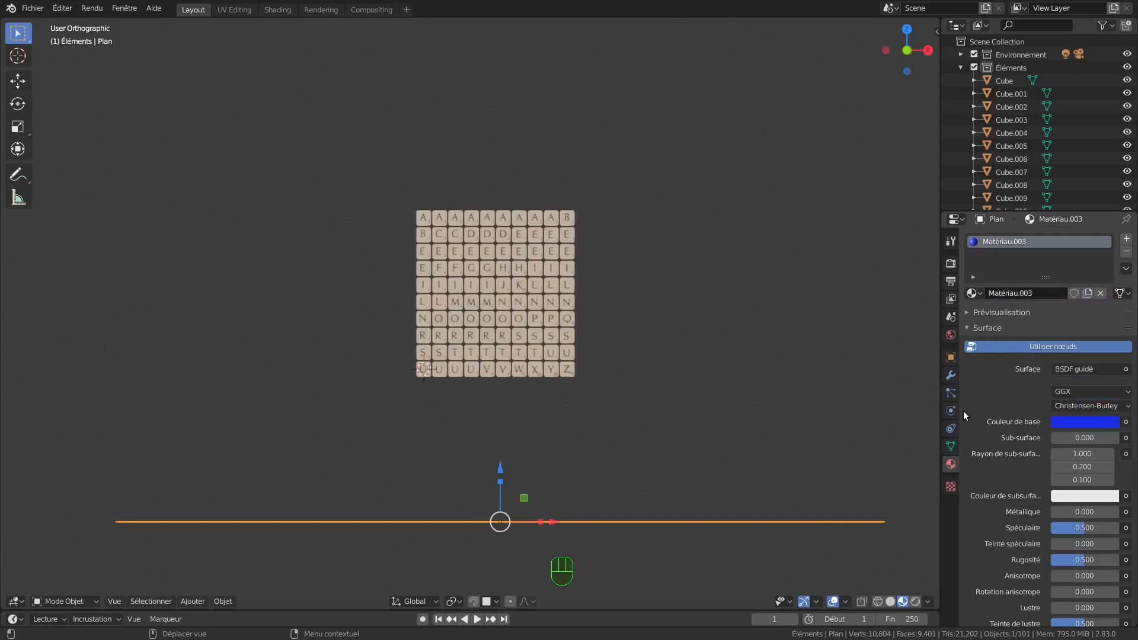
- Make the plane a passive rigid body with friction and elasticity both set to 0.5
left_click(952, 411)
left_click(1027, 341)
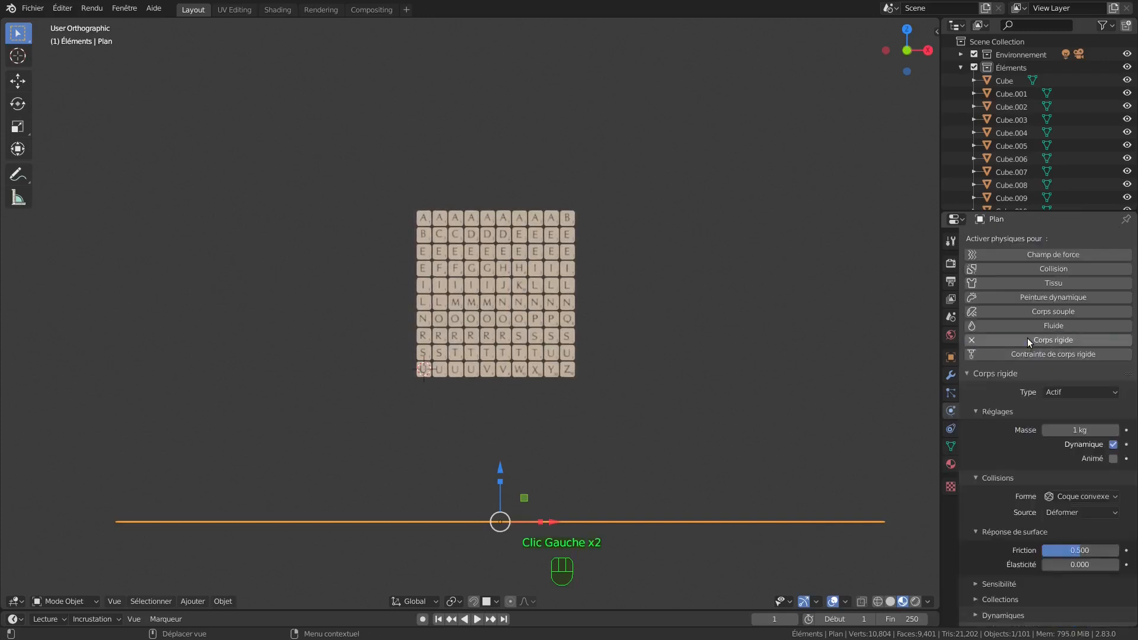
left_click(1053, 393)
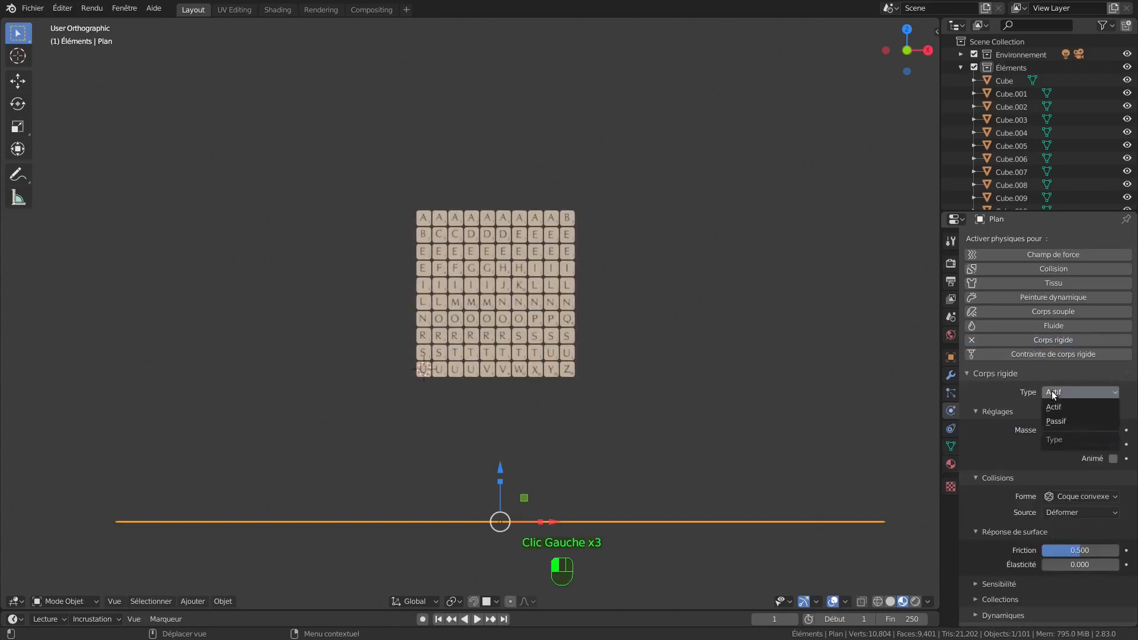
left_click(1053, 422)
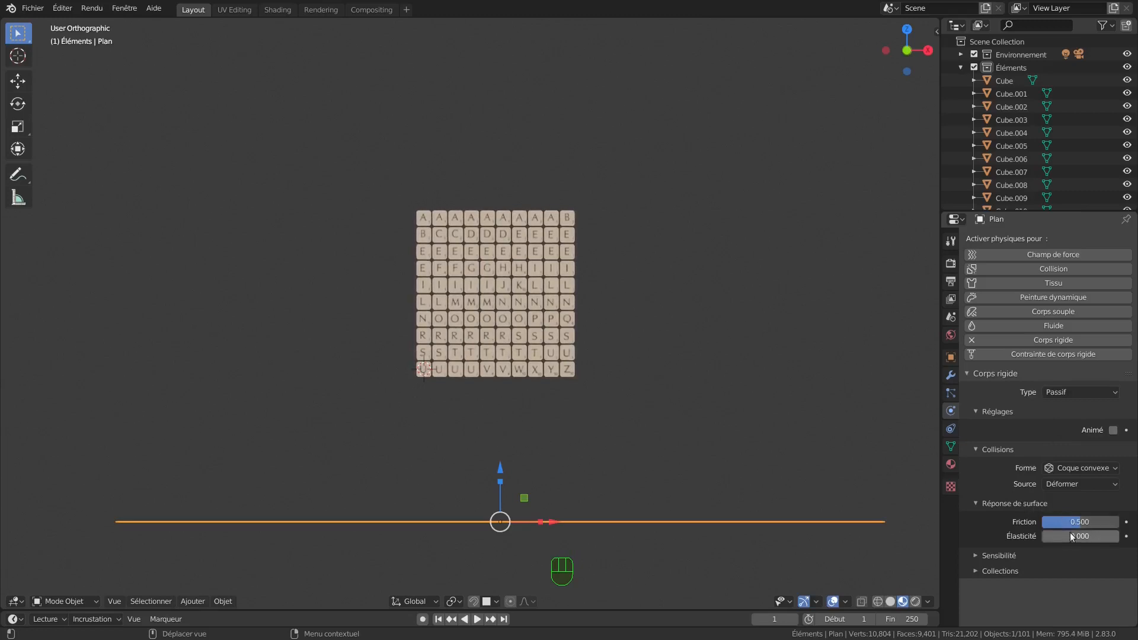
left_click_drag(1083, 520, 1083, 536)
left_click(1070, 565)
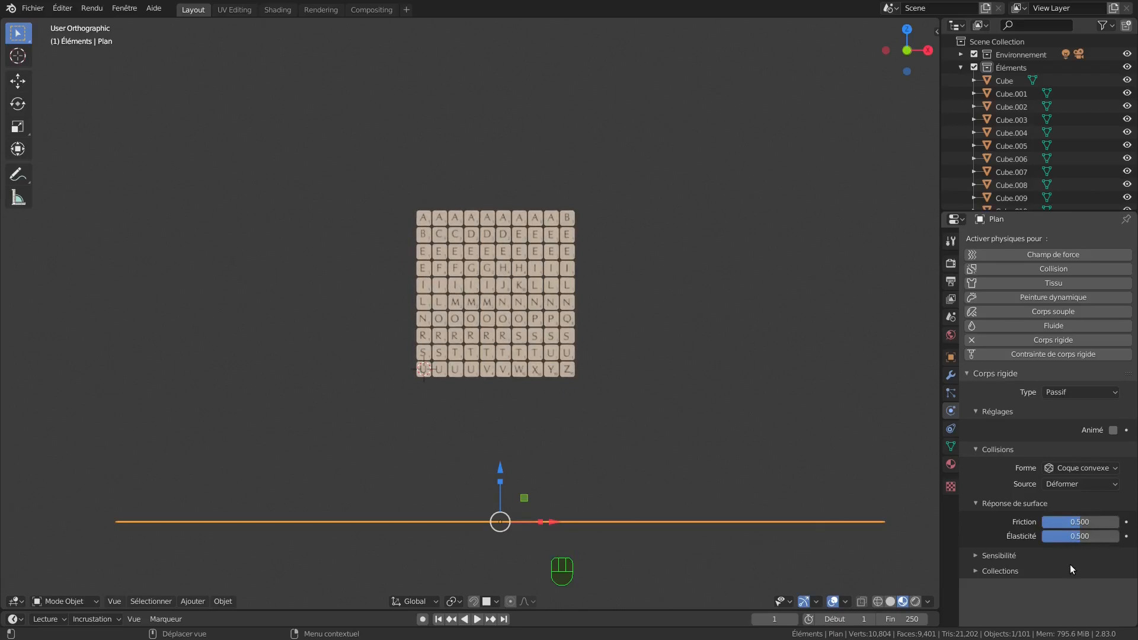
- Make the first U tile in the lowest row an active rigid body with a mass of 0.1 kg
scroll(419, 395, "up", 3)
scroll(422, 386, "up", 4)
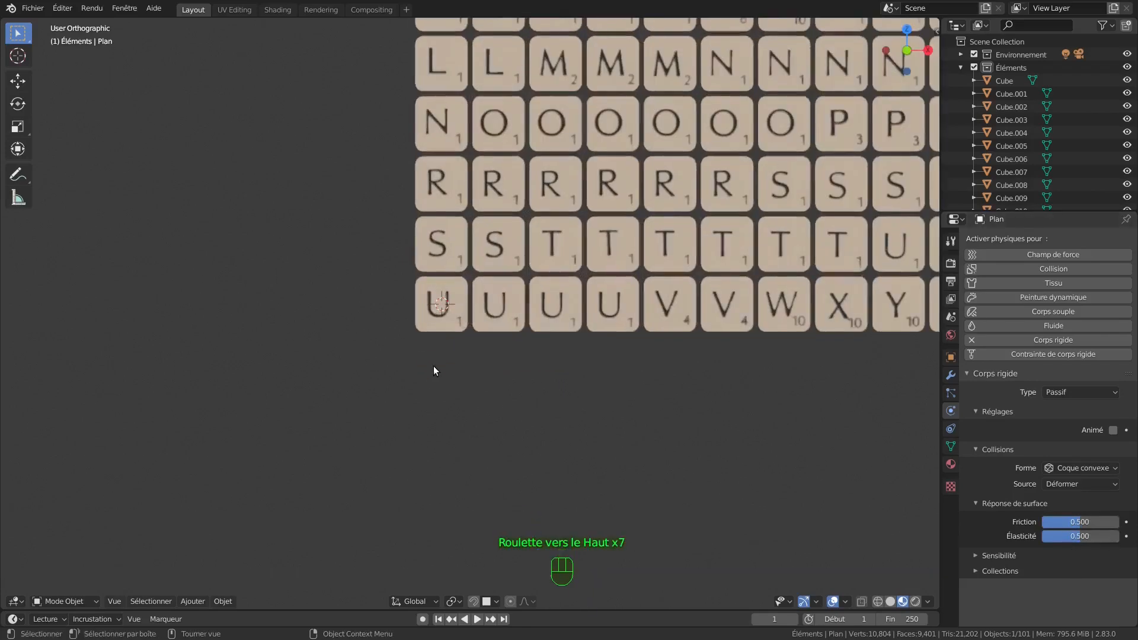
left_click(458, 325)
scroll(487, 382, "down", 4)
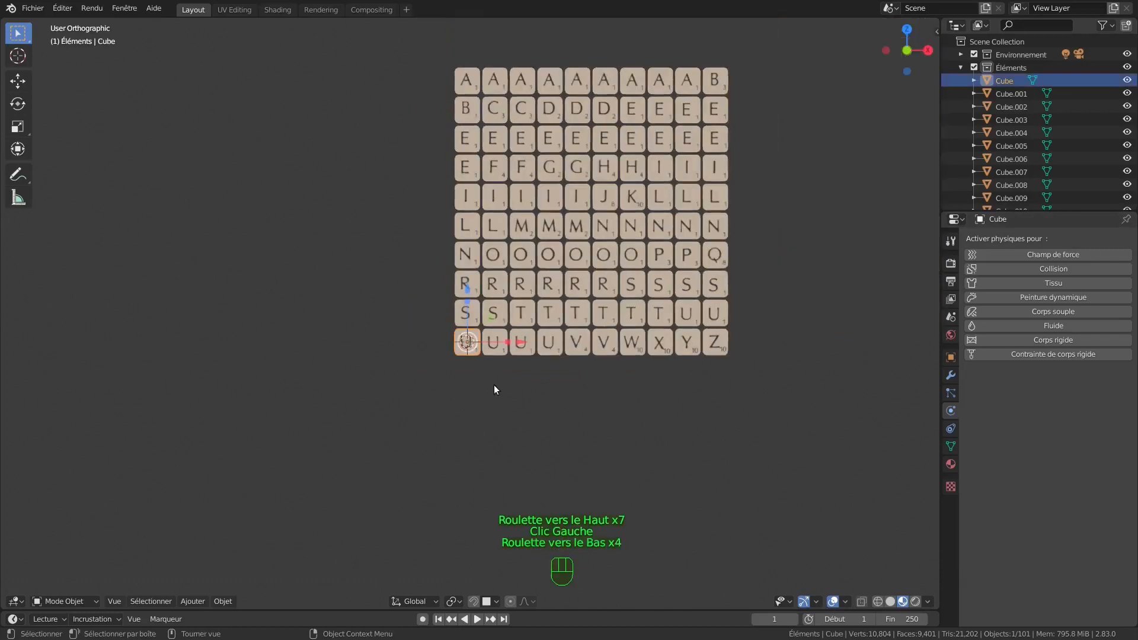
left_click(1066, 340)
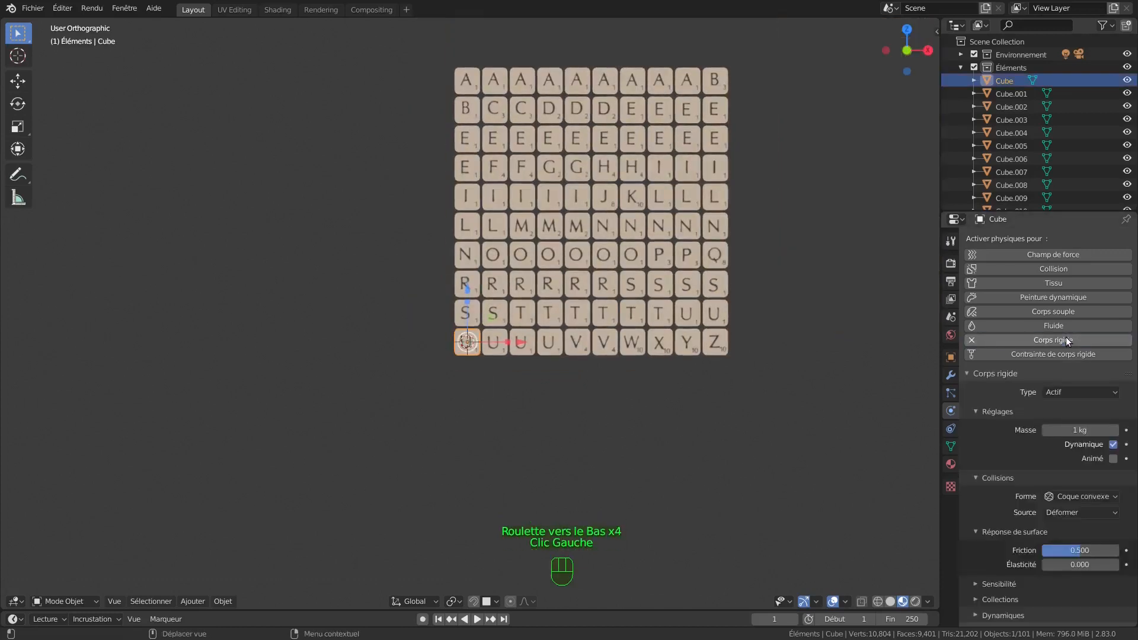
left_click(1072, 431)
type("0.1")
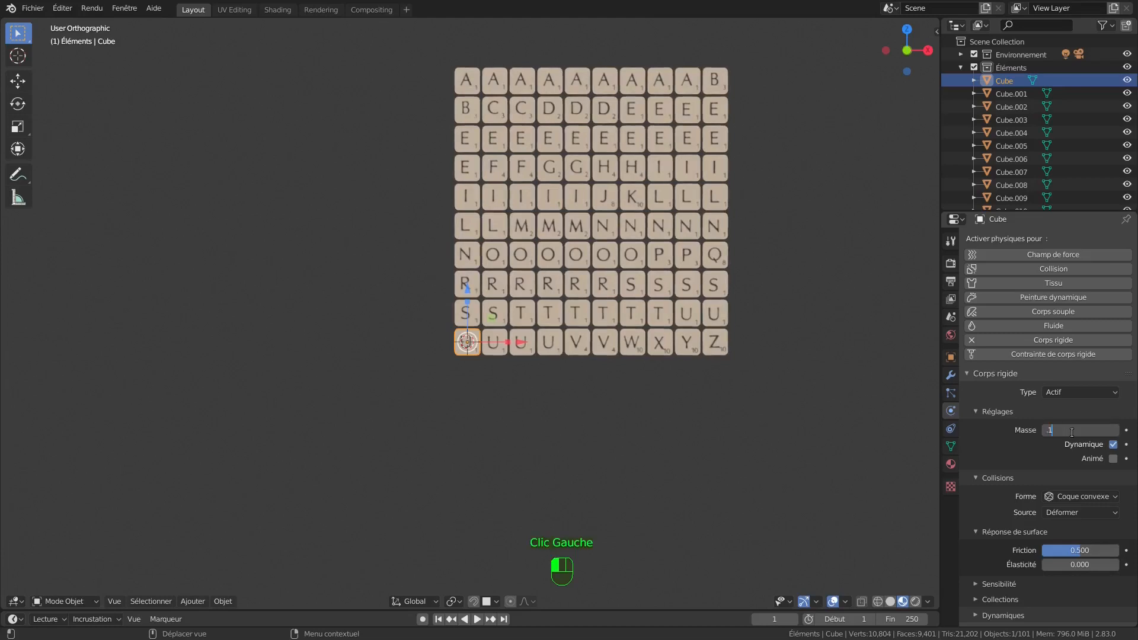
key("Return")
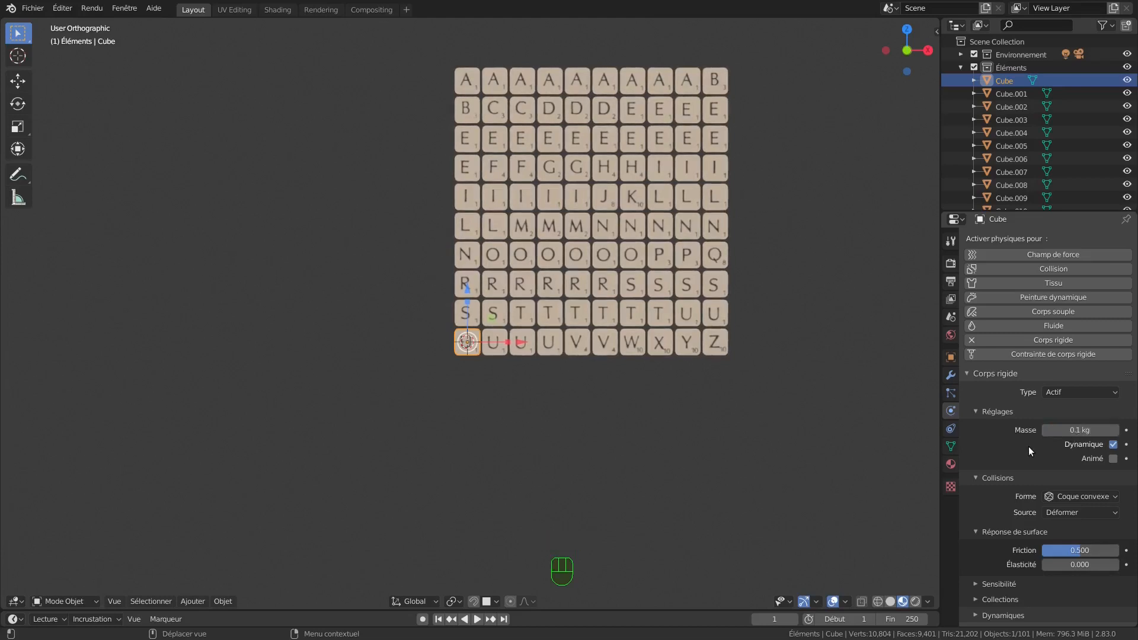
- In the tile's rigid body dynamics, set both the translation and rotation damping to 0.2
scroll(1029, 447, "down", 5)
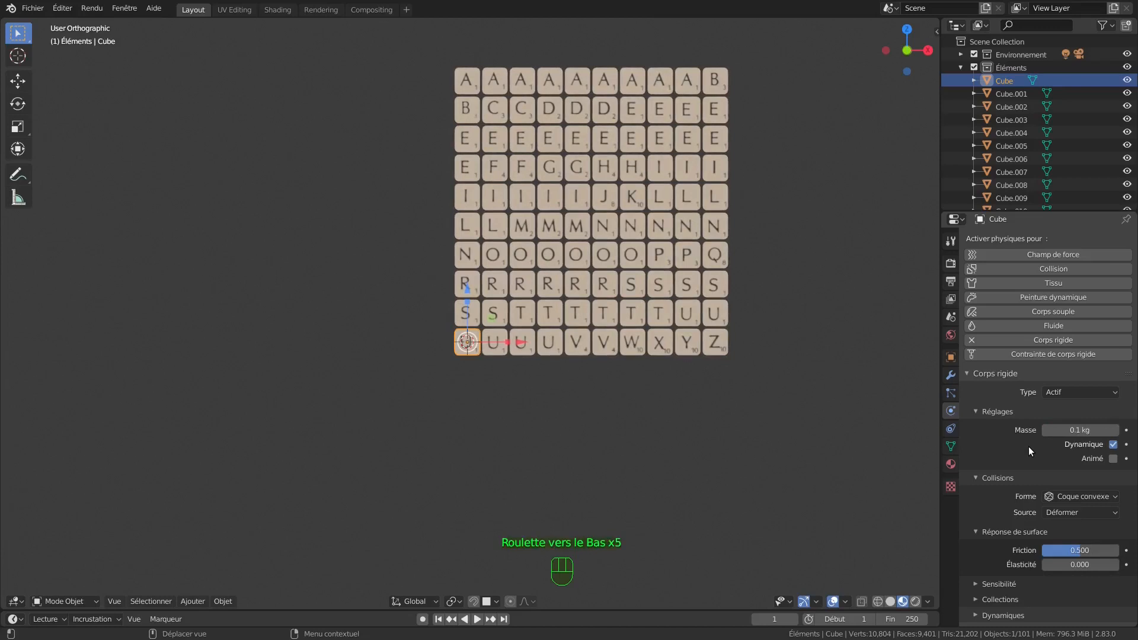
left_click(1008, 614)
scroll(1026, 536, "down", 5)
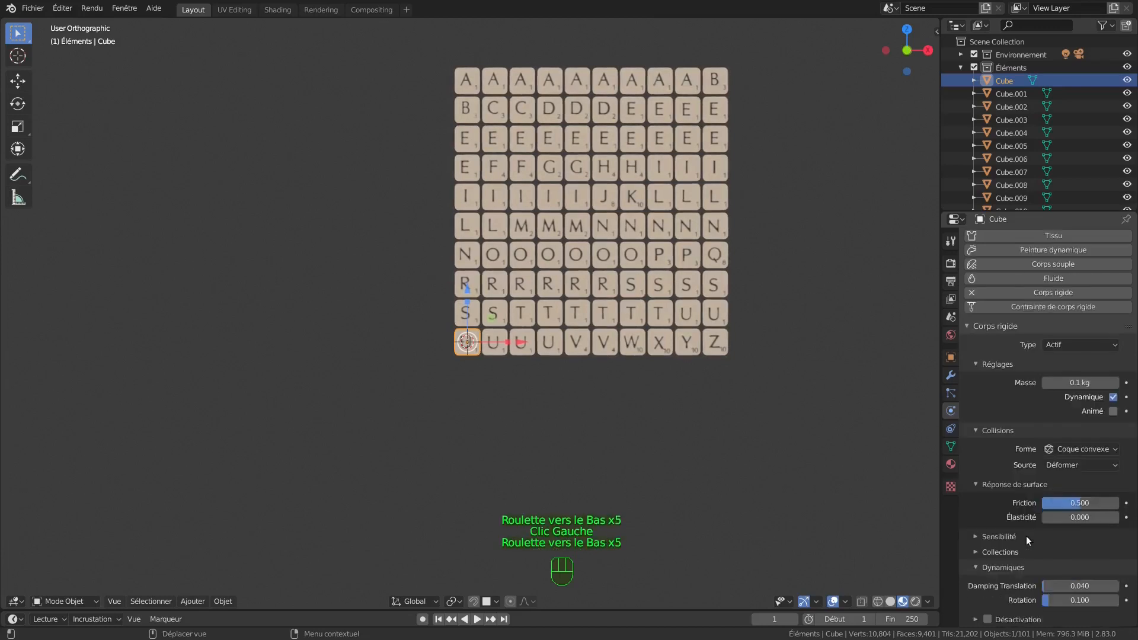
scroll(1085, 586, "down", 3)
left_click(1087, 585)
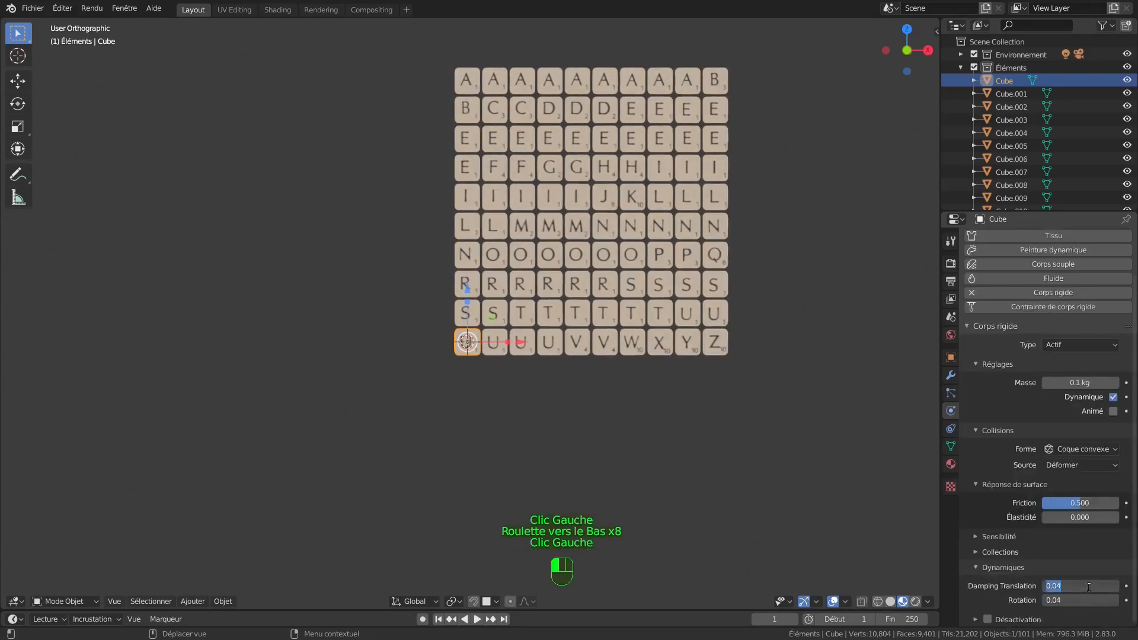
type("0.2")
key("Return")
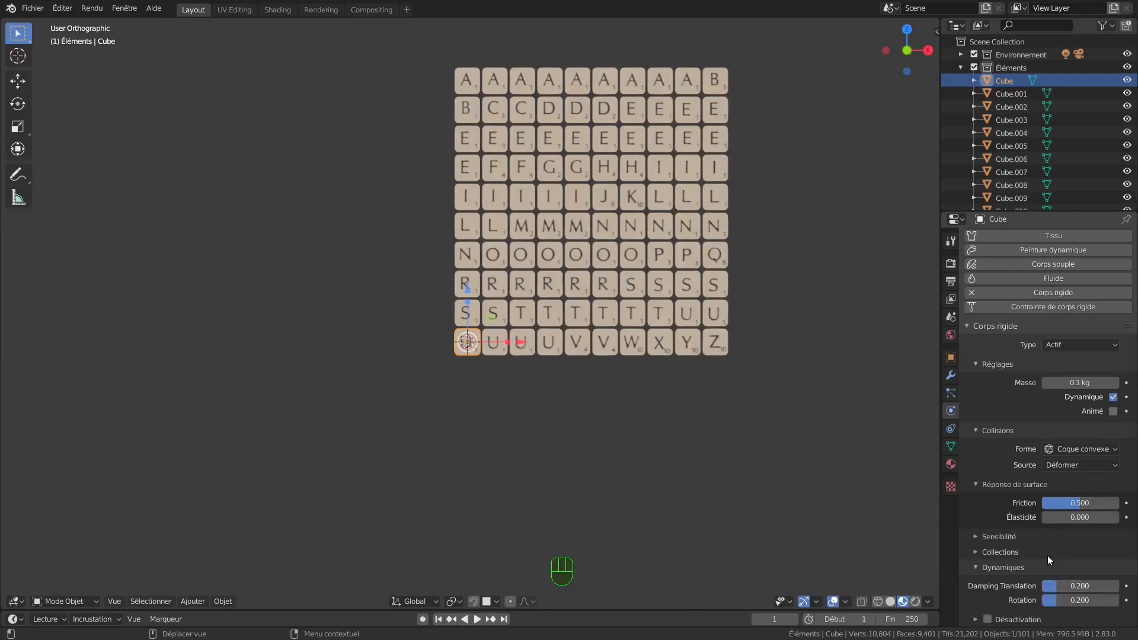
- Select all the tiles and copy the rigid body settings from the active U tile to them
left_click_drag(420, 34, 785, 375, "shift")
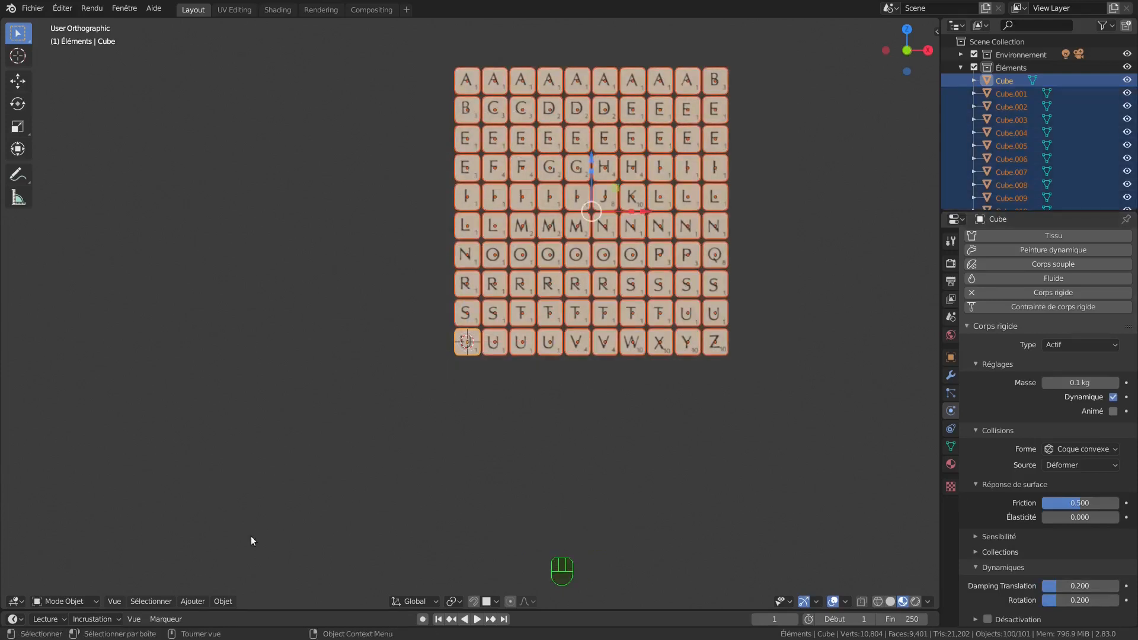
left_click(229, 603)
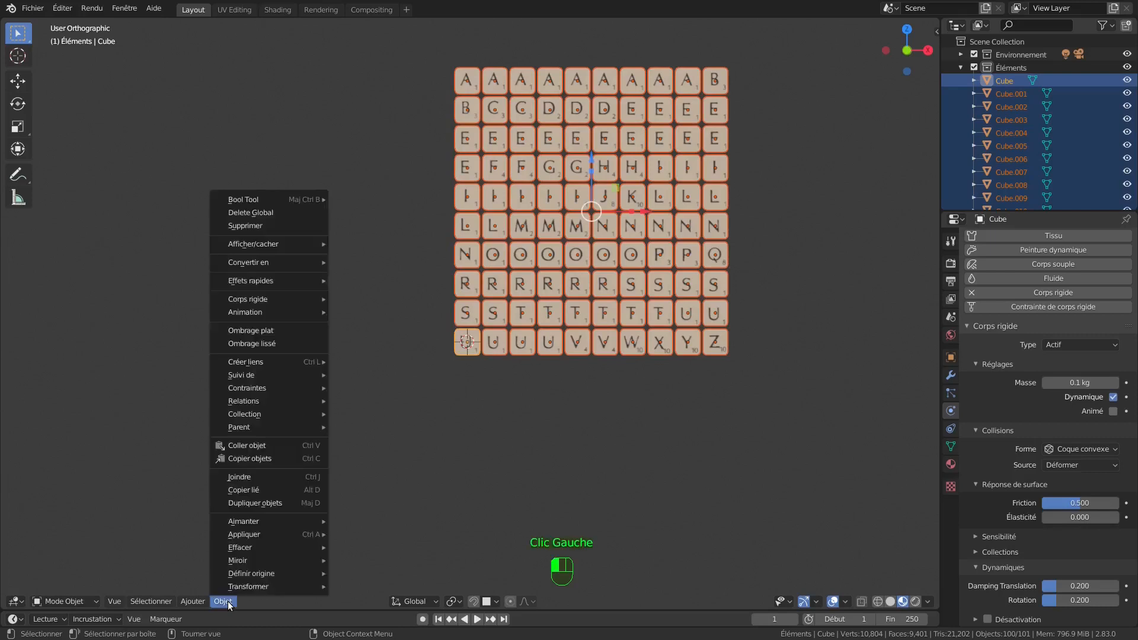
mouse_move(275, 300)
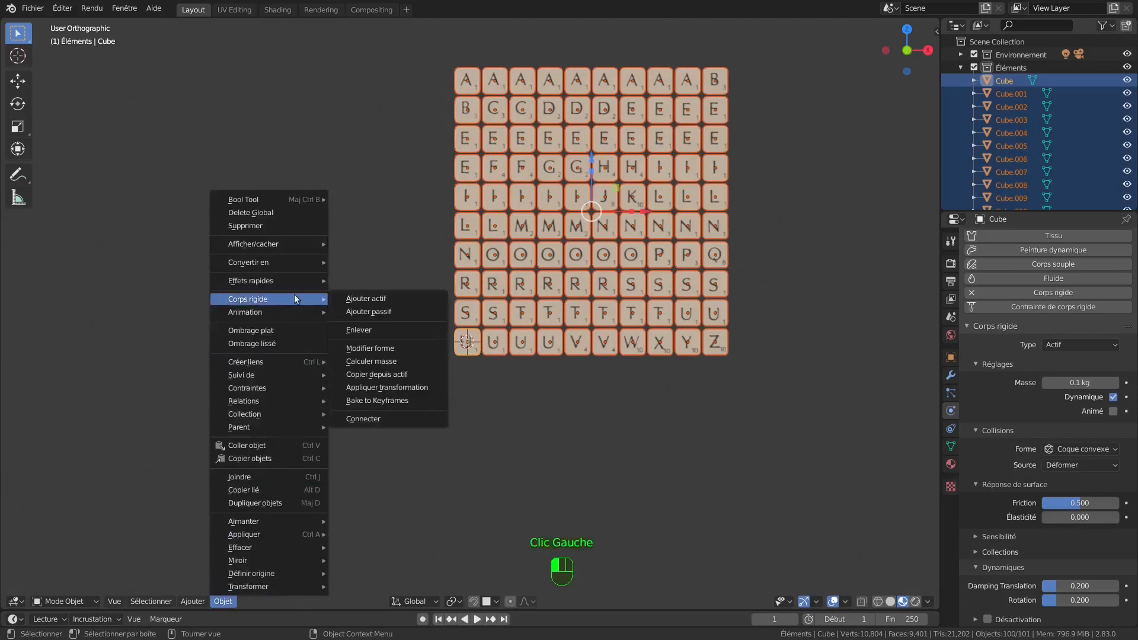
left_click(369, 375)
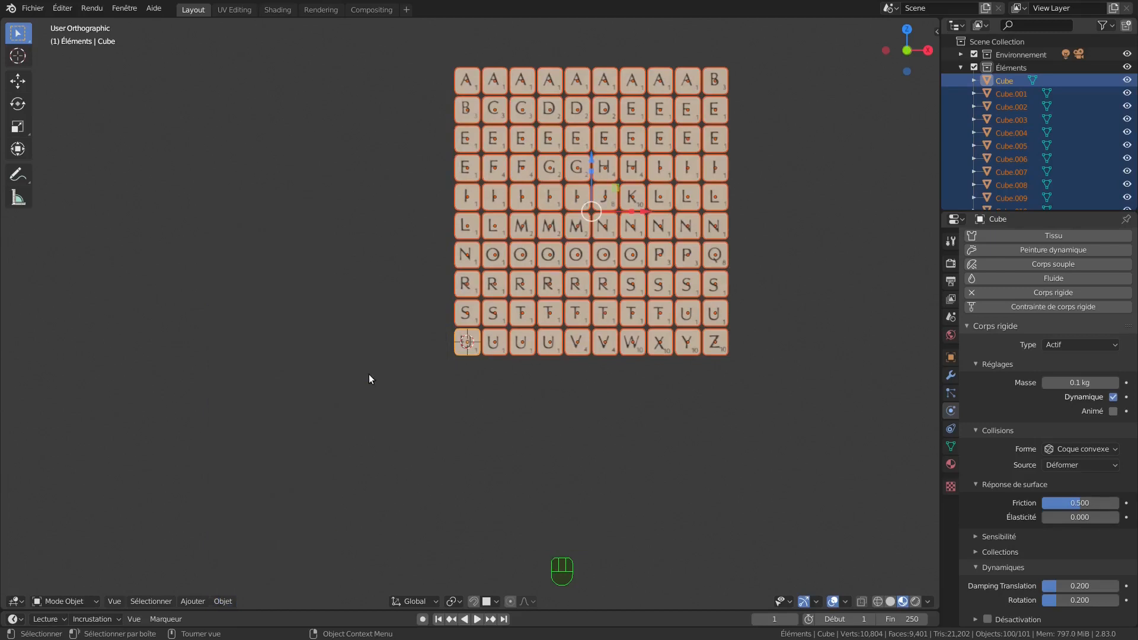
- Rotate the whole grid of tiles by 30° in the front orthographic view
scroll(447, 386, "down", 2)
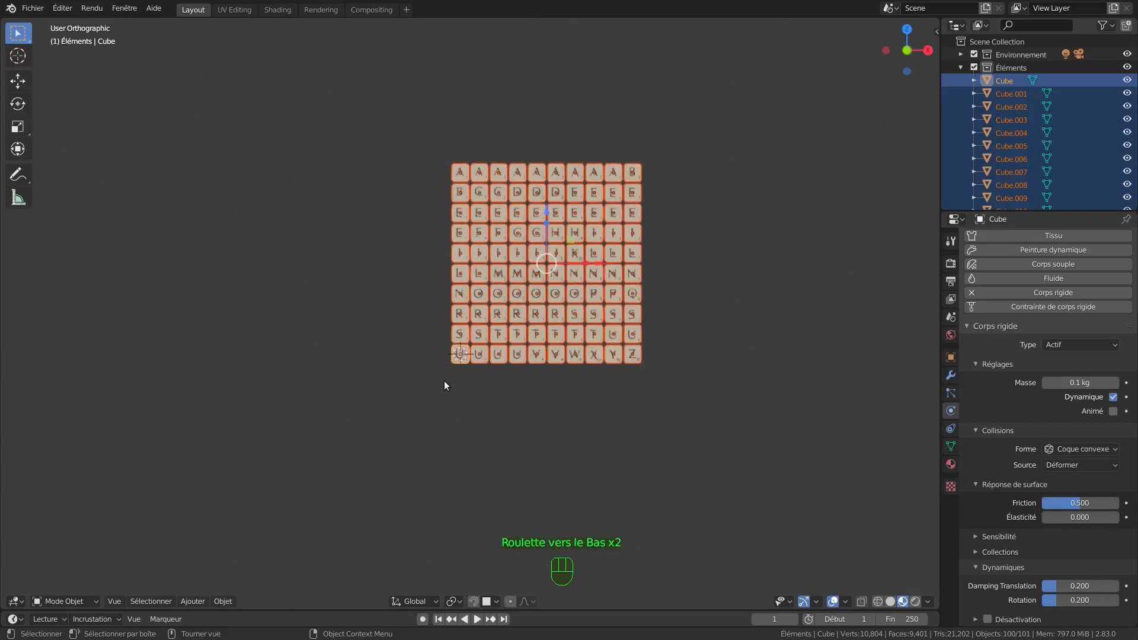
key("KP_1")
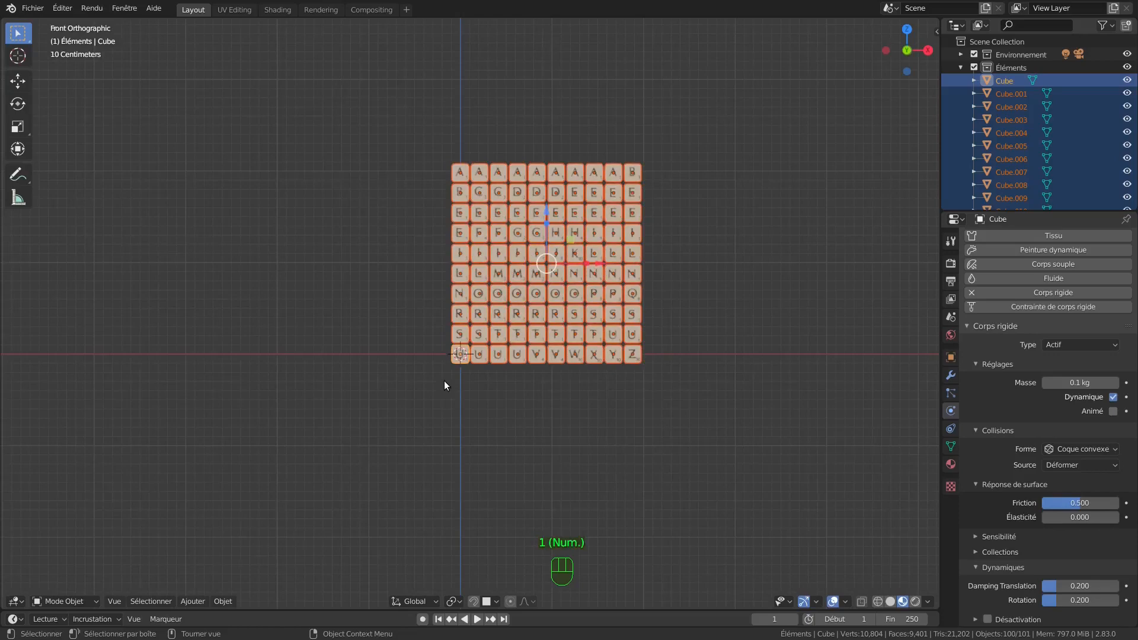
key("r")
key("KP_3")
key("KP_0")
key("KP_Enter")
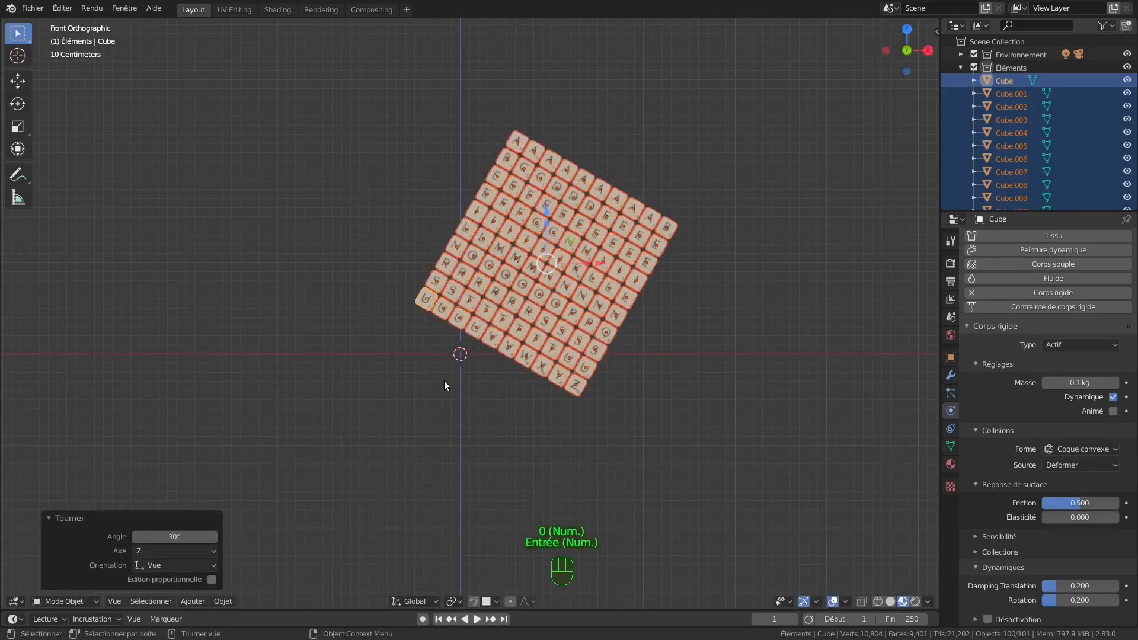
- Rotate the whole grid of tiles by 45° in the right orthographic view
key("KP_3")
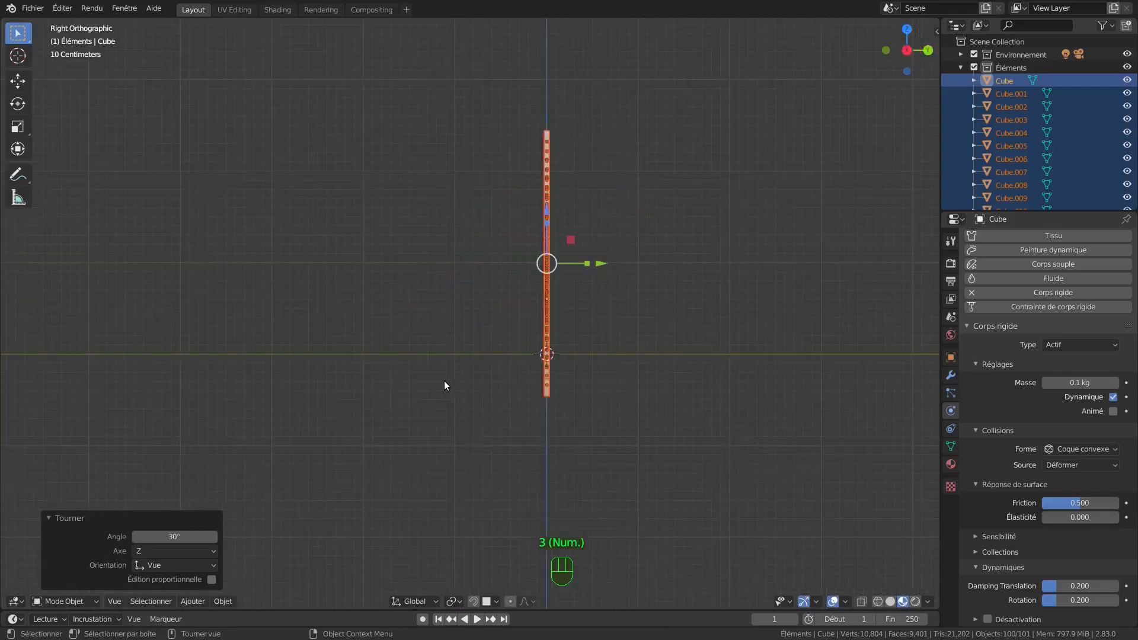
key("r")
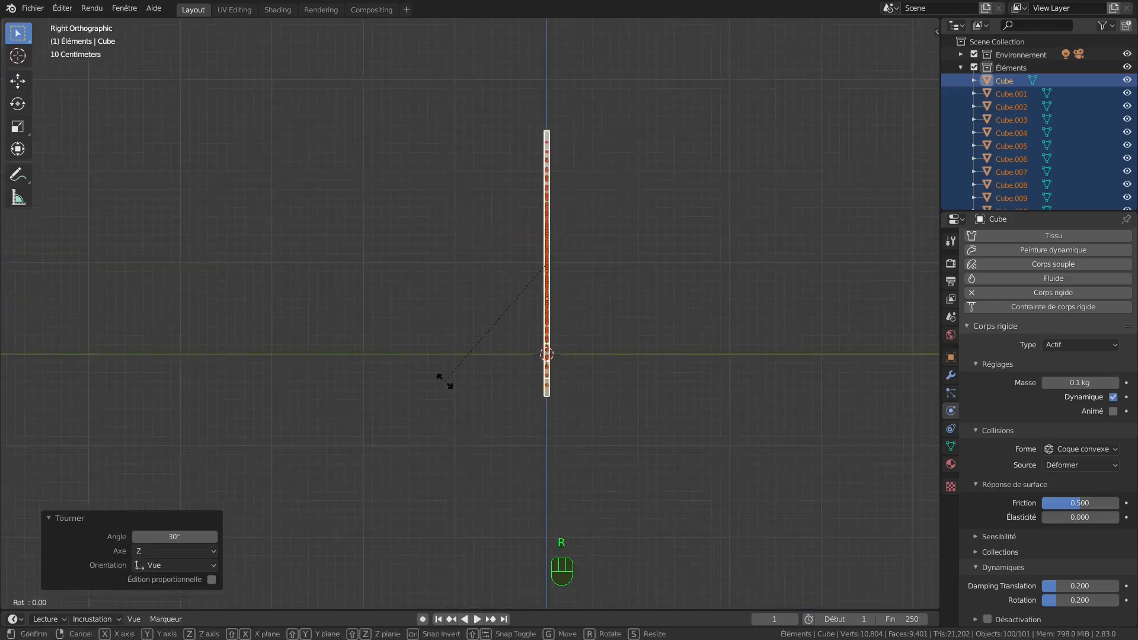
key("KP_4")
key("KP_5")
key("KP_Enter")
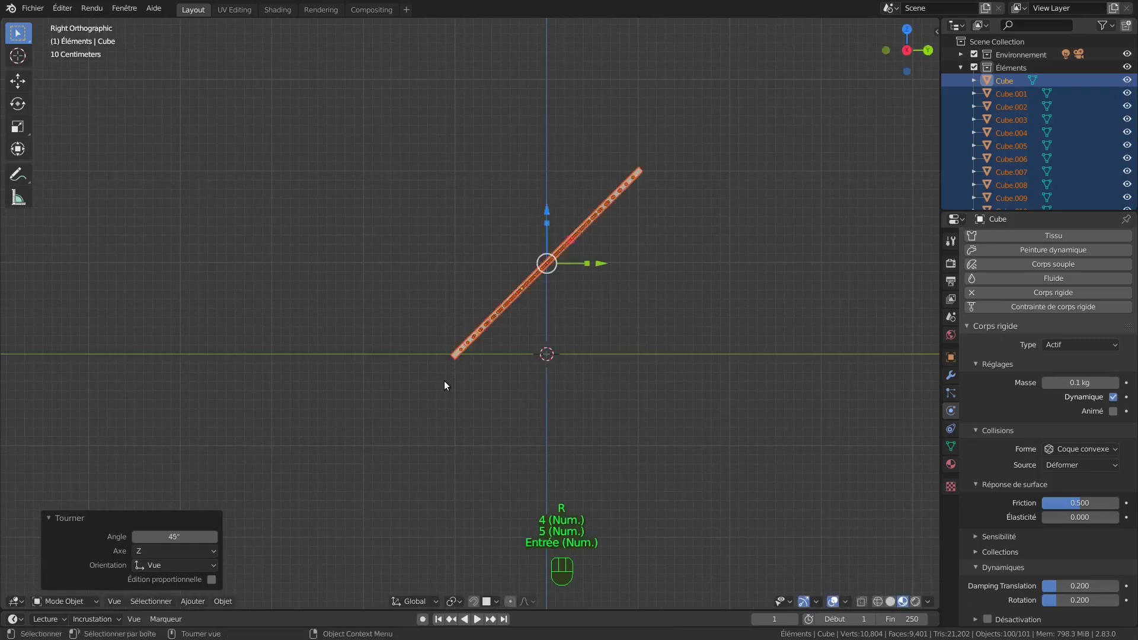
- Play the rigid body simulation from an angled view showing tiles and plane, and deselect the tiles
scroll(444, 386, "down", 4)
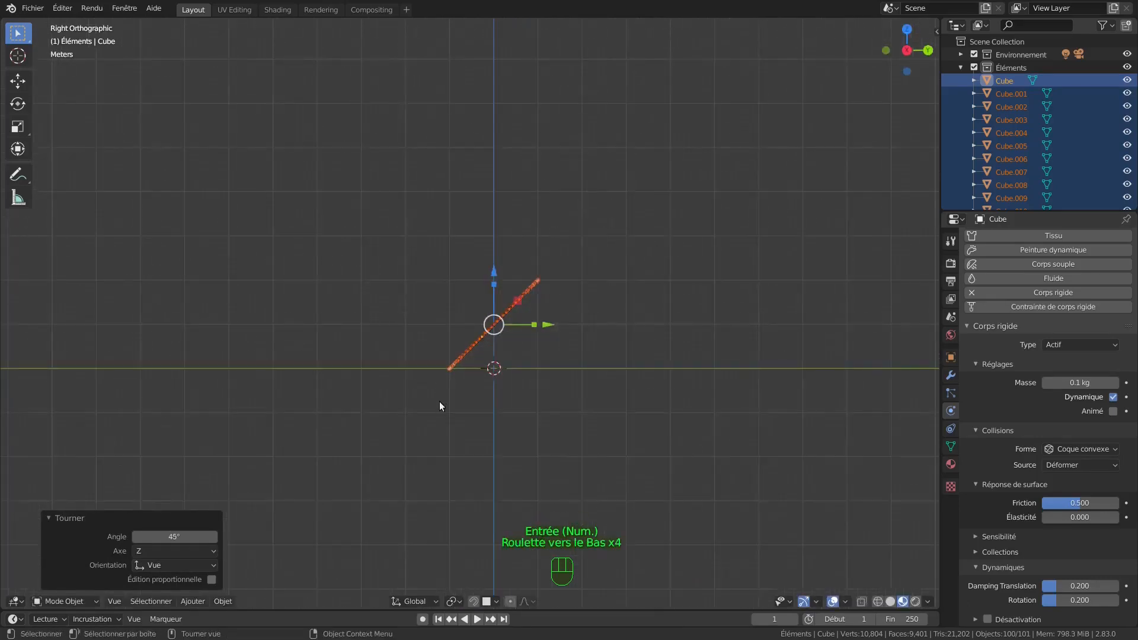
middle_click_drag(439, 402, 485, 307, "shift")
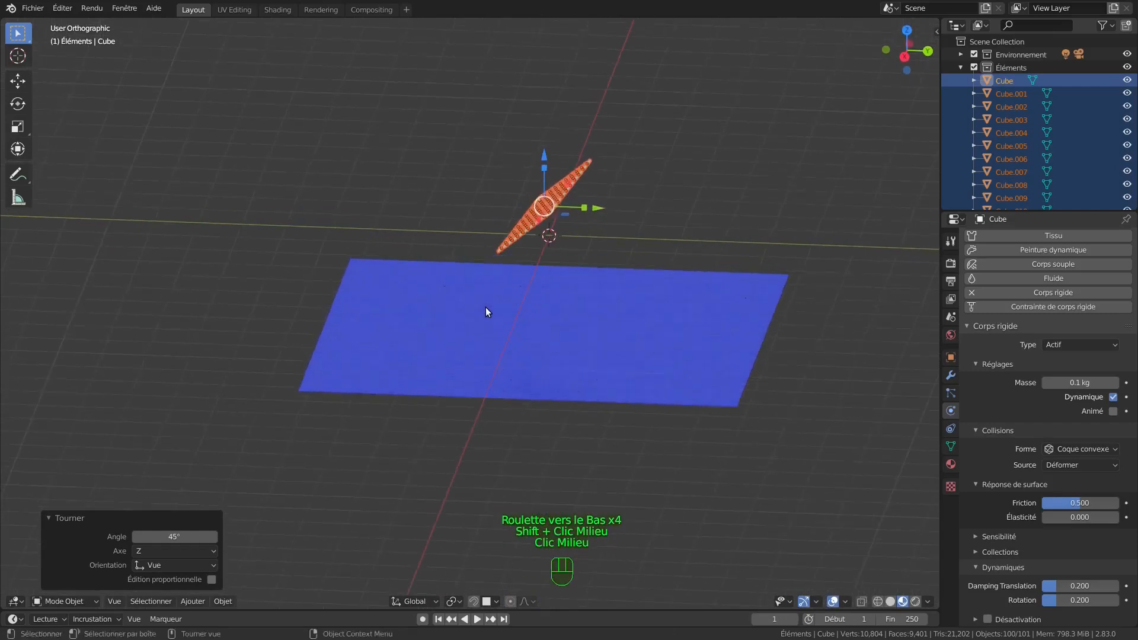
left_click(477, 619)
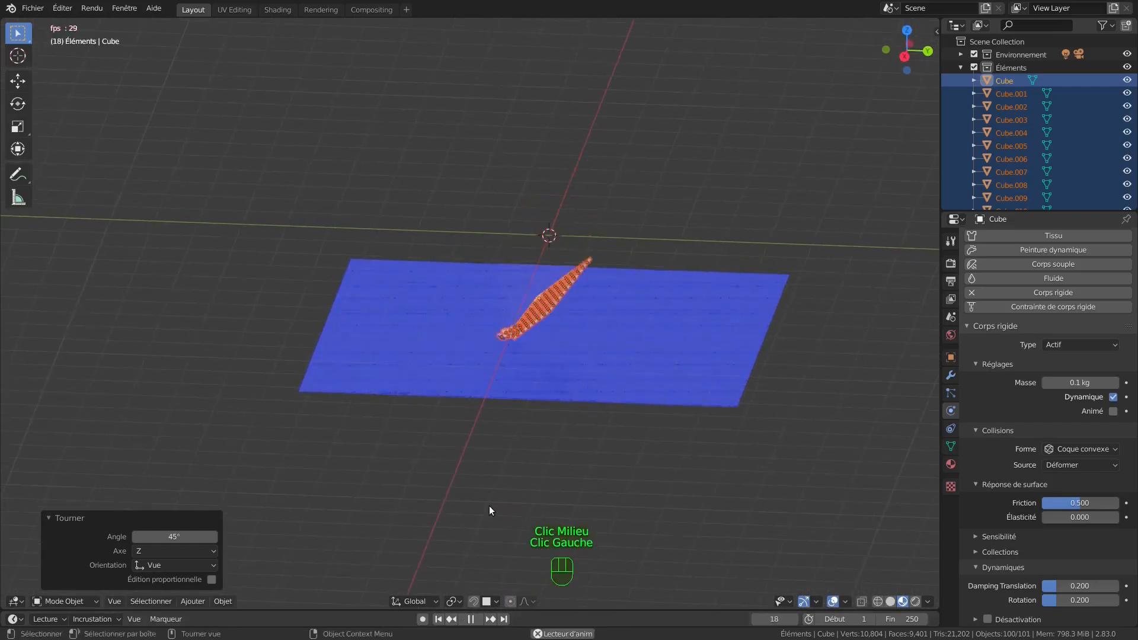
left_click(489, 507)
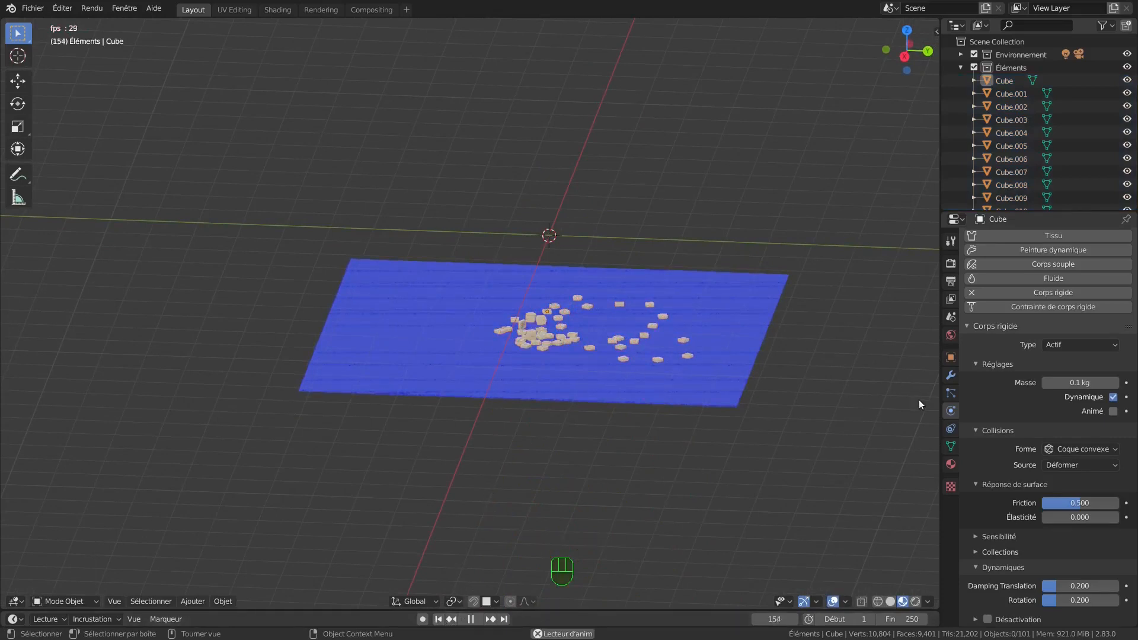
- Stop the playback and set the scene's rigid body world to 200 steps per second
left_click(951, 317)
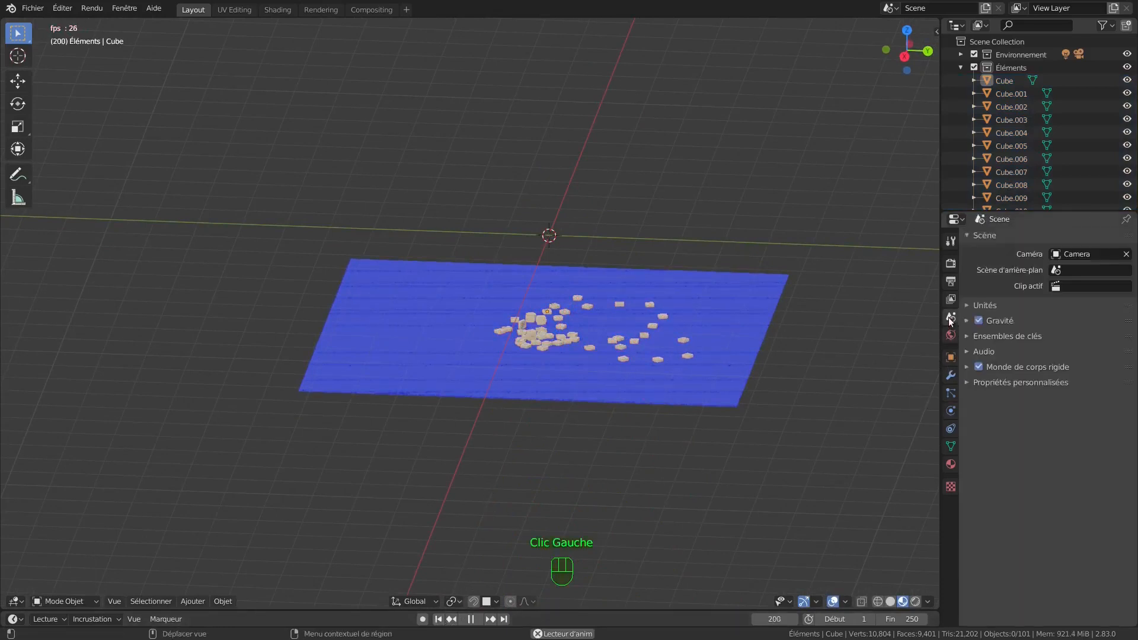
left_click(1010, 365)
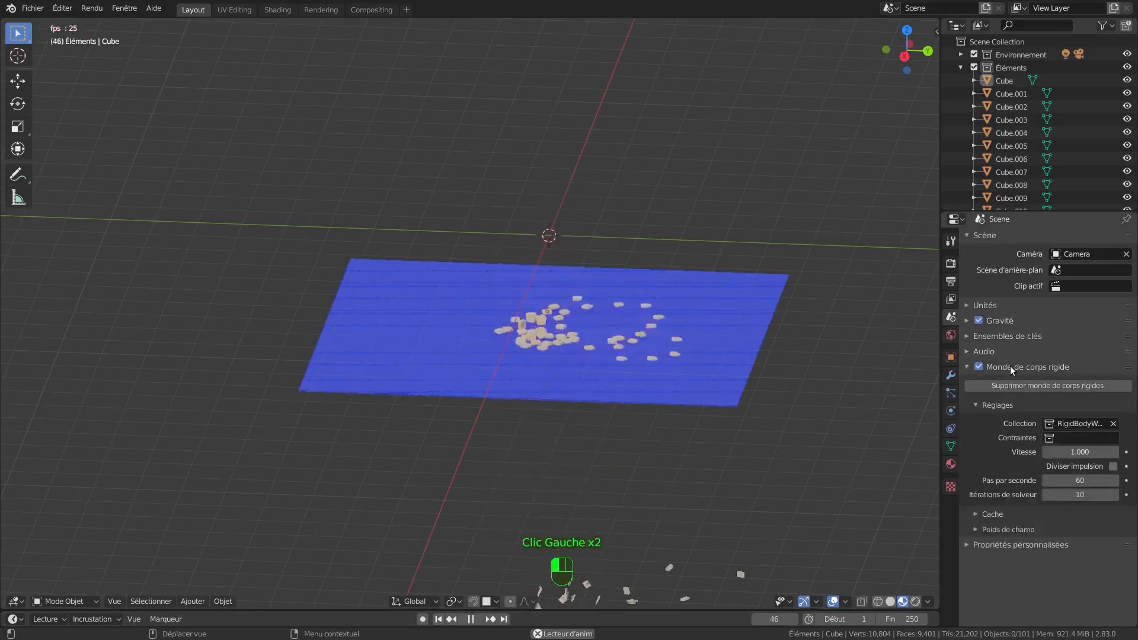
left_click(471, 619)
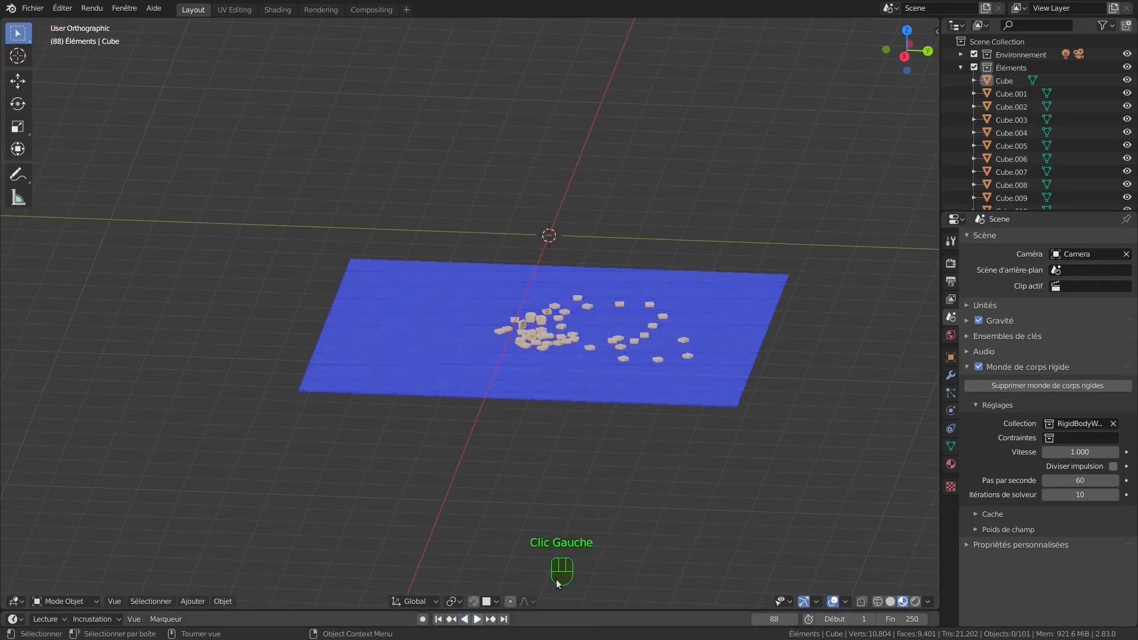
double_click(1078, 480)
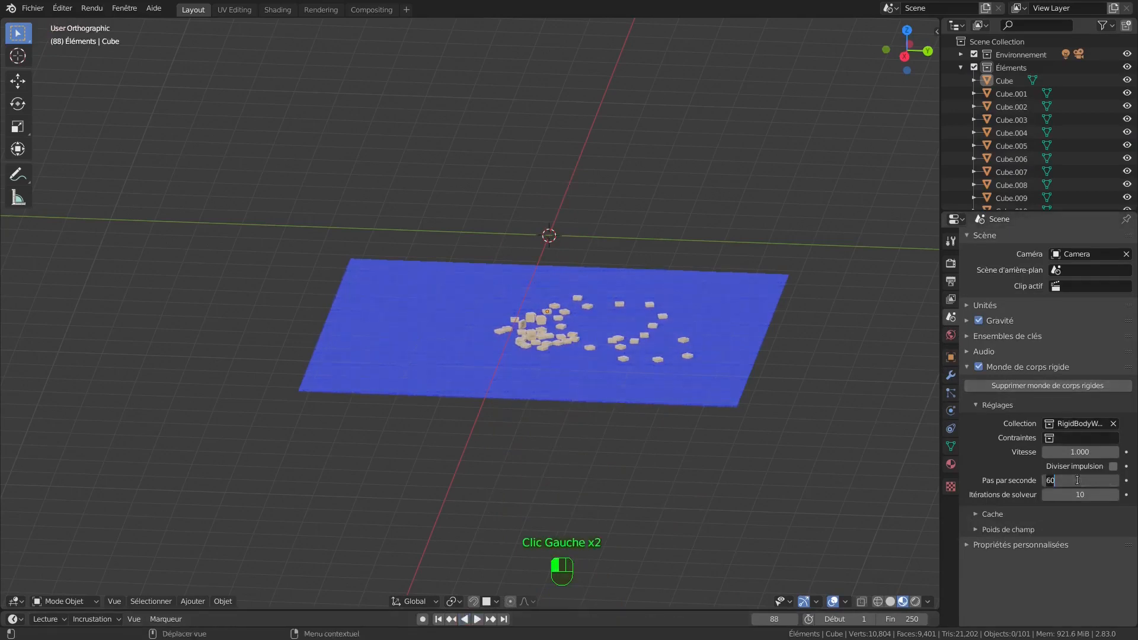
type("200")
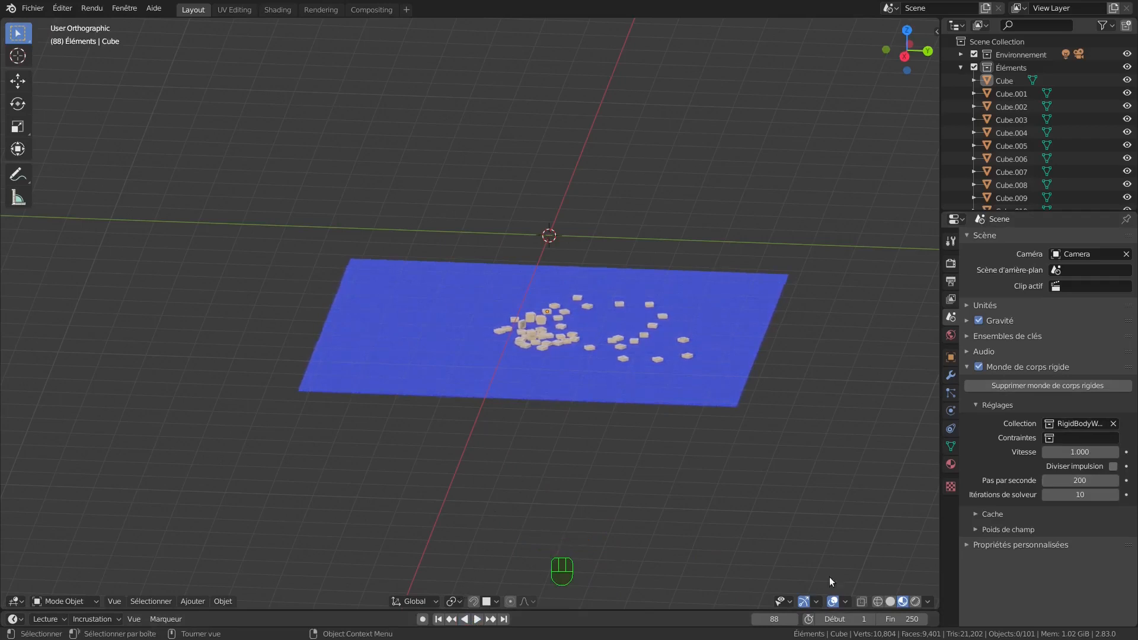
- Set the animation's end frame to 100
left_click(913, 619)
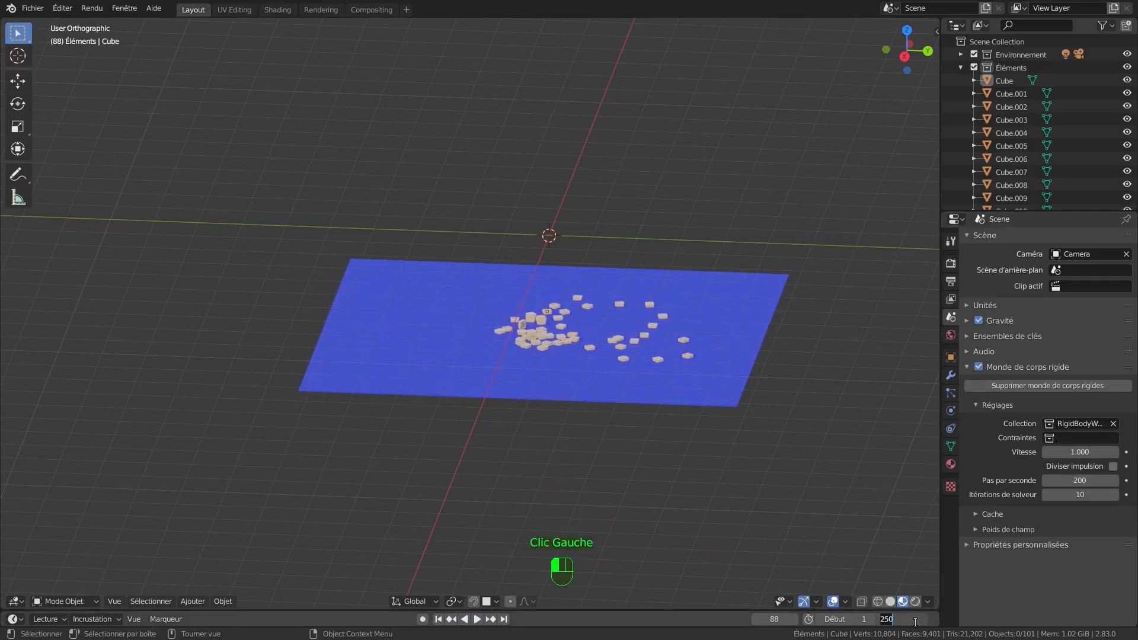
type("100")
key("Return")
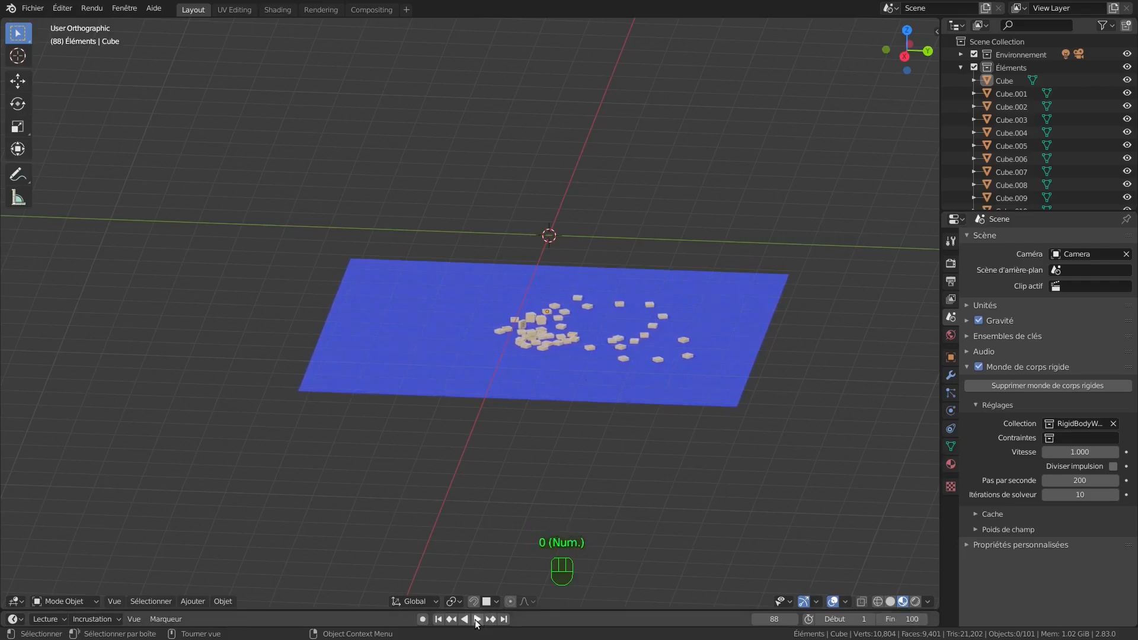
- Replay the rigid body simulation from the first frame and pause it at frame 58 with the tiles scattered on the plane
left_click(438, 619)
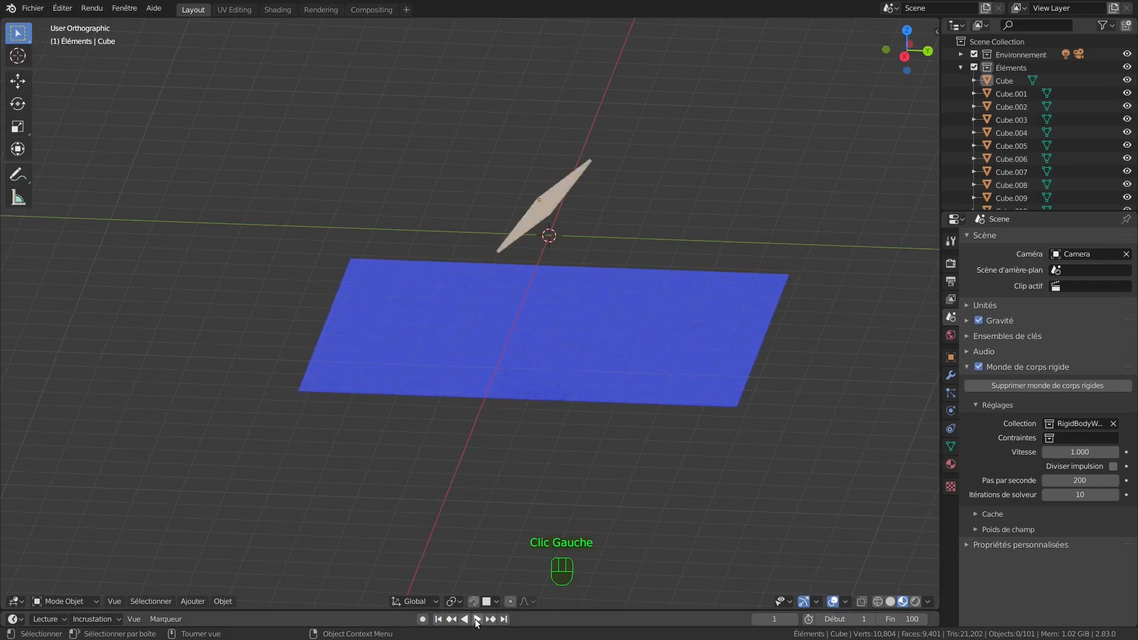
left_click(477, 619)
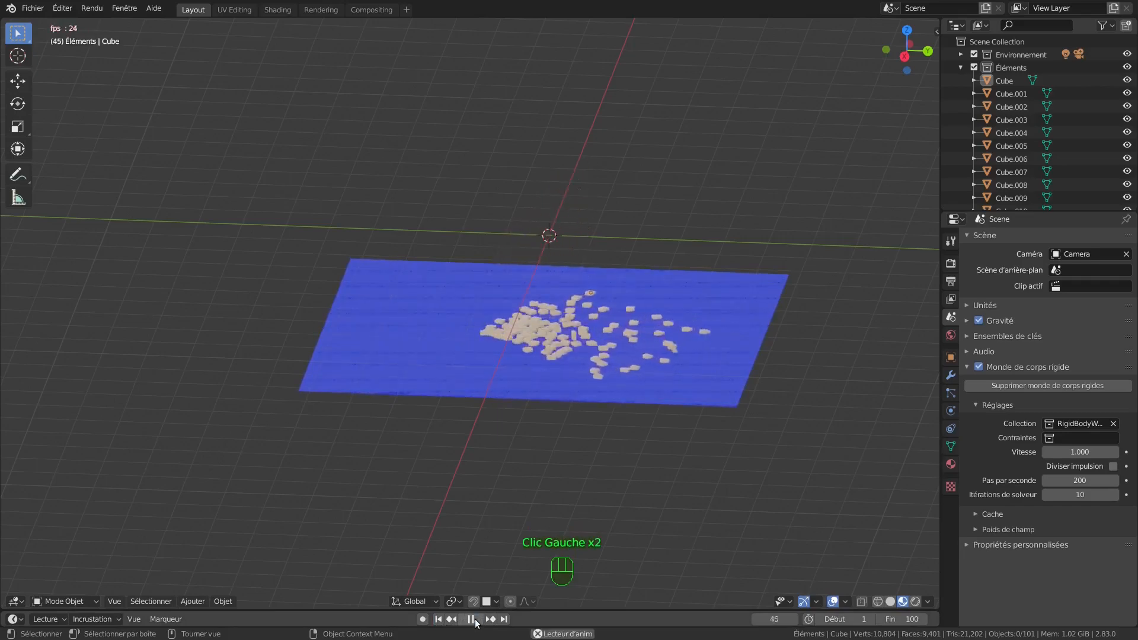
middle_click_drag(530, 481, 548, 524)
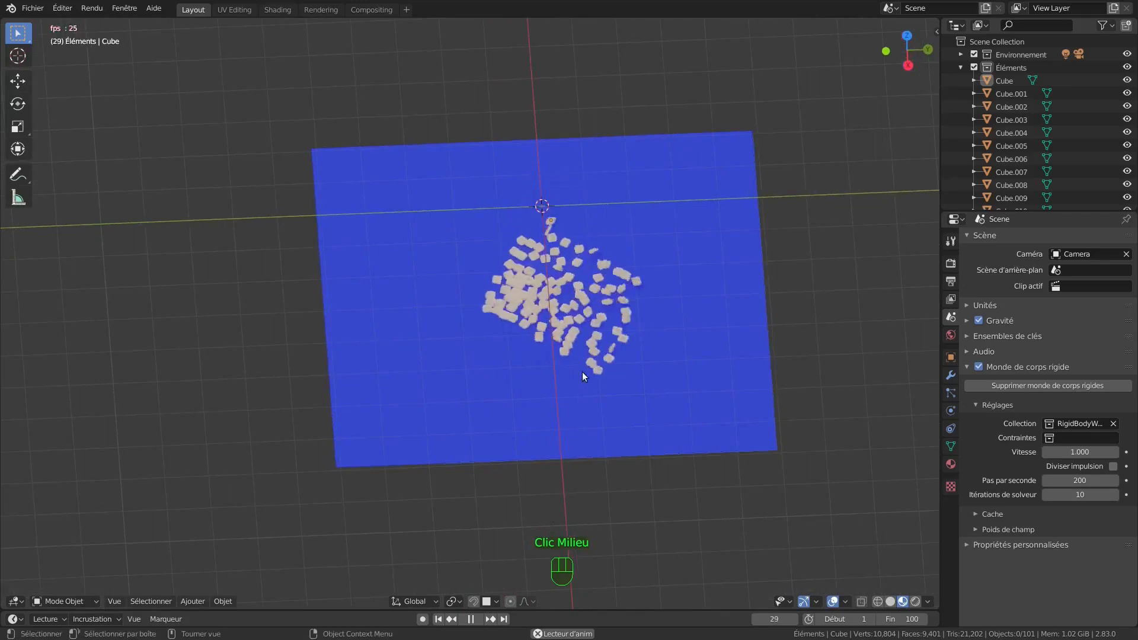
scroll(582, 350, "up", 3)
left_click(471, 619)
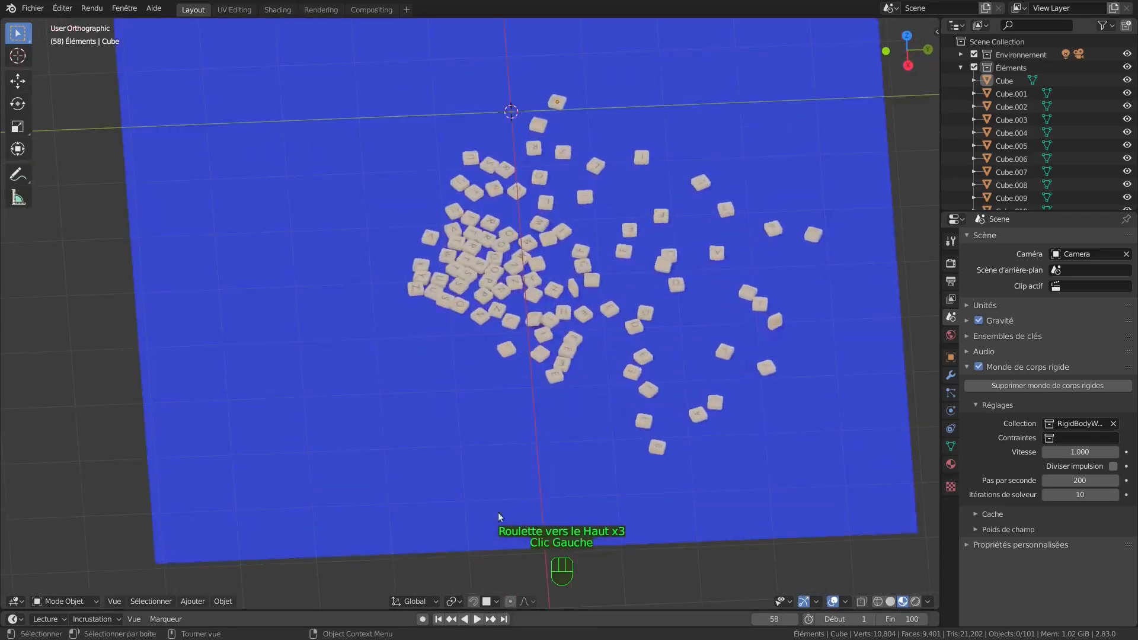
- Select all the tiles and the plane and apply their rigid body transformation at the current frame
mouse_move(537, 413)
middle_mouse_down()
mouse_move(523, 413)
mouse_move(535, 422)
middle_mouse_up()
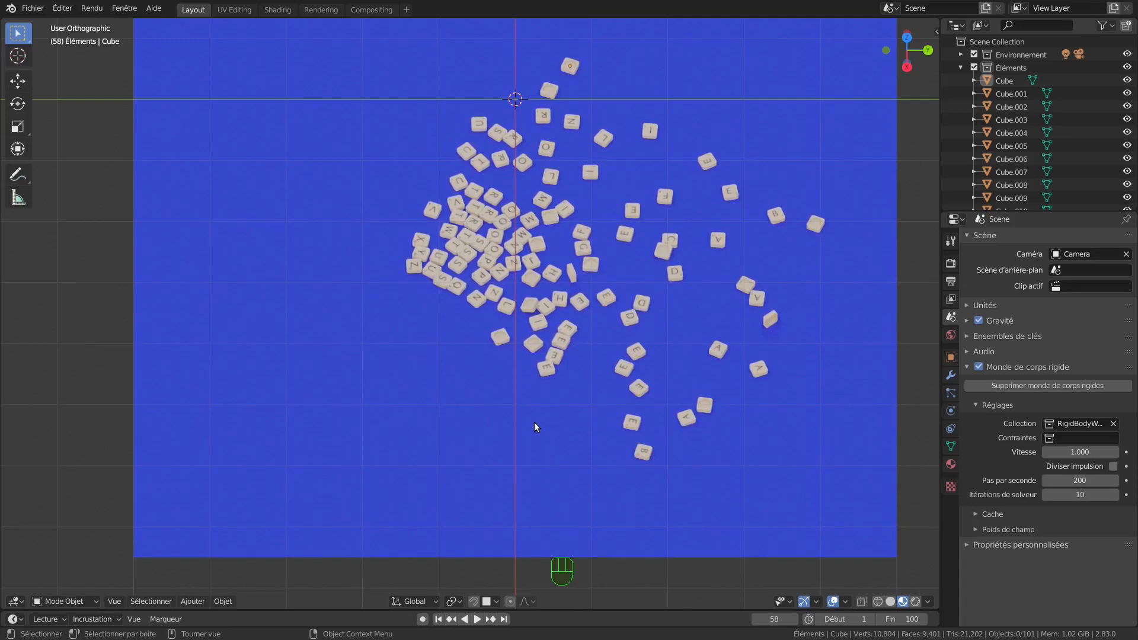
scroll(535, 427, "down", 1)
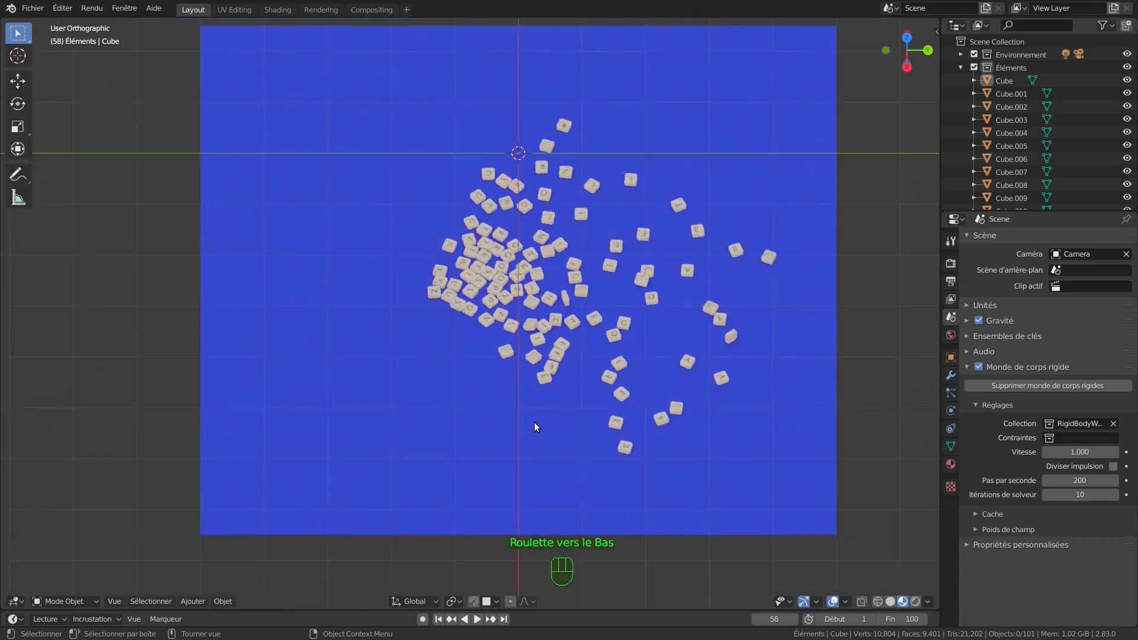
left_click_drag(165, 36, 869, 559, "shift")
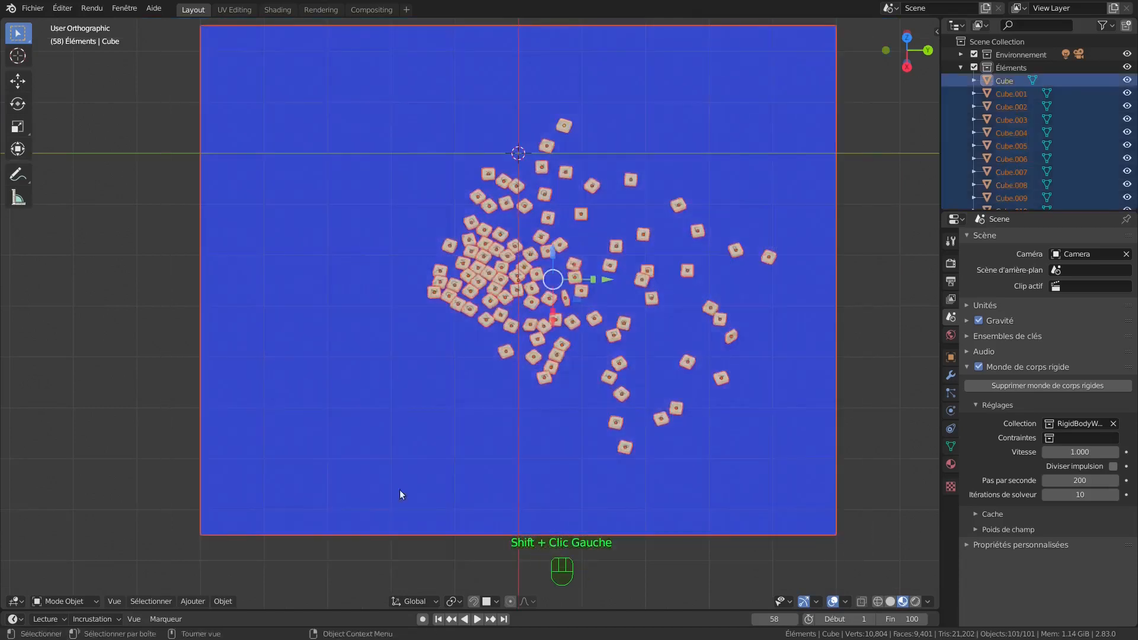
left_click(222, 601)
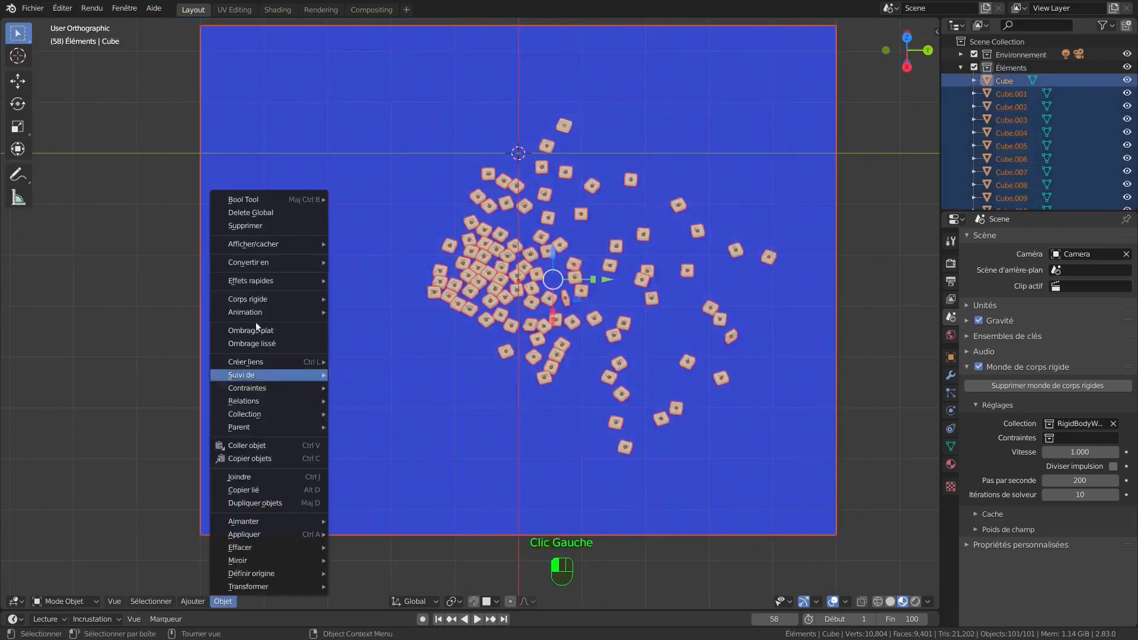
mouse_move(264, 296)
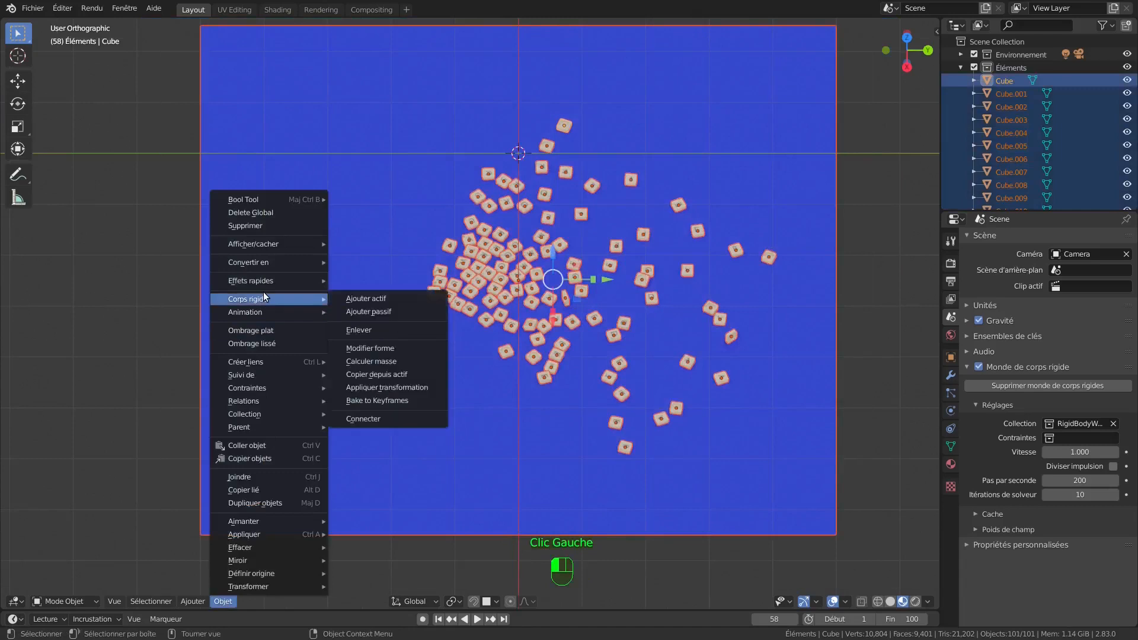
left_click(412, 388)
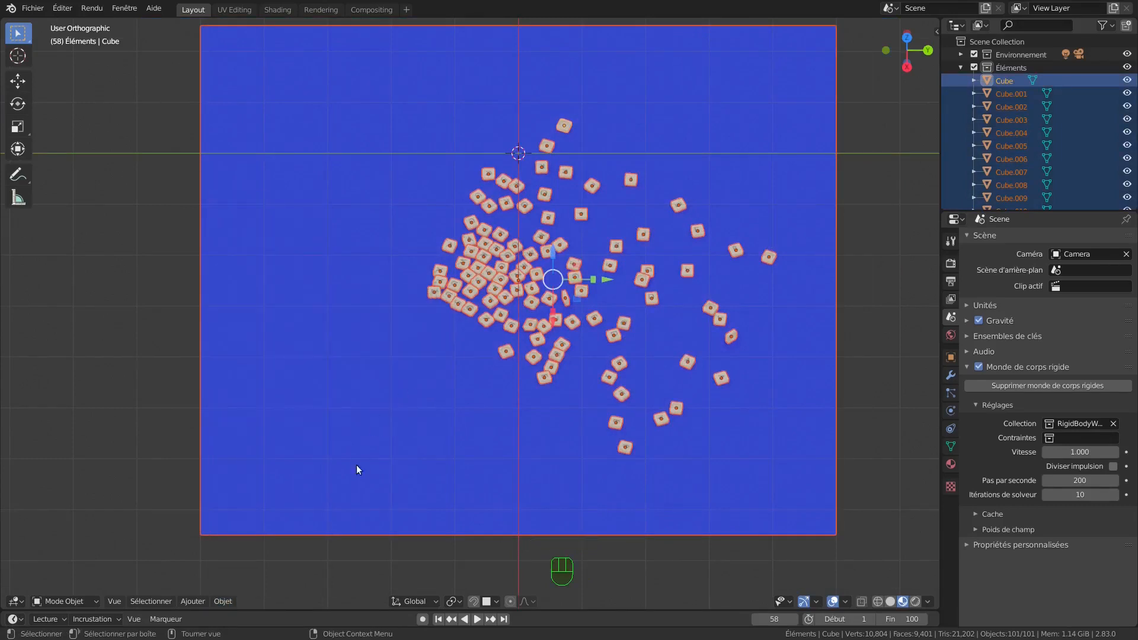
- Play the animation briefly to check the tiles' applied positions, and select only the plane for a closer look at the letters
left_click(477, 619)
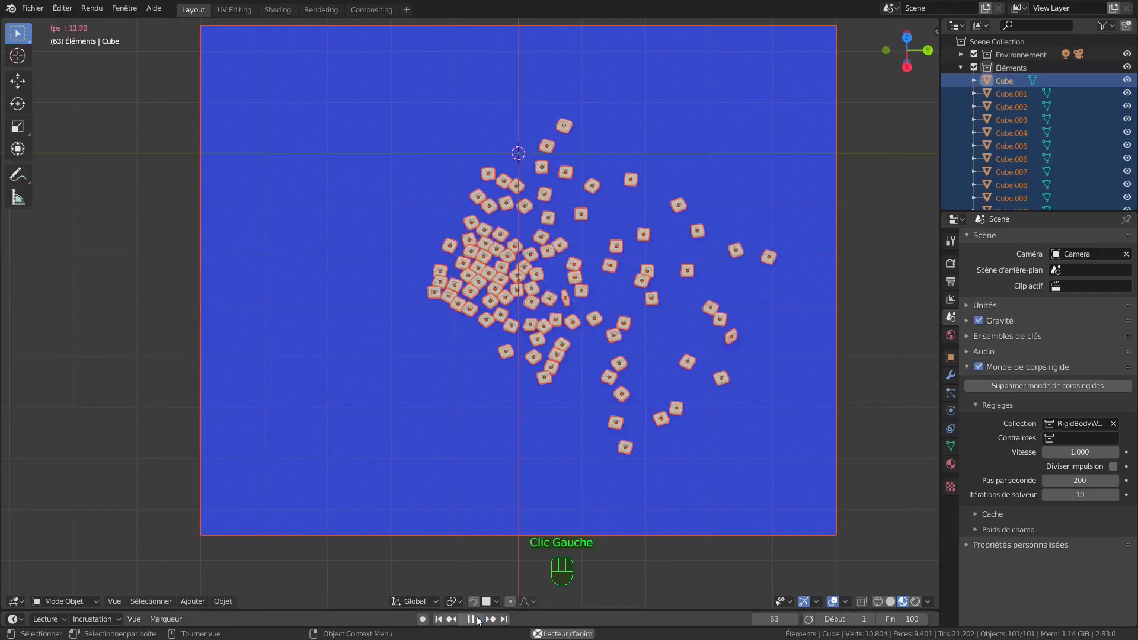
left_click(471, 619)
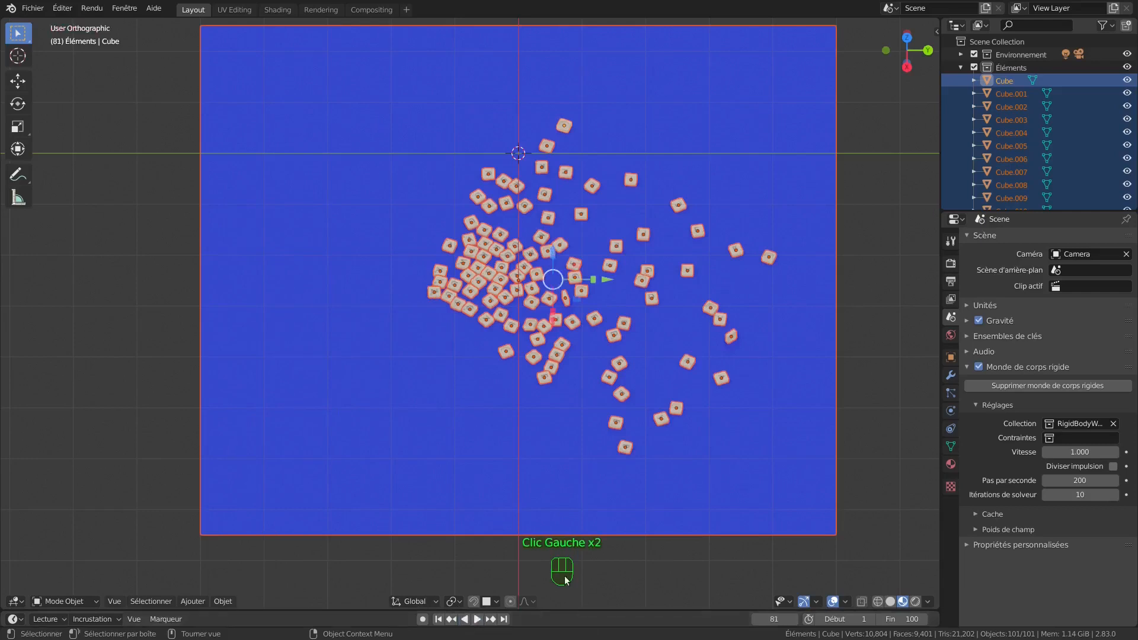
scroll(635, 332, "up", 2)
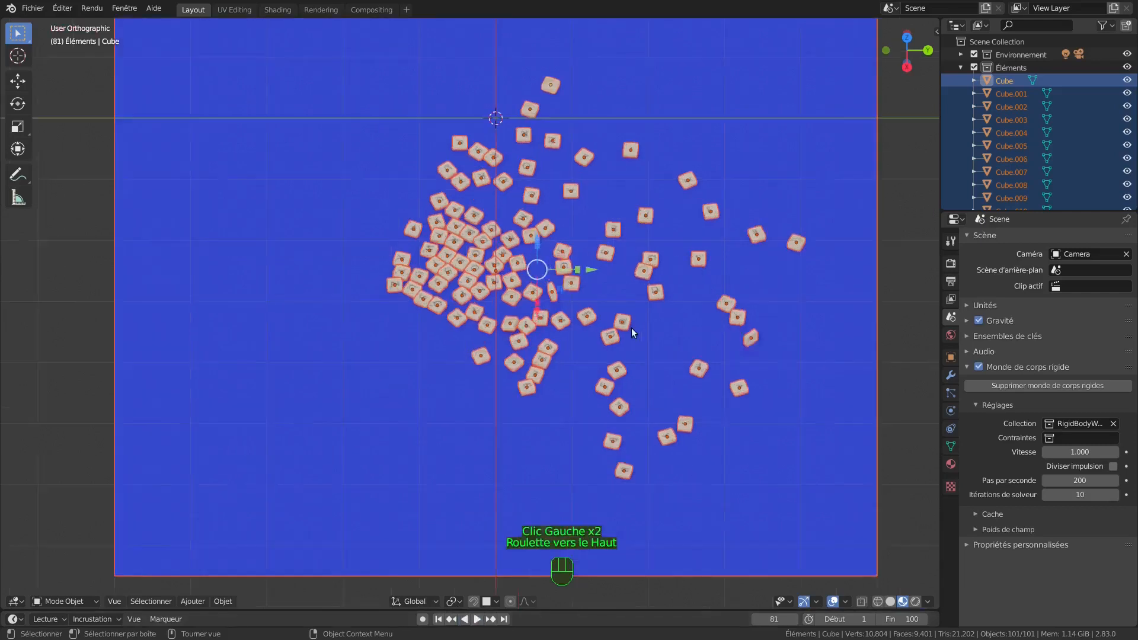
left_click(631, 332)
scroll(631, 332, "up", 2)
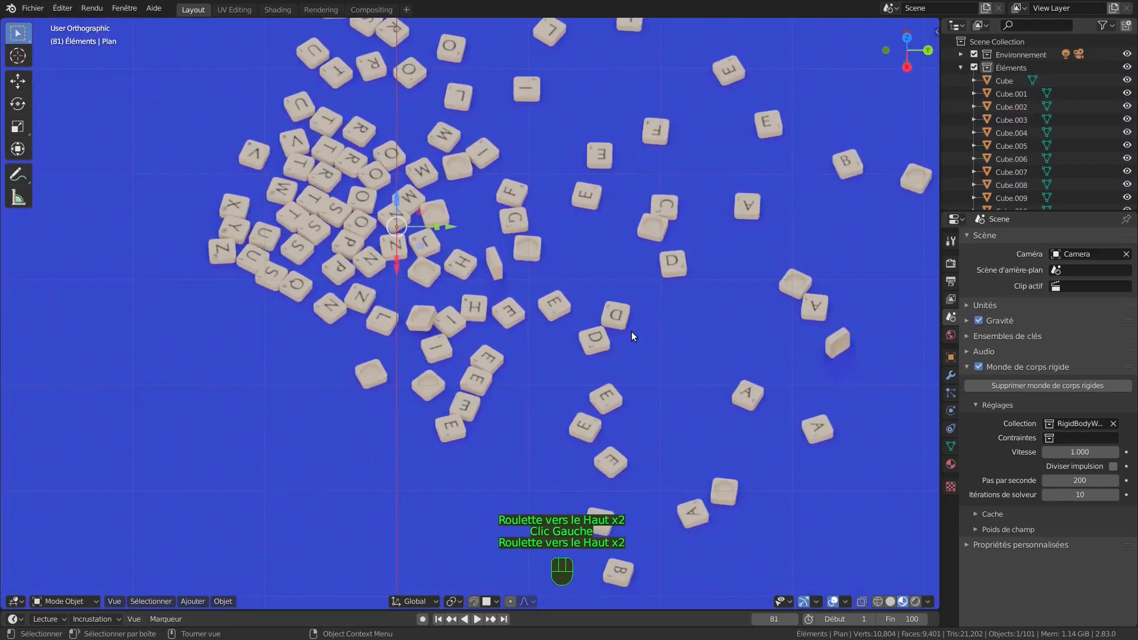